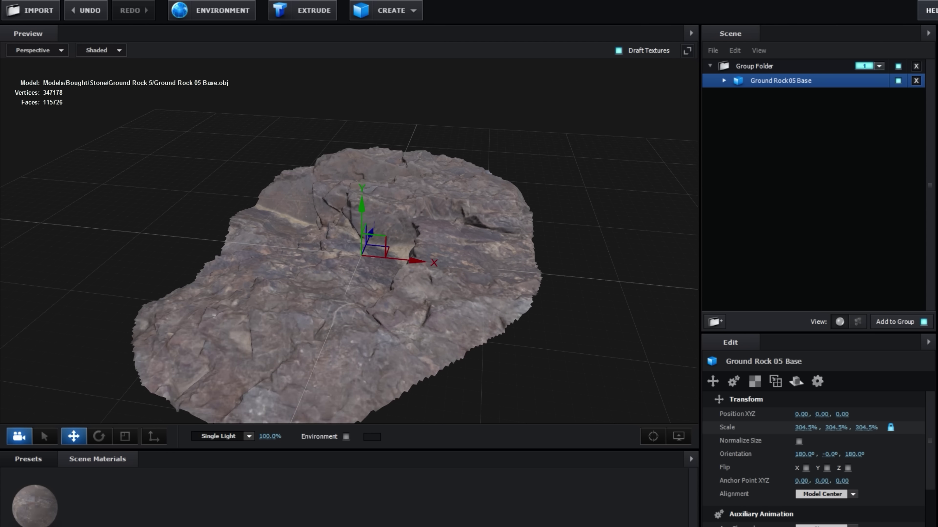
Rotate the Ground Rock 05 Base model to about 274° around Y and adjust its position and scale to form the ground
{"action": "left_click", "coordinate": [98, 436]}
{"action": "left_click_drag", "start_coordinate": [369, 292], "coordinate": [434, 280]}
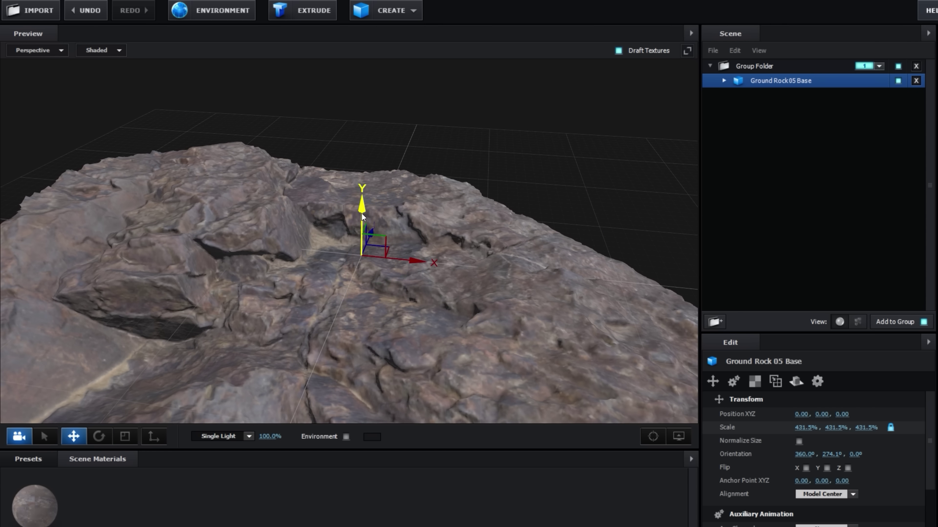
{"action": "left_click_drag", "start_coordinate": [362, 218], "coordinate": [301, 245]}
{"action": "scroll", "coordinate": [288, 264], "scroll_direction": "down", "scroll_amount": 3}
{"action": "left_click", "coordinate": [124, 436]}
{"action": "left_click_drag", "start_coordinate": [411, 236], "coordinate": [392, 237]}
{"action": "left_click_drag", "start_coordinate": [359, 168], "coordinate": [358, 200]}
{"action": "scroll", "coordinate": [369, 258], "scroll_direction": "up", "scroll_amount": 3}
{"action": "mouse_move", "coordinate": [367, 270]}
{"action": "left_mouse_down"}
{"action": "mouse_move", "coordinate": [379, 252]}
{"action": "mouse_move", "coordinate": [371, 268]}
{"action": "left_mouse_up"}
{"action": "scroll", "coordinate": [378, 256], "scroll_direction": "down", "scroll_amount": 3}
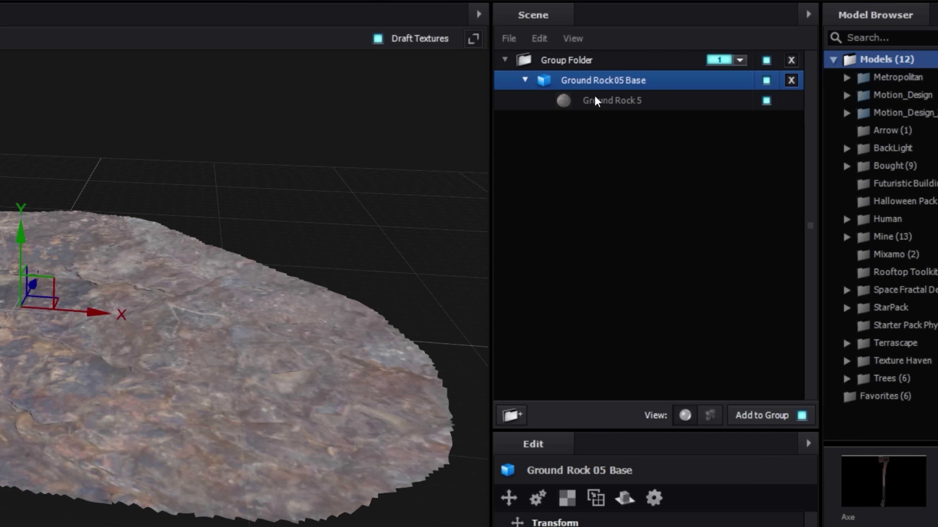
Set the diffuse texture of the Ground Rock 5 material to 25% contrast and -28% brightness
{"action": "left_click", "coordinate": [594, 95]}
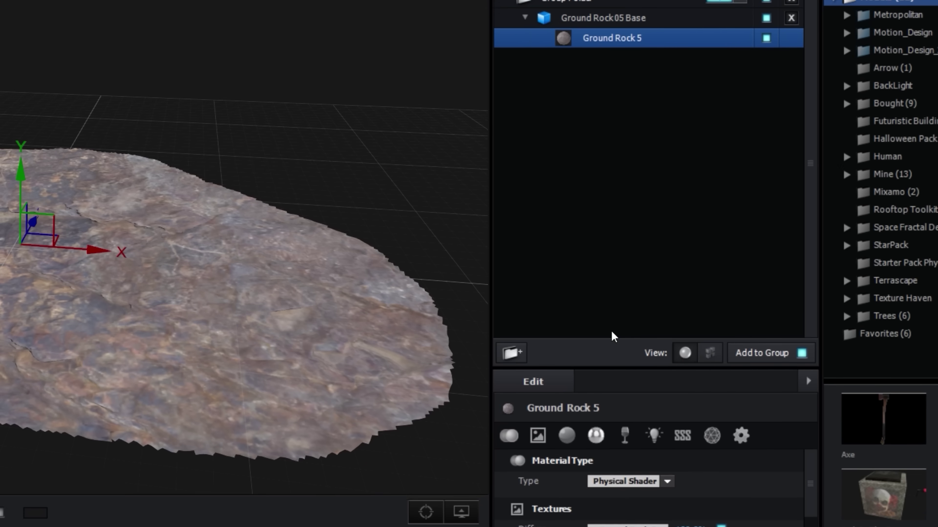
{"action": "left_click", "coordinate": [628, 526]}
{"action": "left_click_drag", "start_coordinate": [524, 526], "coordinate": [544, 526]}
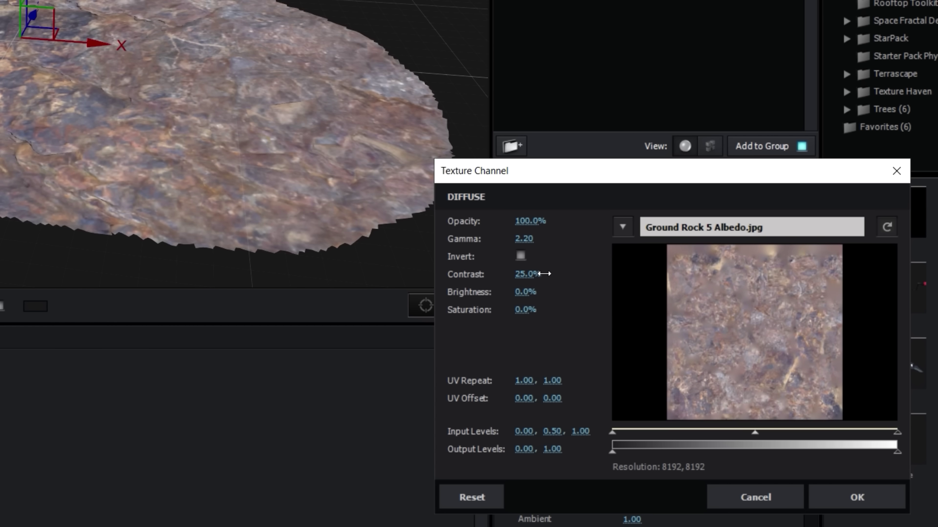
{"action": "left_click_drag", "start_coordinate": [525, 292], "coordinate": [502, 292]}
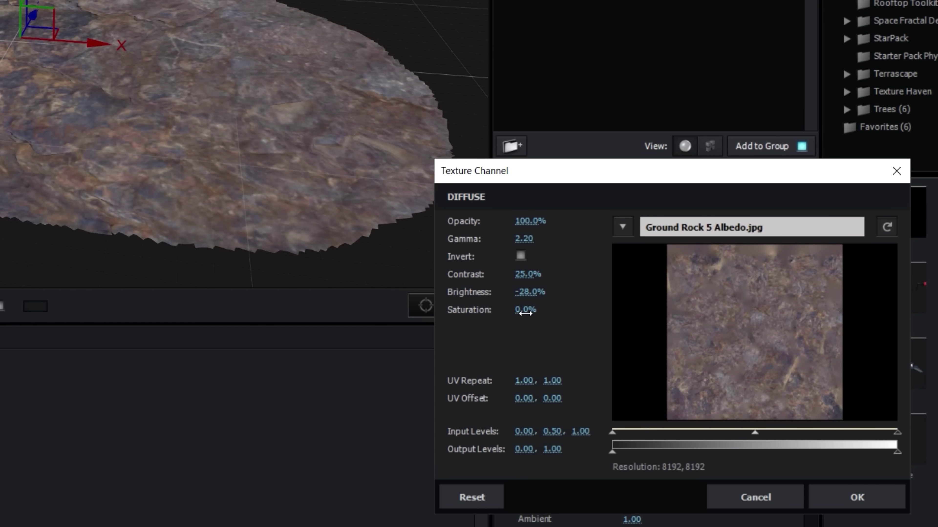
{"action": "left_click", "coordinate": [856, 497]}
Tint the Ground Rock 5 material with the pale orange diffuse color FFEBD8
{"action": "scroll", "coordinate": [650, 406], "scroll_direction": "down", "scroll_amount": 3}
{"action": "left_click", "coordinate": [632, 369]}
{"action": "left_click", "coordinate": [716, 480]}
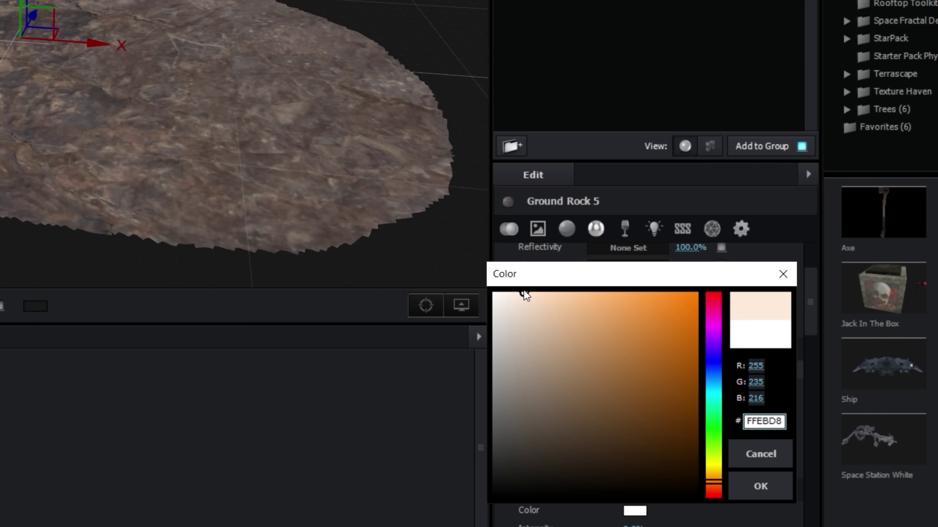
{"action": "left_click", "coordinate": [753, 486]}
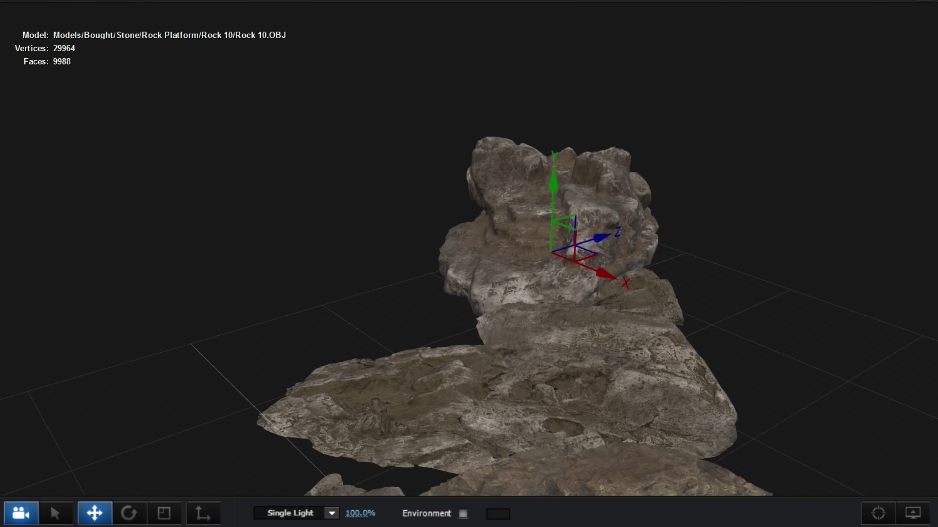
Rotate and scale the Rock 10 and cliff models to build up the surrounding rocky landscape
{"action": "key", "text": "e"}
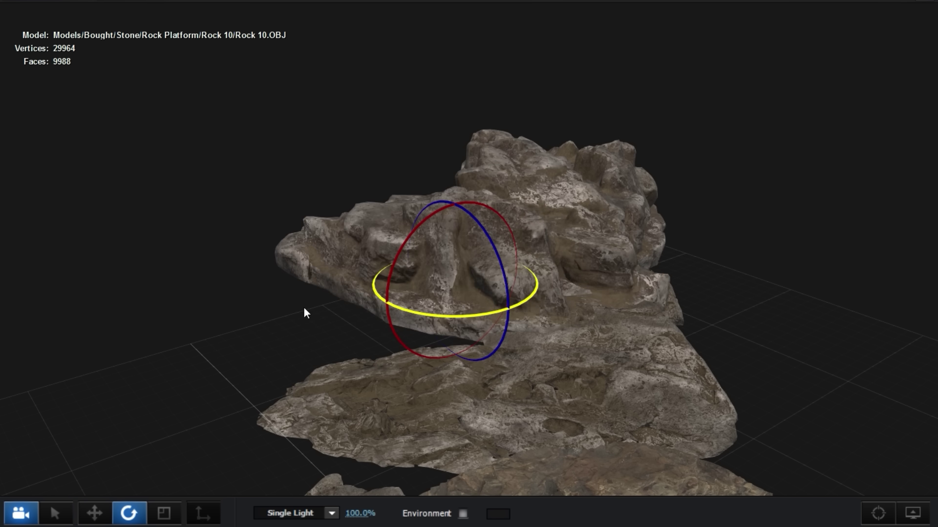
{"action": "key", "text": "r"}
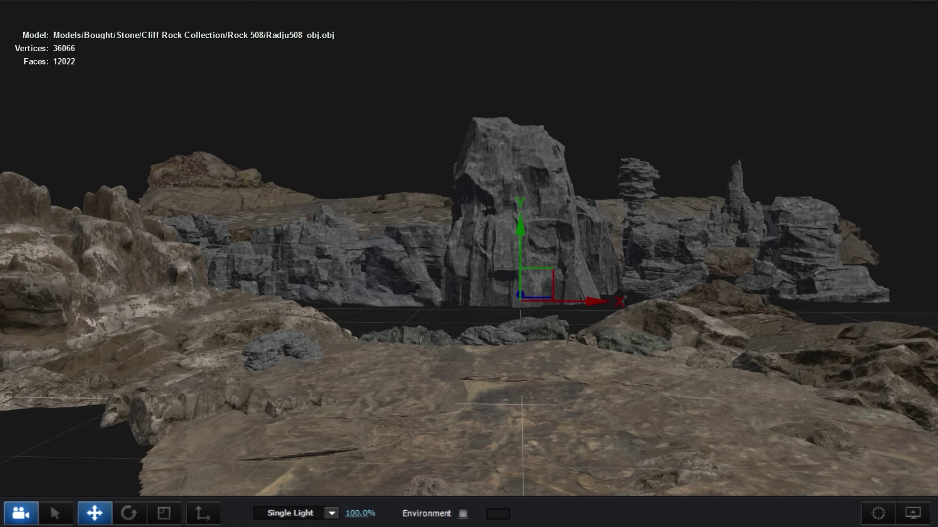
{"action": "key", "text": "r"}
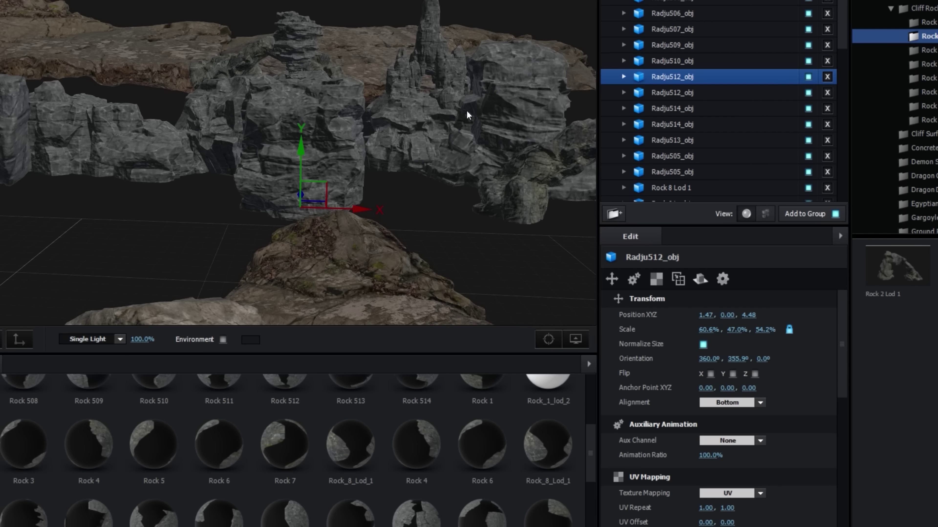
Check the Rock 512 material's diffuse texture and set its diffuse color to the warm tone FFDFB9
{"action": "left_click", "coordinate": [680, 94]}
{"action": "left_click", "coordinate": [712, 355]}
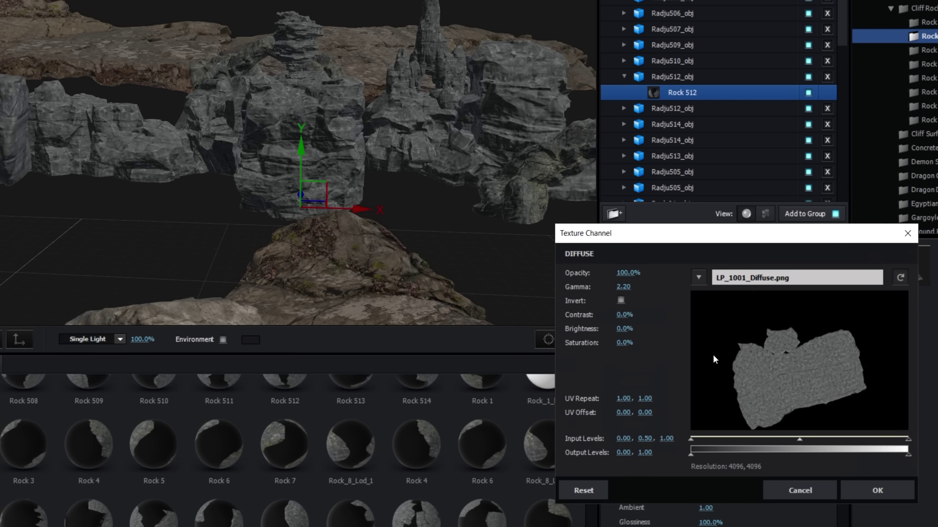
{"action": "left_click", "coordinate": [862, 491]}
{"action": "scroll", "coordinate": [776, 367], "scroll_direction": "down", "scroll_amount": 3}
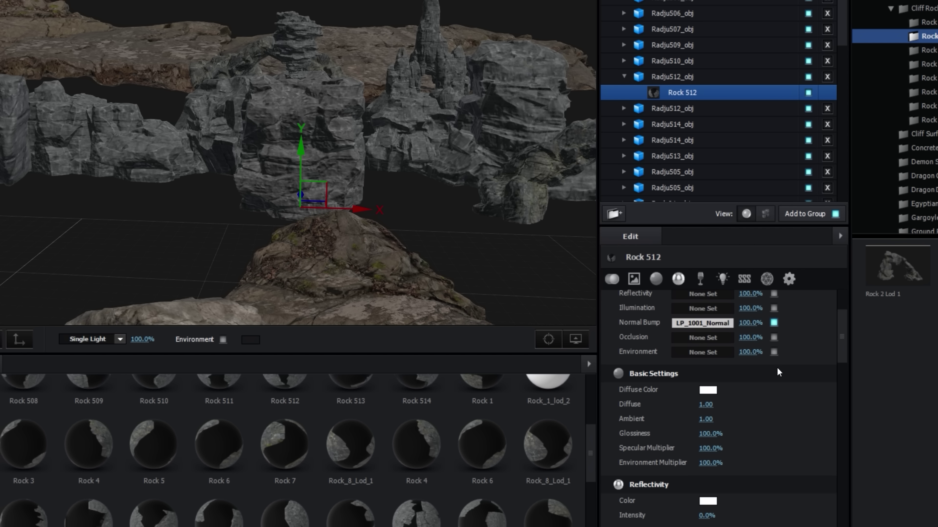
{"action": "left_click", "coordinate": [706, 391]}
{"action": "left_click", "coordinate": [768, 476]}
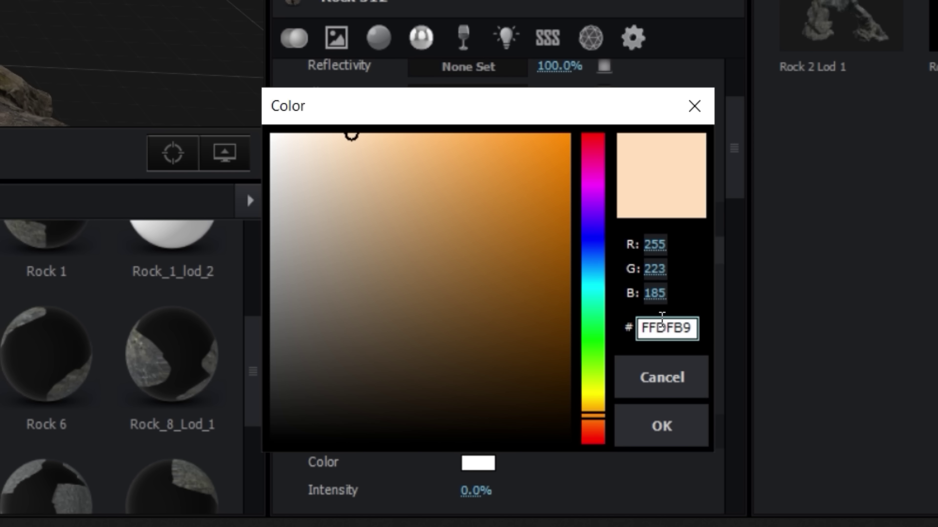
{"action": "left_click", "coordinate": [672, 436]}
Apply the same FFDFB9 diffuse color to another gray rock material in the scene
{"action": "left_click", "coordinate": [224, 445]}
{"action": "left_click", "coordinate": [707, 391]}
{"action": "type", "text": "FFDFB9"}
{"action": "left_click", "coordinate": [808, 486]}
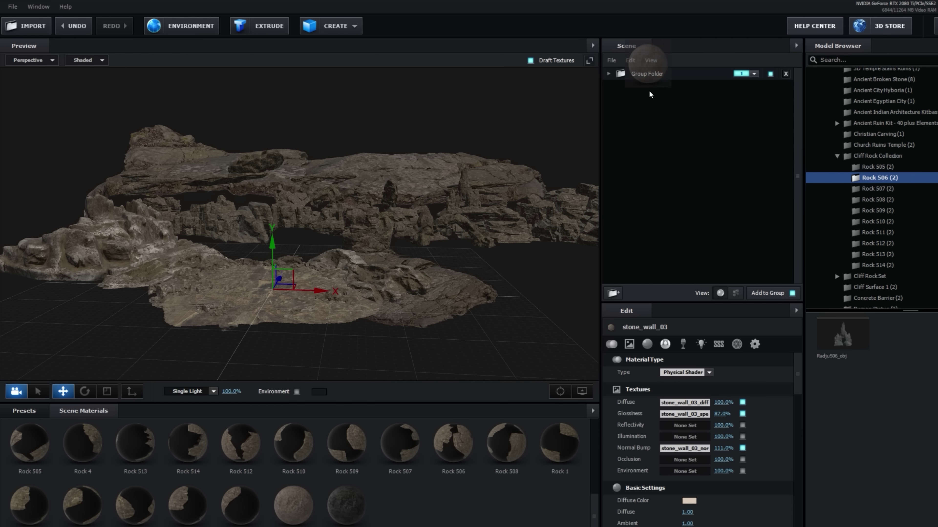
Select the rocks' group folder and change the scene's environment map to Basic_2K_05.dds
{"action": "left_click", "coordinate": [664, 75]}
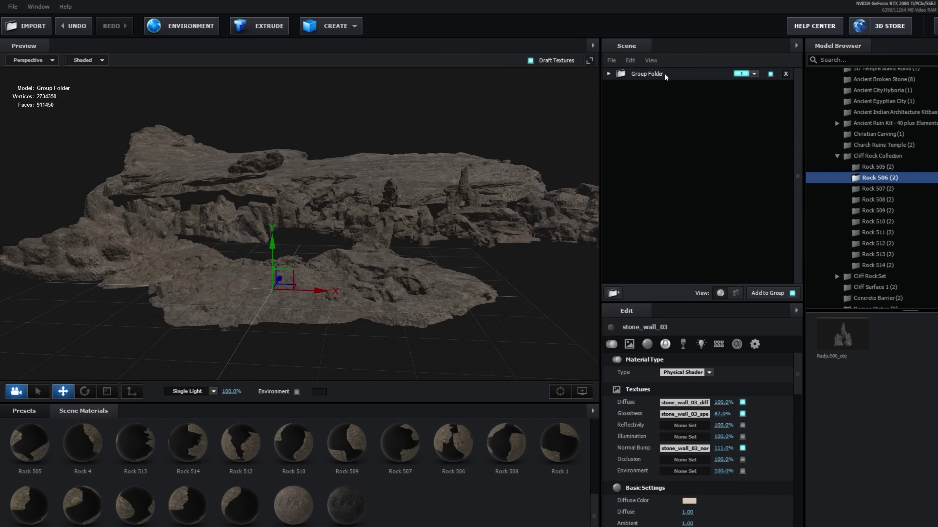
{"action": "left_click", "coordinate": [664, 76]}
{"action": "left_click", "coordinate": [181, 26]}
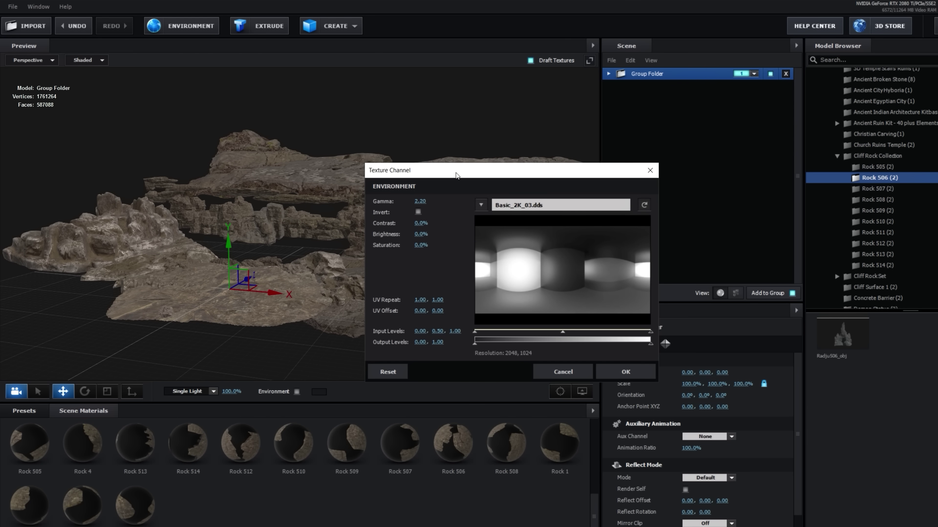
{"action": "left_click", "coordinate": [545, 240]}
{"action": "double_click", "coordinate": [554, 328]}
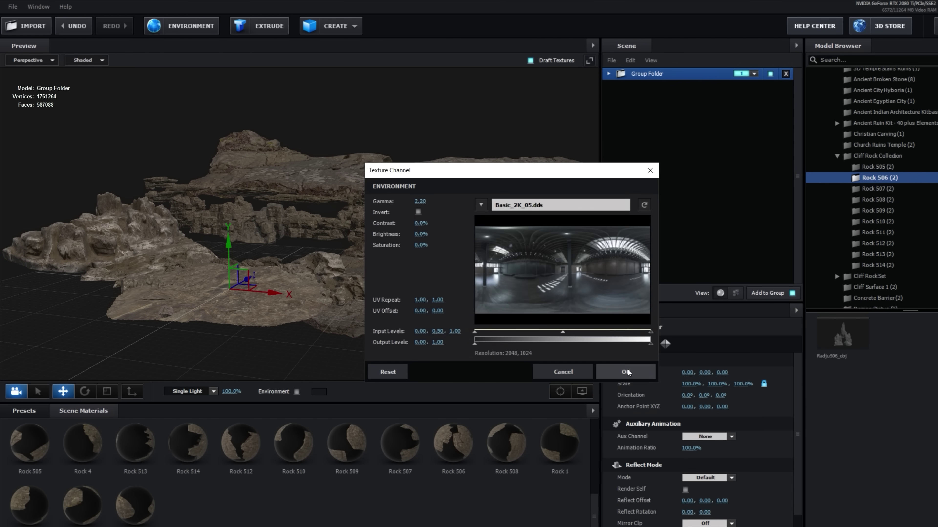
{"action": "left_click", "coordinate": [626, 371]}
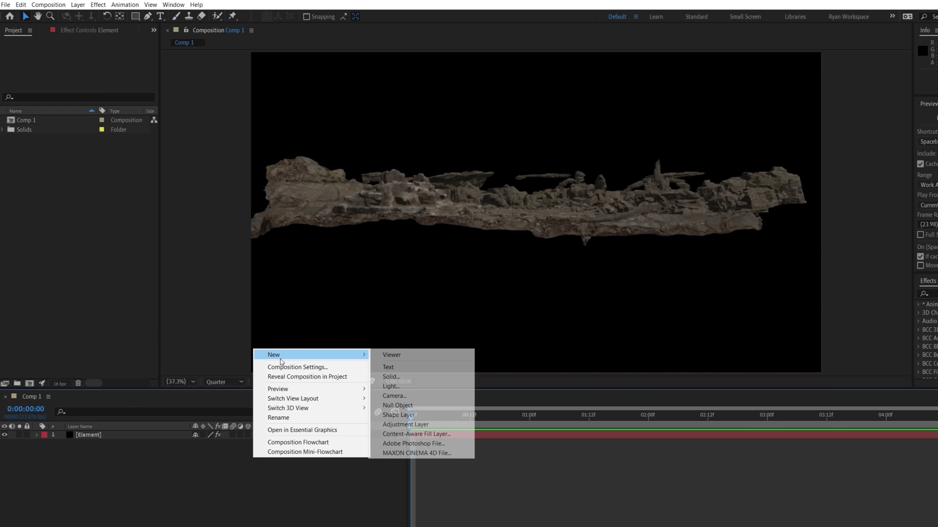
In the After Effects composition, create a two-node camera with the 15mm preset
{"action": "left_click", "coordinate": [408, 395]}
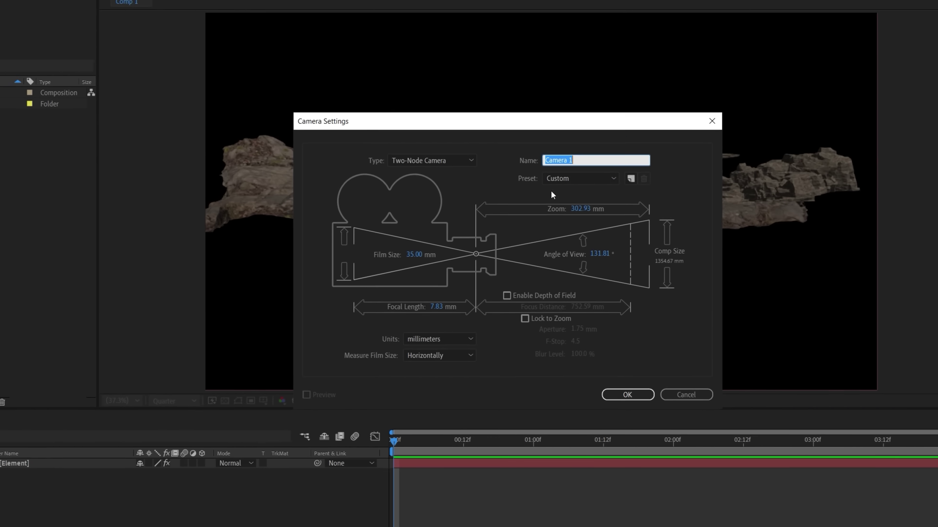
{"action": "left_click", "coordinate": [550, 192]}
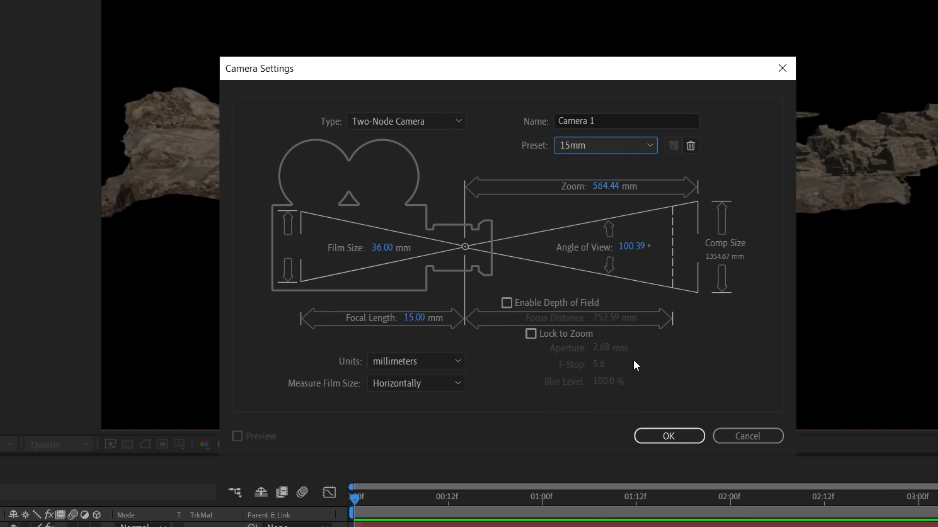
{"action": "left_click", "coordinate": [664, 436]}
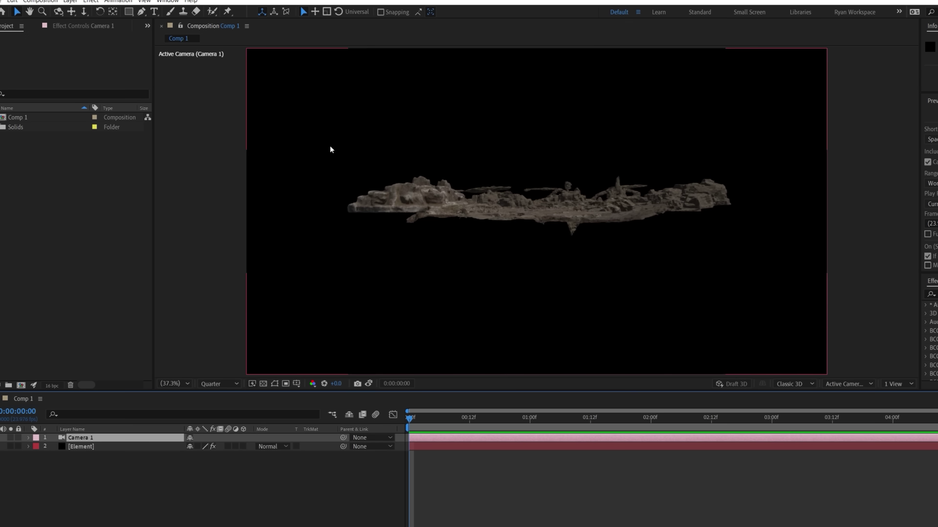
Set the camera's X rotation to 22° and frame it low over the rocky ground
{"action": "left_click", "coordinate": [78, 16]}
{"action": "key", "text": "r"}
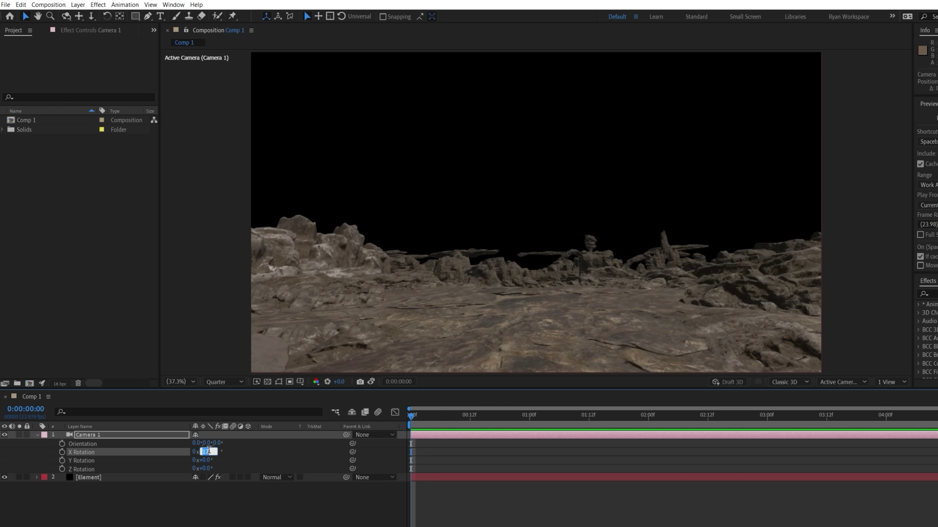
{"action": "left_click_drag", "start_coordinate": [343, 340], "coordinate": [443, 318]}
{"action": "key", "text": "v"}
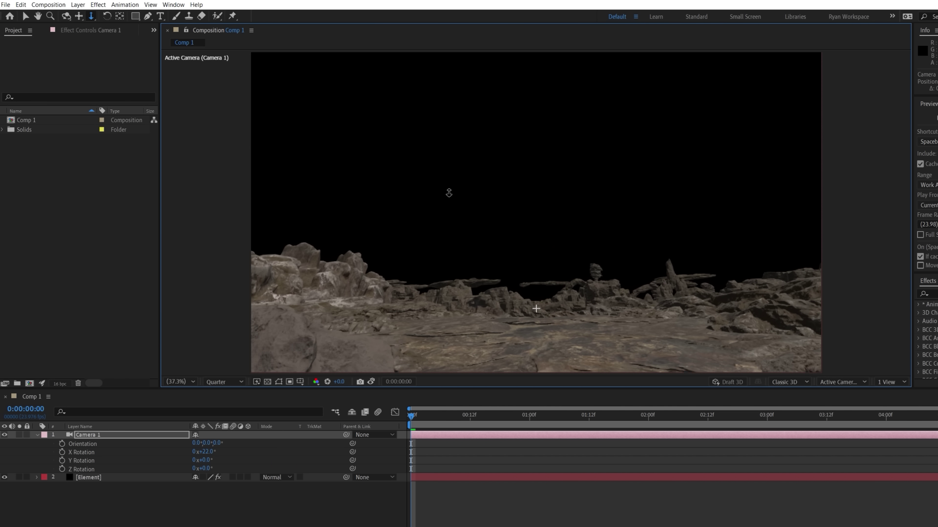
{"action": "left_click", "coordinate": [37, 435]}
Add a null object named Camera Null and parent the camera to it
{"action": "left_click", "coordinate": [348, 408]}
{"action": "key", "text": "Return"}
{"action": "type", "text": "Camera Null"}
{"action": "key", "text": "Return"}
{"action": "left_click_drag", "start_coordinate": [575, 422], "coordinate": [288, 411]}
Set the Camera Null's X rotation to 4° and keyframe its Y rotation at 4° on the first frame
{"action": "key", "text": "r"}
{"action": "left_click_drag", "start_coordinate": [336, 436], "coordinate": [49, 437]}
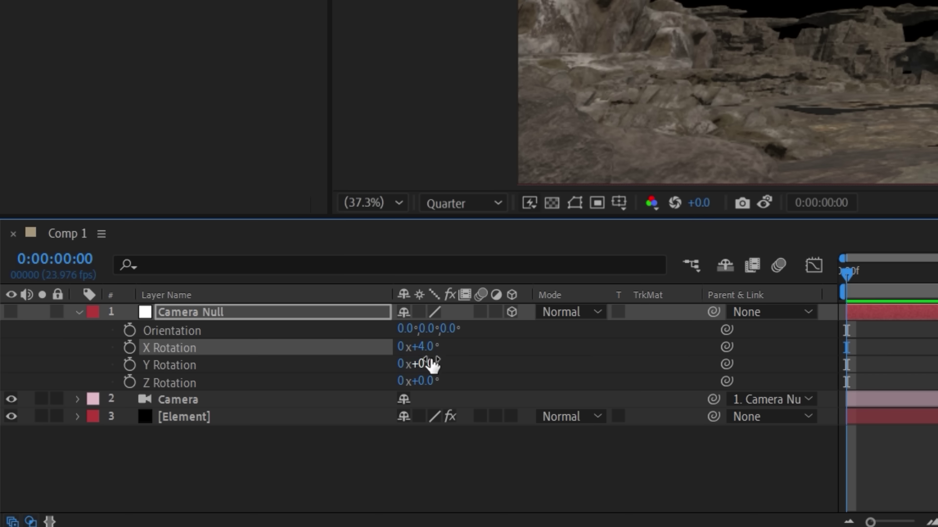
{"action": "left_click", "coordinate": [429, 364]}
{"action": "type", "text": "4"}
{"action": "key", "text": "Return"}
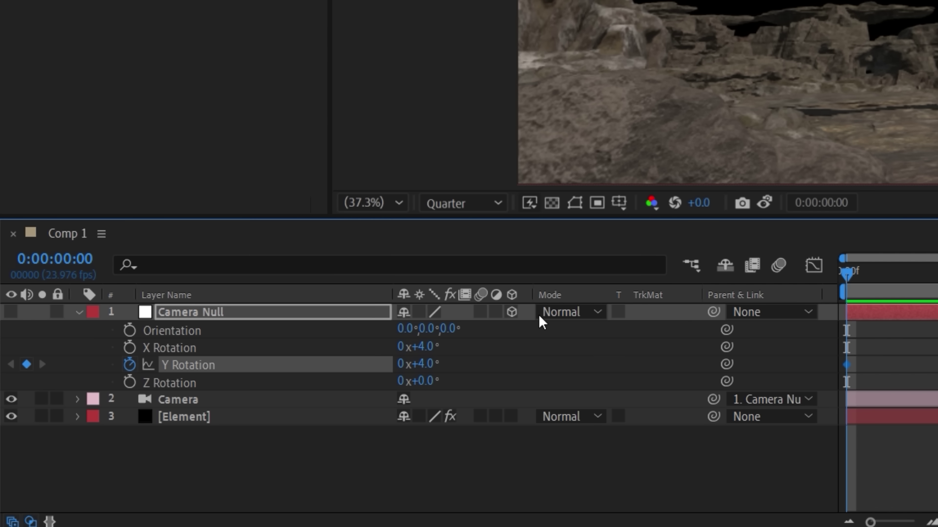
Keyframe the Camera Null's Y rotation at -10° at 0:00:04:23 and preview the camera move from the start
{"action": "type", "text": "-10"}
{"action": "key", "text": "Return"}
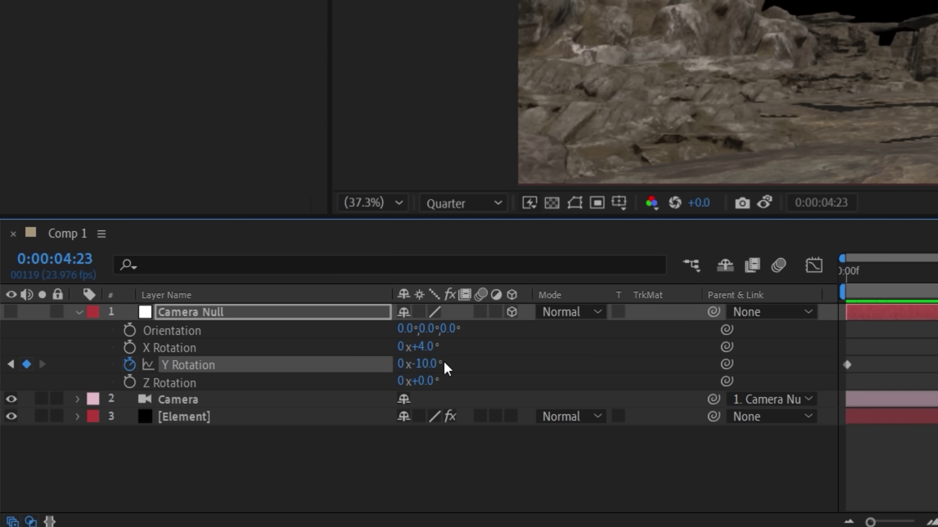
{"action": "key", "text": "Home"}
{"action": "key", "text": "space"}
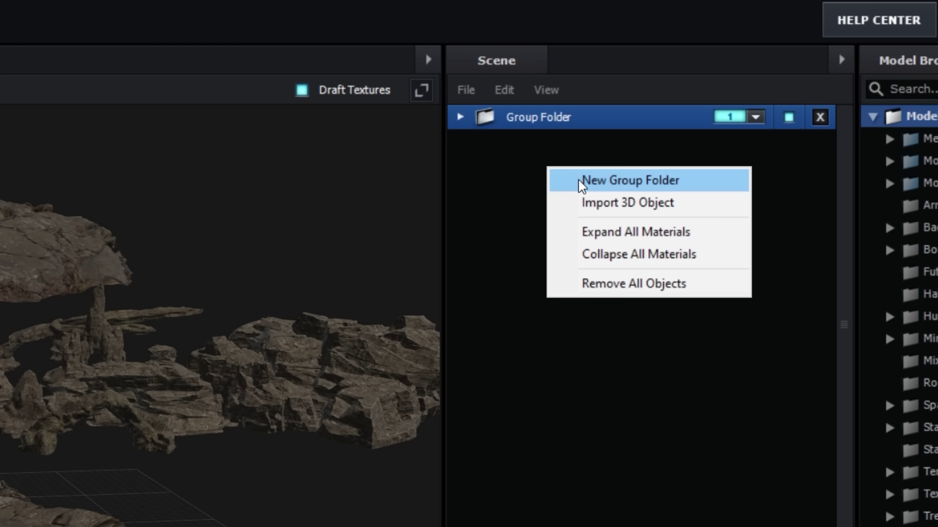
In the Element scene setup, create a new group folder assigned to group 2 and add the Rock 507 model
{"action": "left_click", "coordinate": [582, 184]}
{"action": "left_click", "coordinate": [758, 143]}
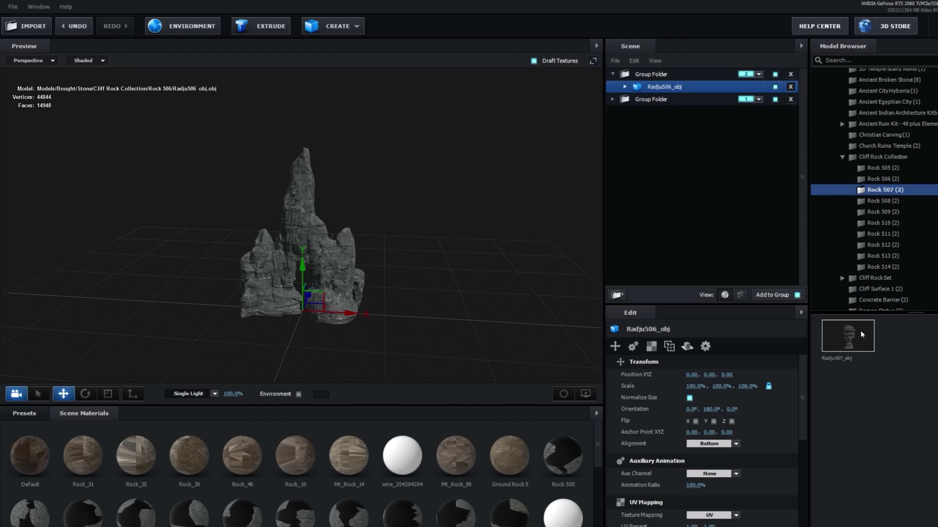
{"action": "left_click", "coordinate": [862, 334]}
Add the Rock 508, Rock 509 and Rock 510 models from the Cliff Rock Collection
{"action": "left_click", "coordinate": [883, 201]}
{"action": "left_click", "coordinate": [856, 333]}
{"action": "left_click", "coordinate": [886, 212]}
{"action": "left_click", "coordinate": [856, 332]}
{"action": "left_click", "coordinate": [884, 223]}
{"action": "left_click", "coordinate": [855, 329]}
{"action": "left_click", "coordinate": [768, 386]}
Add the Rock 511, Rock 512 and Rock 513 models from the Cliff Rock Collection
{"action": "left_click", "coordinate": [882, 234]}
{"action": "left_click", "coordinate": [847, 335]}
{"action": "left_click", "coordinate": [882, 245]}
{"action": "left_click", "coordinate": [848, 335]}
{"action": "left_click", "coordinate": [842, 278]}
{"action": "left_click", "coordinate": [881, 244]}
{"action": "left_click", "coordinate": [881, 256]}
{"action": "left_click", "coordinate": [847, 335]}
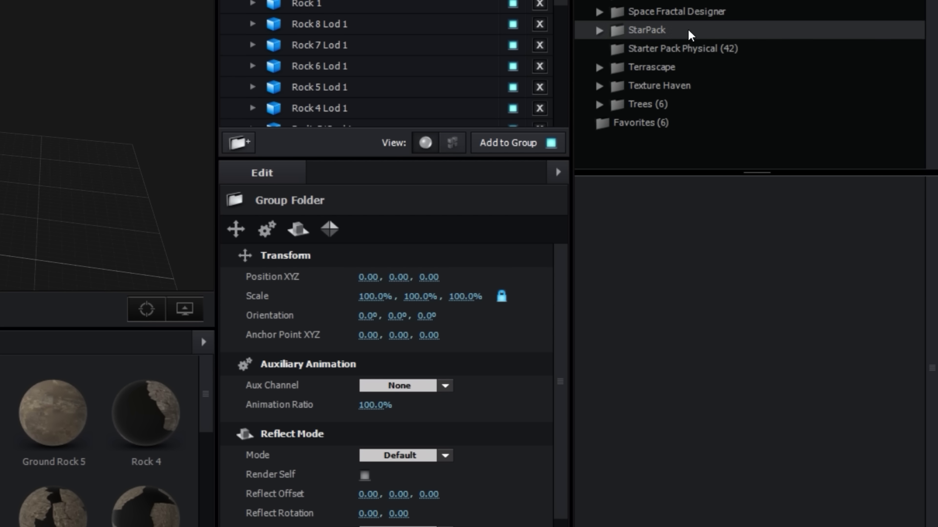
Browse the Starter Pack Physical models for additional rocks
{"action": "left_click", "coordinate": [691, 50]}
{"action": "left_click", "coordinate": [734, 222]}
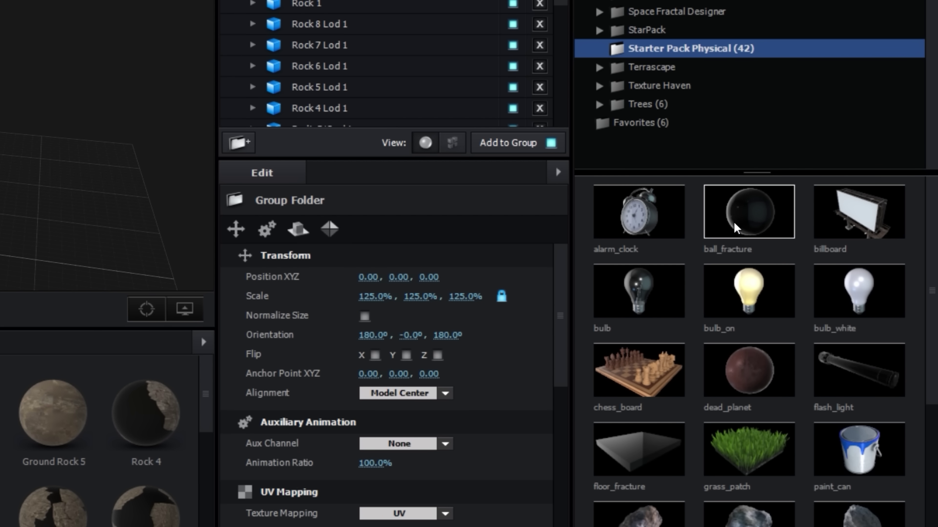
{"action": "scroll", "coordinate": [636, 436], "scroll_direction": "down", "scroll_amount": 3}
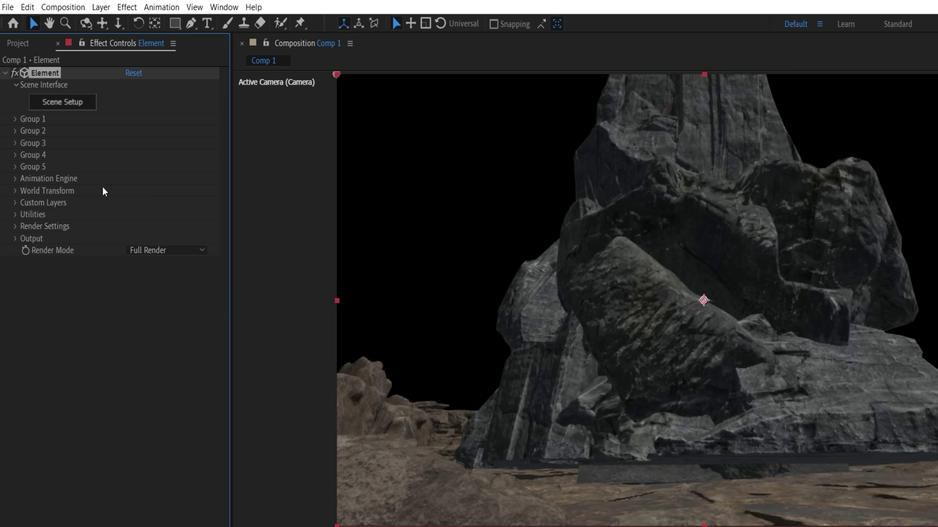
Back in the After Effects Element effect, change Group 2's replicator shape to 3D Grid
{"action": "left_click", "coordinate": [27, 155]}
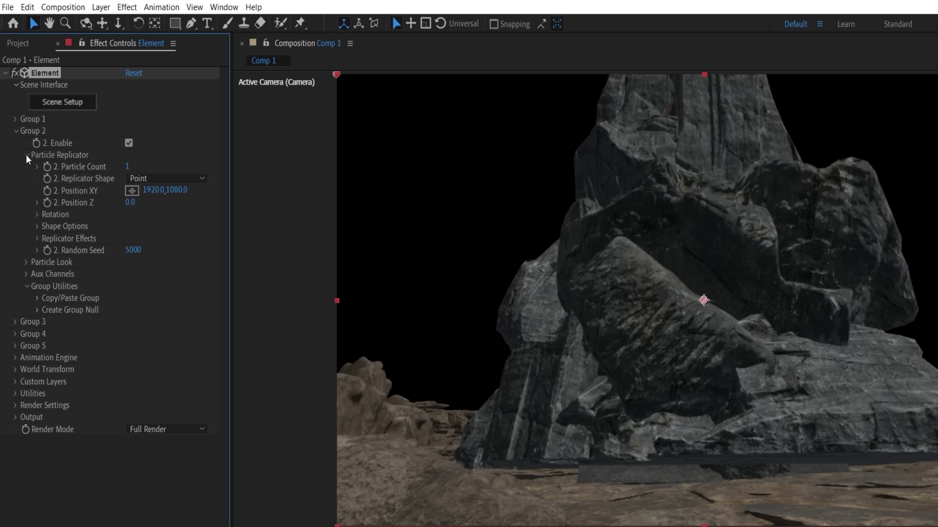
{"action": "left_click", "coordinate": [156, 178]}
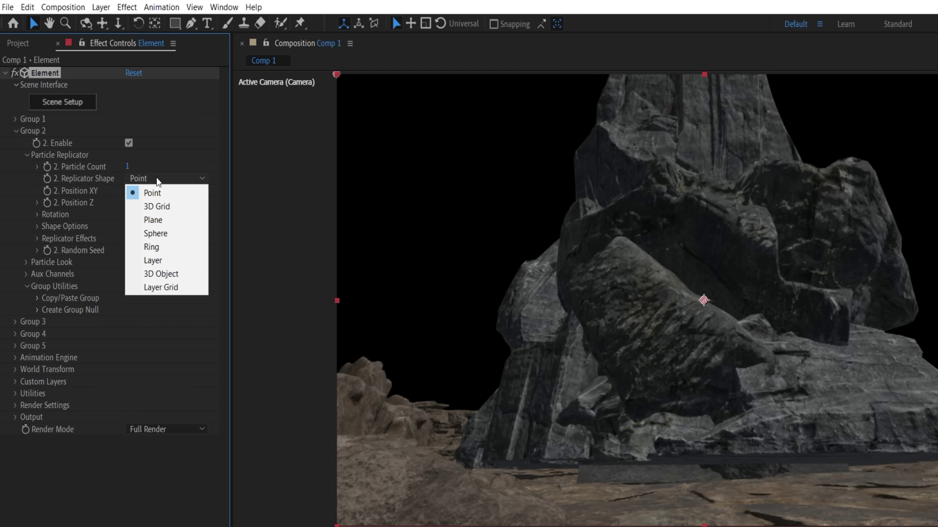
{"action": "left_click", "coordinate": [166, 206]}
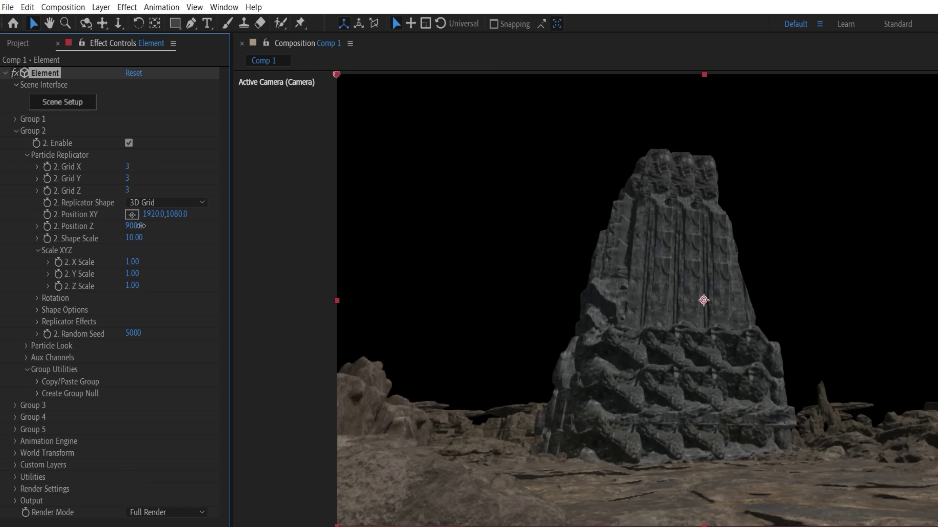
Spread and tilt Group 2's rock grid with Shape Scale 171, X Scale 1.70, X and Y Rotation 3°, and Position 2317, -620, 3000
{"action": "left_click_drag", "start_coordinate": [131, 237], "coordinate": [224, 226]}
{"action": "left_click_drag", "start_coordinate": [133, 261], "coordinate": [139, 261]}
{"action": "left_click", "coordinate": [36, 297]}
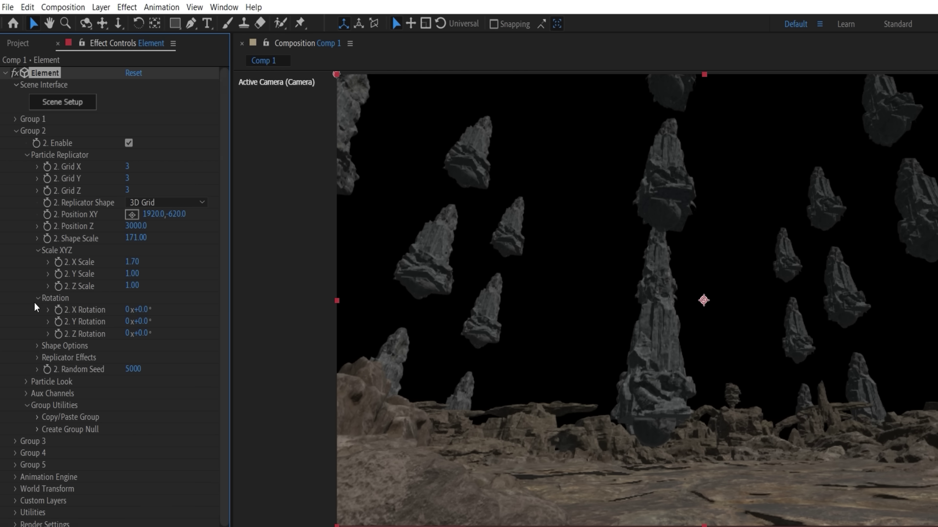
{"action": "left_click_drag", "start_coordinate": [137, 310], "coordinate": [148, 323]}
{"action": "left_click_drag", "start_coordinate": [152, 214], "coordinate": [384, 208]}
Set Group 2's particle size randomness to 52% and randomize the Y rotation angle of its particles
{"action": "left_click", "coordinate": [26, 155]}
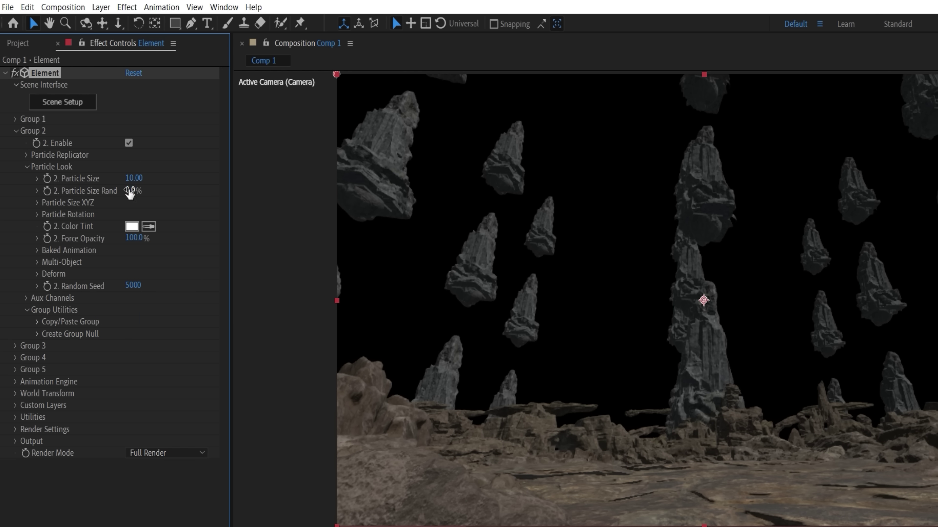
{"action": "left_click_drag", "start_coordinate": [126, 192], "coordinate": [164, 189]}
{"action": "left_click", "coordinate": [37, 215]}
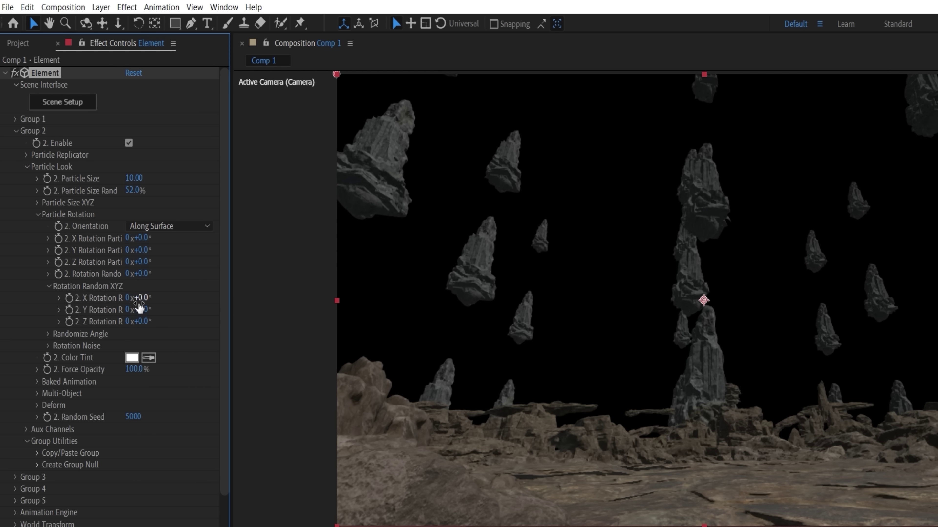
{"action": "left_click", "coordinate": [48, 287]}
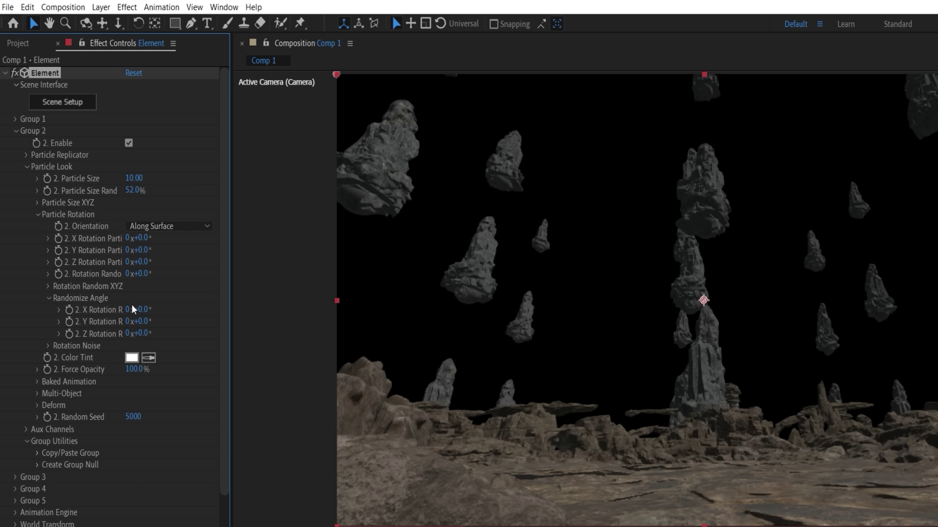
{"action": "left_click_drag", "start_coordinate": [135, 322], "coordinate": [148, 323]}
Enable Multi-Object for Group 2 and set its Y Rotation to 88°, Displace to 4.12 and Scatter to 15.10
{"action": "left_click", "coordinate": [37, 357]}
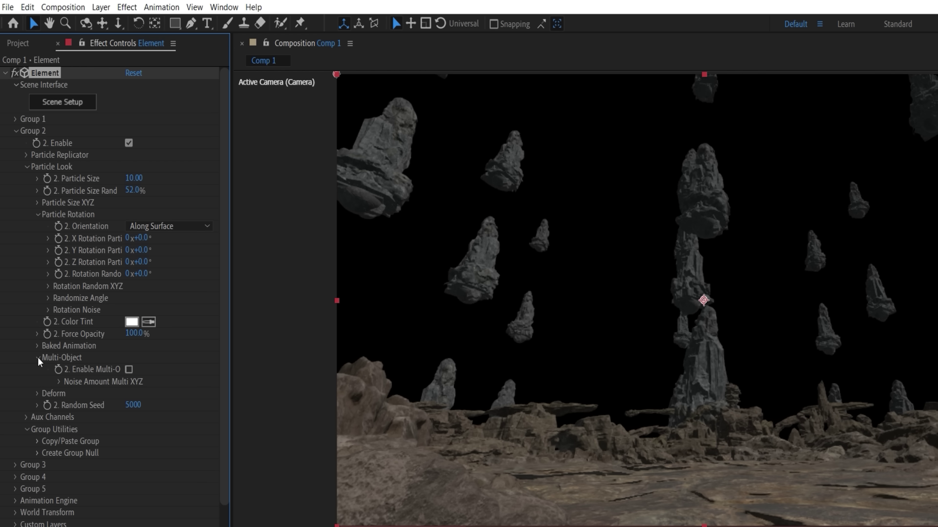
{"action": "left_click", "coordinate": [129, 369]}
{"action": "scroll", "coordinate": [136, 369], "scroll_direction": "down", "scroll_amount": 3}
{"action": "left_click_drag", "start_coordinate": [190, 325], "coordinate": [199, 326]}
{"action": "left_click_drag", "start_coordinate": [132, 361], "coordinate": [206, 367]}
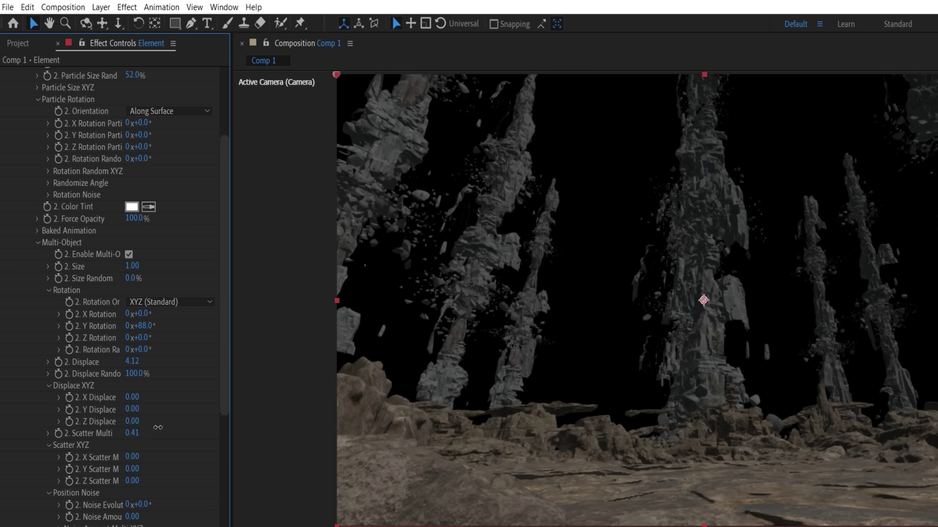
{"action": "left_click_drag", "start_coordinate": [135, 432], "coordinate": [155, 432]}
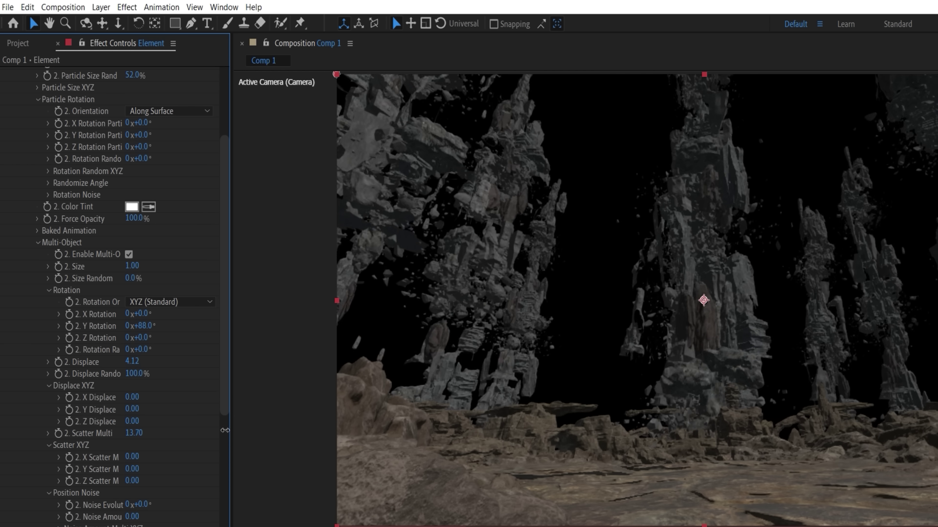
Break up Group 2's rock pieces with Size Random 100%, Size 0.65, X Displace 27.70 and X Scatter 72
{"action": "left_click_drag", "start_coordinate": [132, 278], "coordinate": [221, 278]}
{"action": "left_click_drag", "start_coordinate": [129, 266], "coordinate": [140, 266]}
{"action": "left_click_drag", "start_coordinate": [131, 397], "coordinate": [179, 388]}
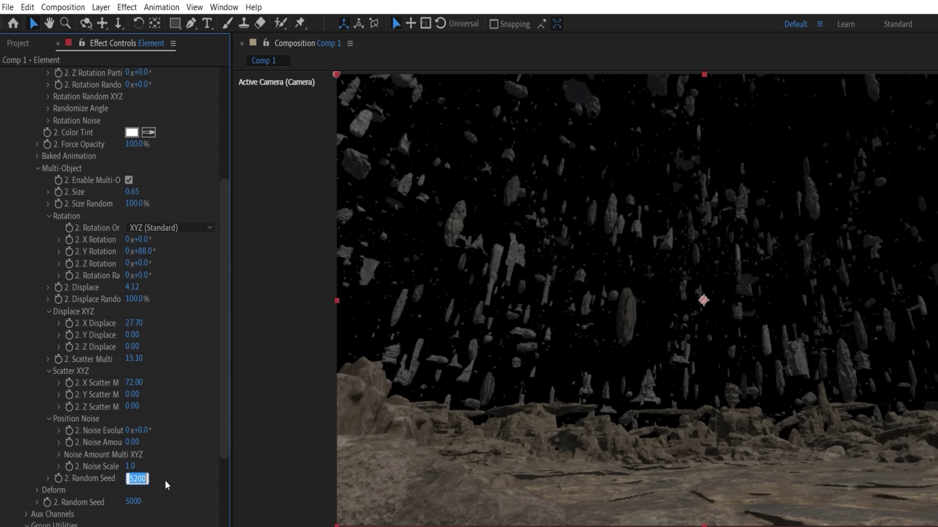
Keyframe Group 2's Y Scatter from 0 at the first frame to 24.80 at 0:00:04:23, and enable keyframing for Y Displace
{"action": "scroll", "coordinate": [167, 480], "scroll_direction": "up", "scroll_amount": 10}
{"action": "scroll", "coordinate": [167, 480], "scroll_direction": "down", "scroll_amount": 10}
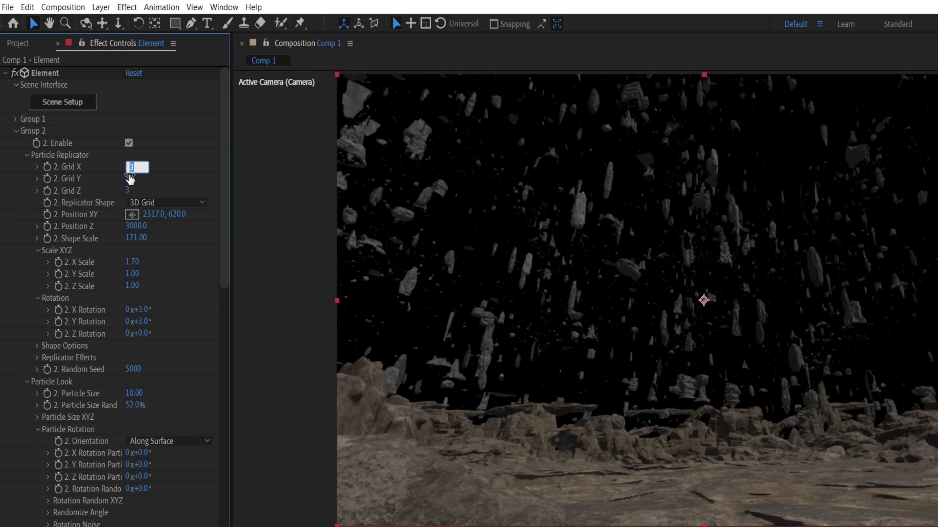
{"action": "left_click_drag", "start_coordinate": [136, 437], "coordinate": [134, 438]}
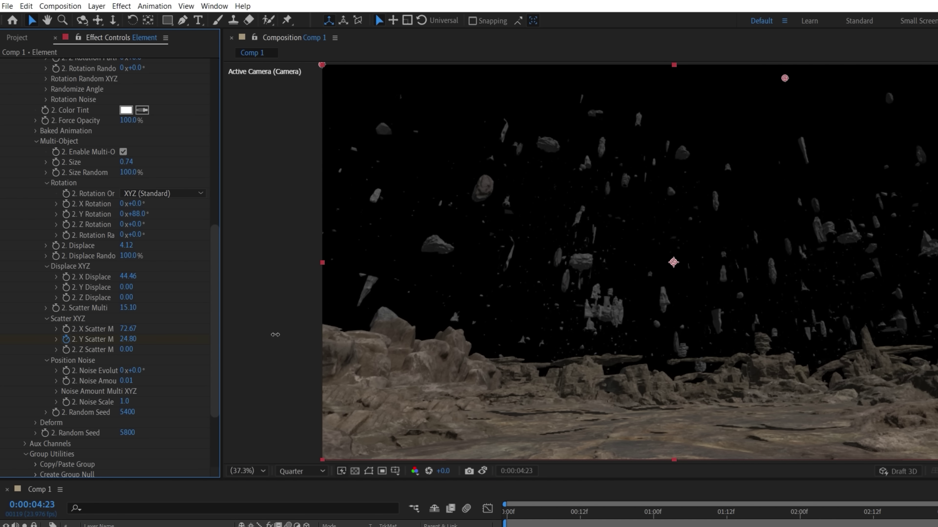
{"action": "left_click", "coordinate": [506, 517]}
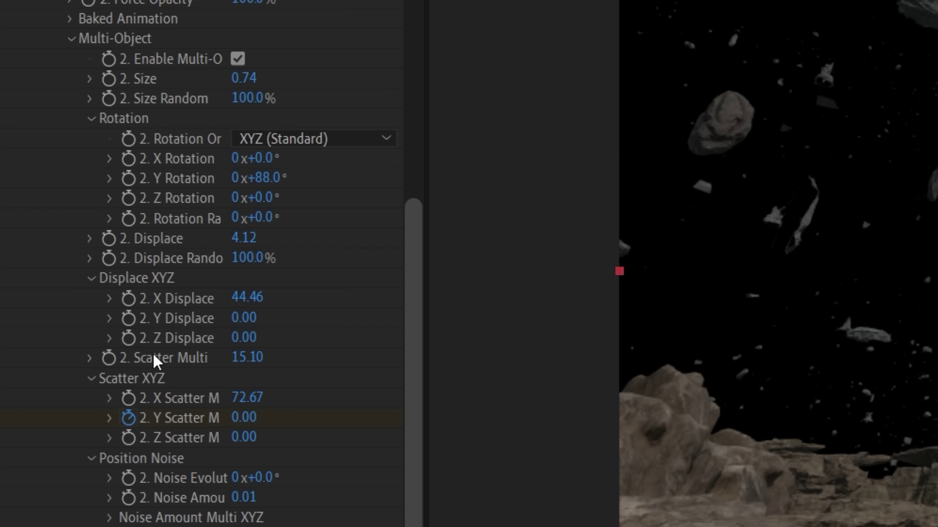
{"action": "left_click", "coordinate": [128, 319]}
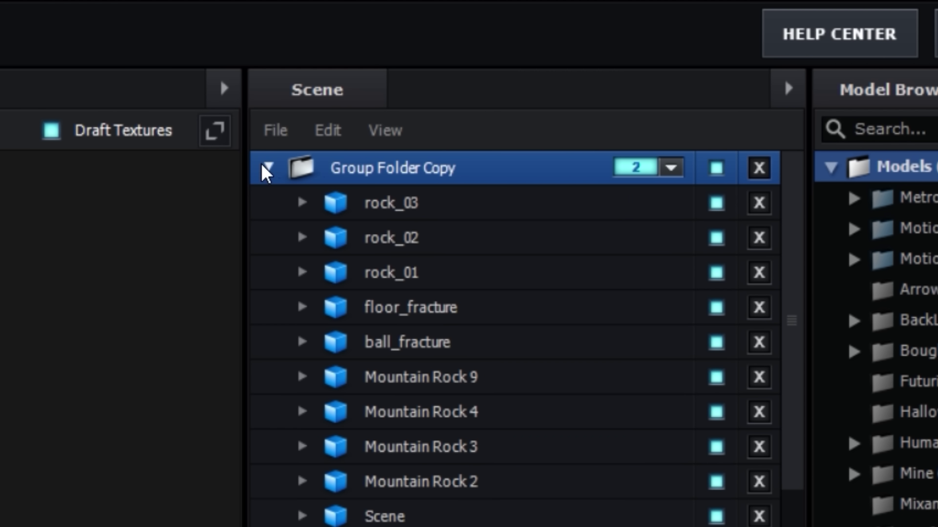
Collapse the Group Folder Copy in Scene Setup and assign it to group 3
{"action": "left_click", "coordinate": [267, 169]}
{"action": "left_click", "coordinate": [620, 172]}
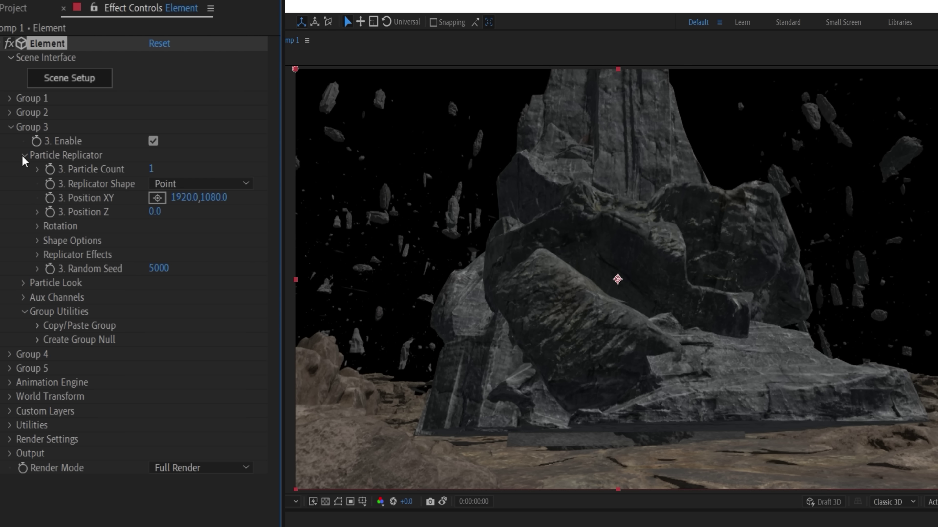
Try the 3D Grid replicator shape on Group 3 and switch it back to Point
{"action": "left_click", "coordinate": [172, 184]}
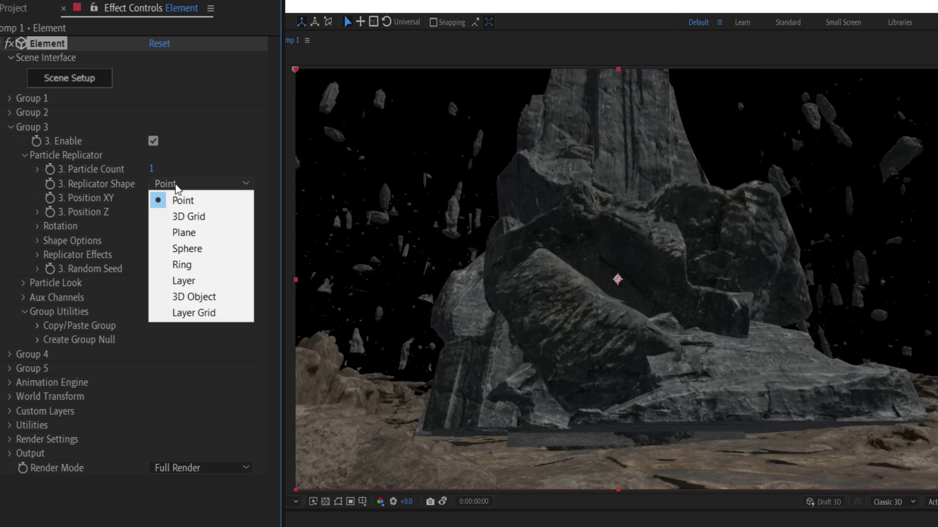
{"action": "left_click", "coordinate": [198, 217]}
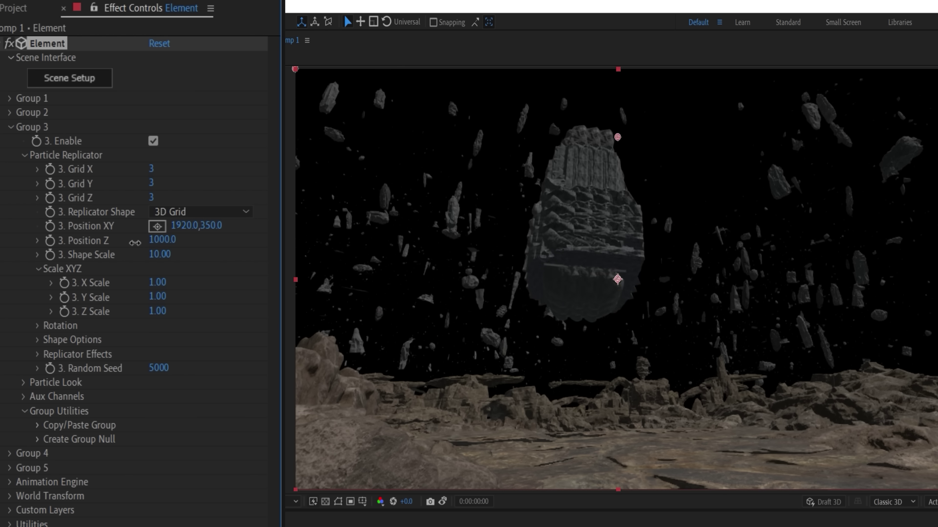
{"action": "scroll", "coordinate": [180, 176], "scroll_direction": "down", "scroll_amount": 2}
{"action": "left_click", "coordinate": [180, 176]}
{"action": "left_click", "coordinate": [178, 190]}
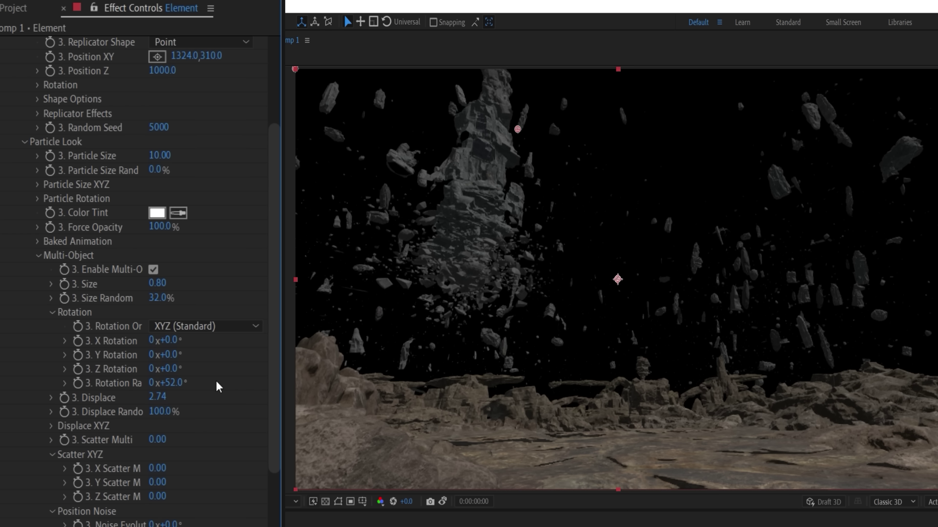
Set Group 3's Multi-Object Y Displace to -0.68 and Scatter to 1.24, and copy the group's settings to Group 4
{"action": "left_click_drag", "start_coordinate": [144, 457], "coordinate": [107, 430]}
{"action": "scroll", "coordinate": [107, 430], "scroll_direction": "down", "scroll_amount": 2}
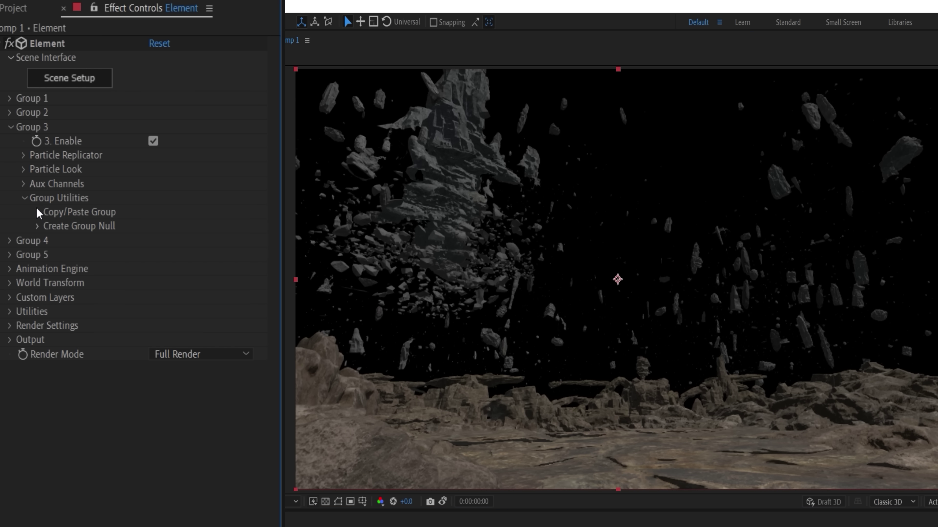
{"action": "left_click", "coordinate": [37, 213]}
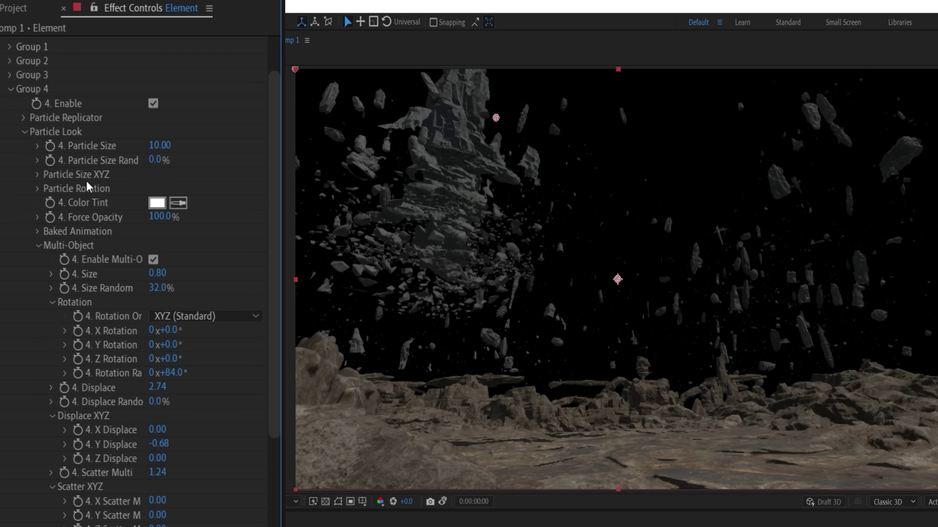
{"action": "left_click", "coordinate": [10, 89]}
Duplicate the Group Folder Copy into group 4 in Scene Setup and disable several models in the duplicate
{"action": "left_click", "coordinate": [57, 85]}
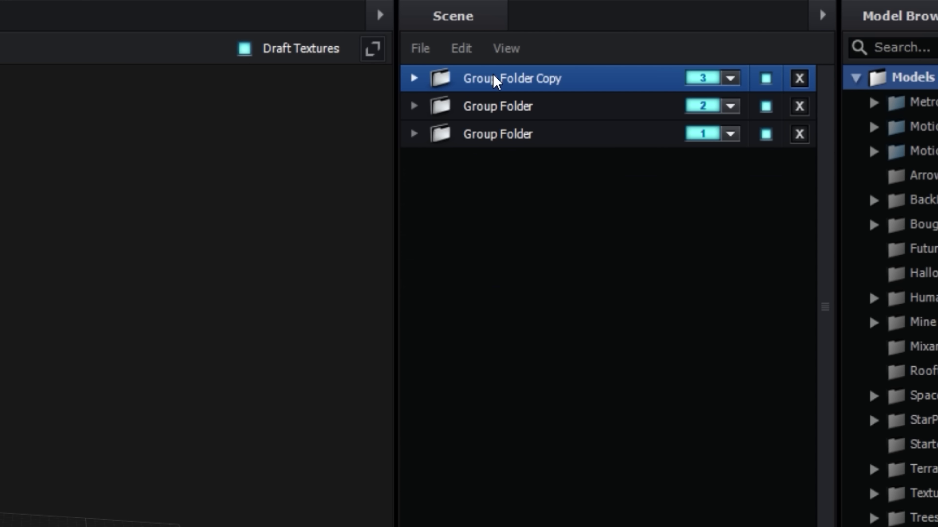
{"action": "double_click", "coordinate": [494, 78]}
{"action": "left_click", "coordinate": [805, 115]}
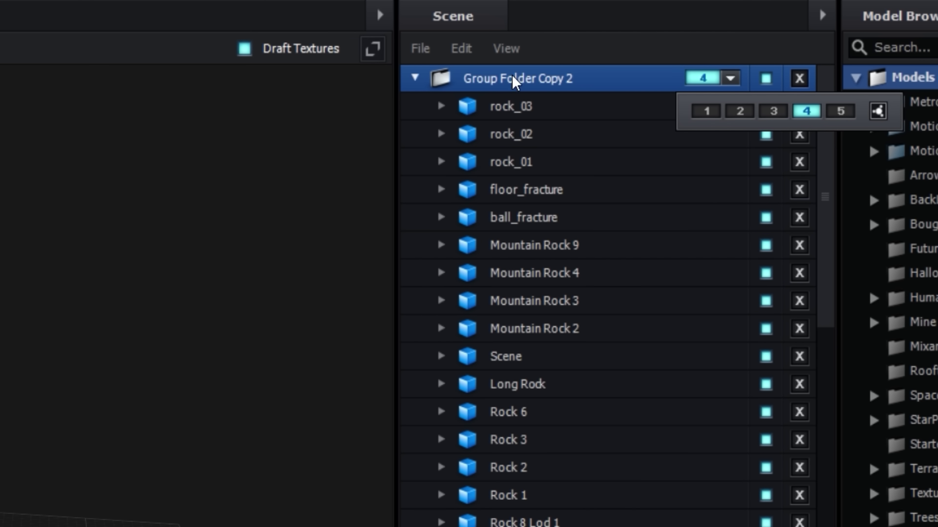
{"action": "scroll", "coordinate": [753, 333], "scroll_direction": "down", "scroll_amount": 5}
{"action": "left_click_drag", "start_coordinate": [764, 252], "coordinate": [765, 274]}
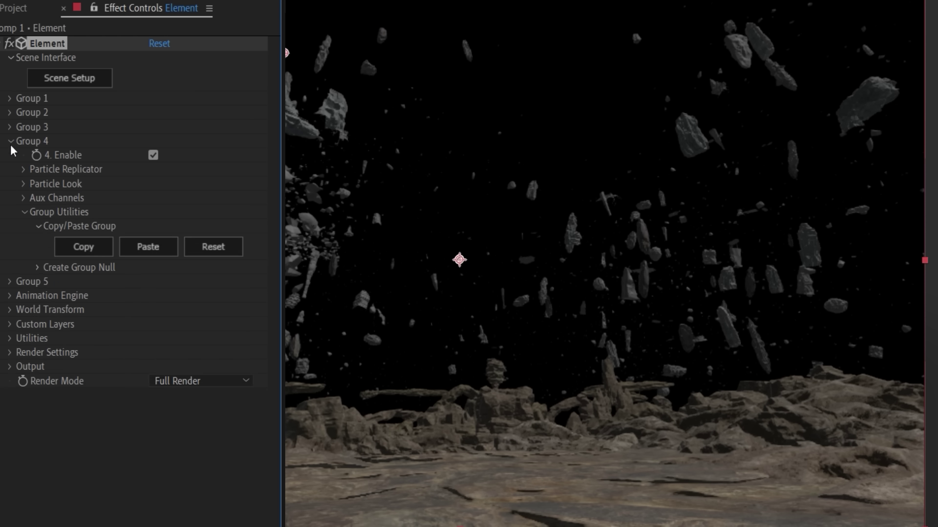
Move Group 4's replicator along X so its rock formation floats on the opposite side of the scene from Group 3
{"action": "left_click", "coordinate": [24, 170]}
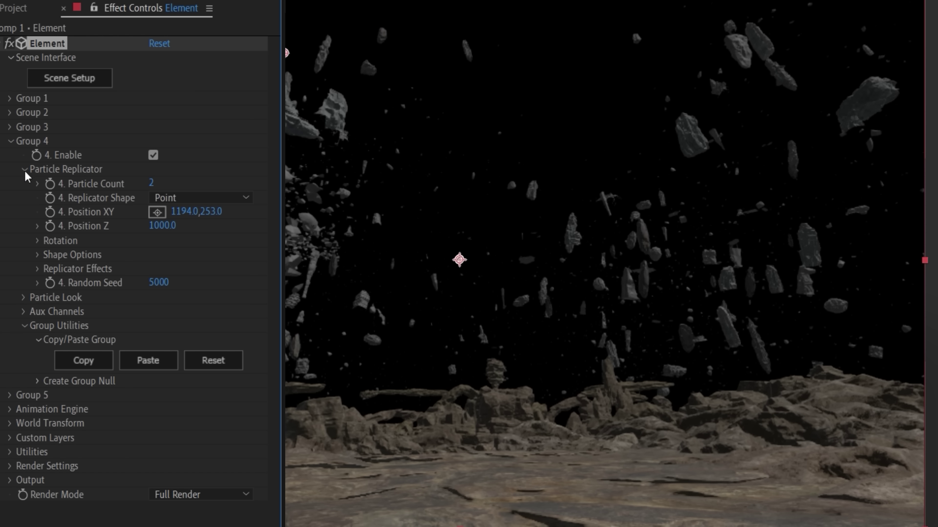
{"action": "left_click_drag", "start_coordinate": [226, 211], "coordinate": [351, 211]}
{"action": "left_click", "coordinate": [23, 169]}
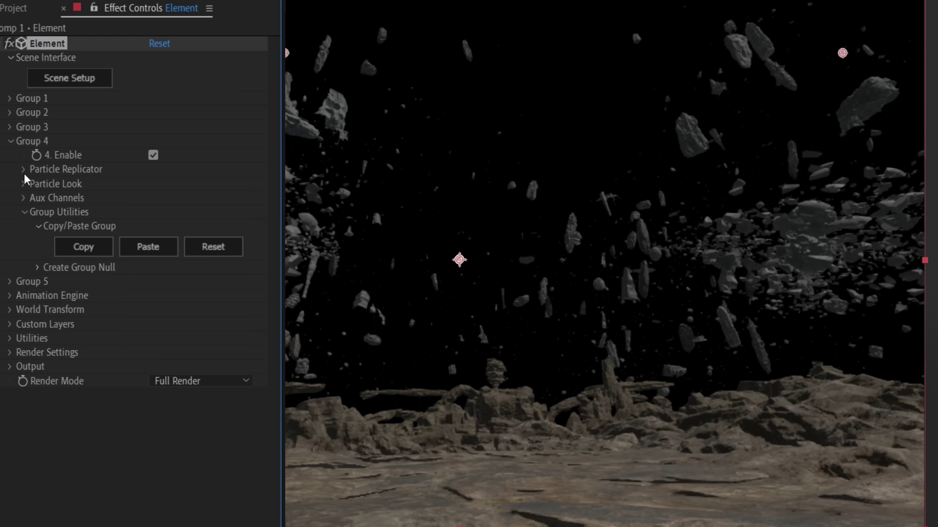
Set Group 4's Multi-Object Displace to 2.89 with X, Y and Z Displace of 0.15, -0.24 and 1.60, and adjust its Displace Random
{"action": "left_click", "coordinate": [24, 183]}
{"action": "scroll", "coordinate": [133, 259], "scroll_direction": "down", "scroll_amount": 10}
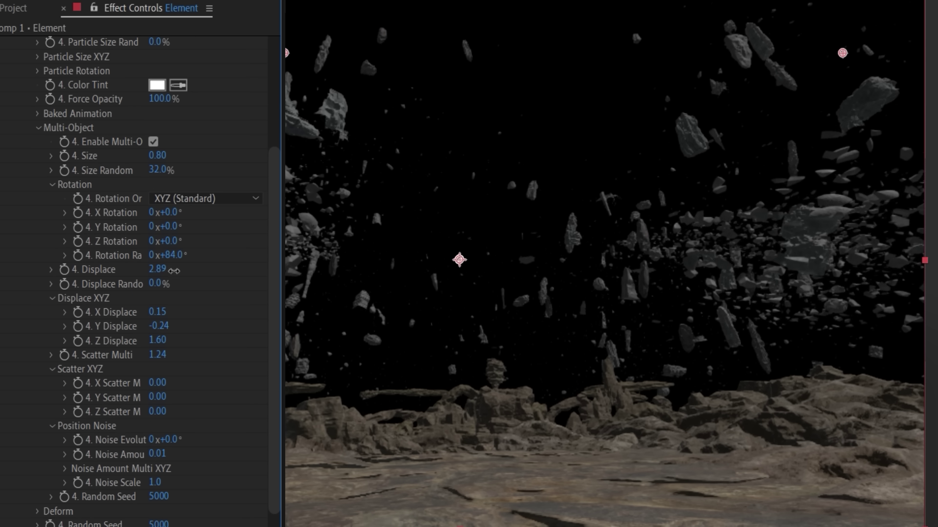
{"action": "left_click_drag", "start_coordinate": [155, 284], "coordinate": [122, 349]}
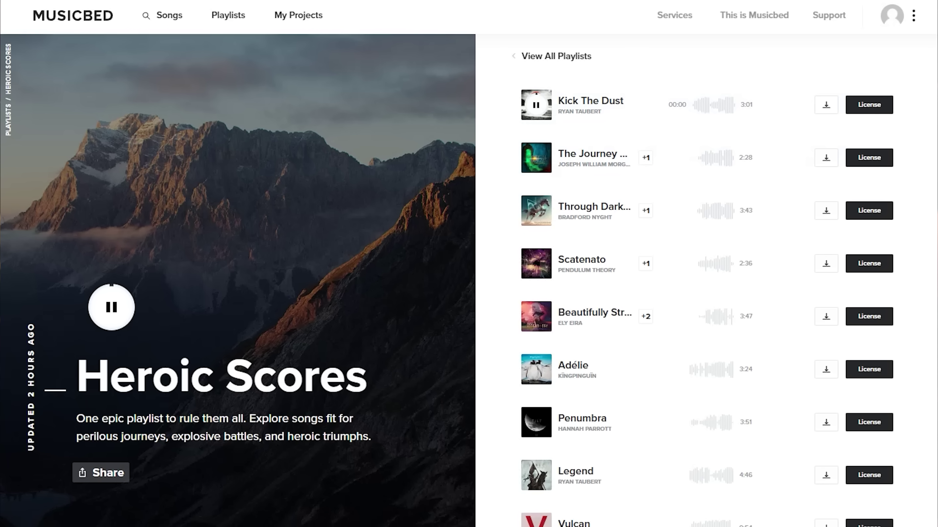
On the Musicbed website, browse the Heroic Scores and Blockbuster Scores playlists, the featured artists and the Makeup and Vanity Set page
{"action": "scroll", "coordinate": [707, 281], "scroll_direction": "down", "scroll_amount": 6}
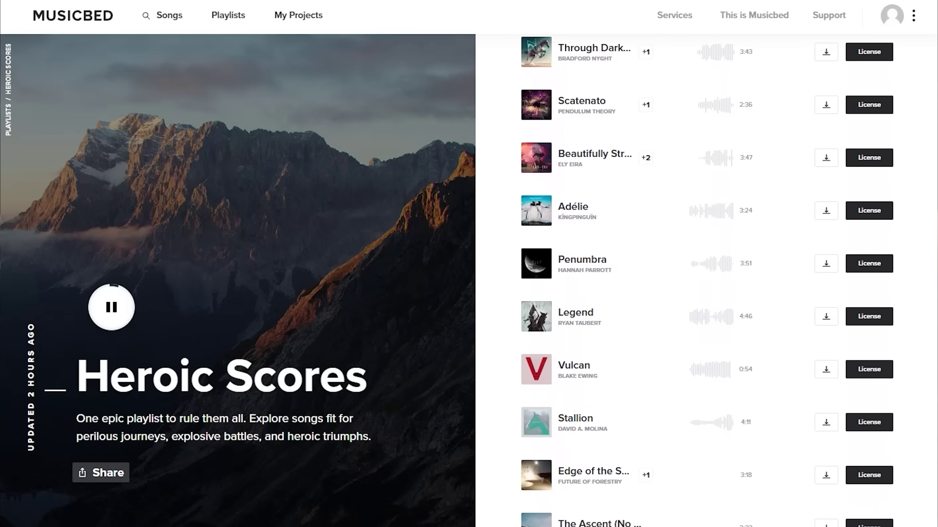
{"action": "scroll", "coordinate": [707, 281], "scroll_direction": "down", "scroll_amount": 10}
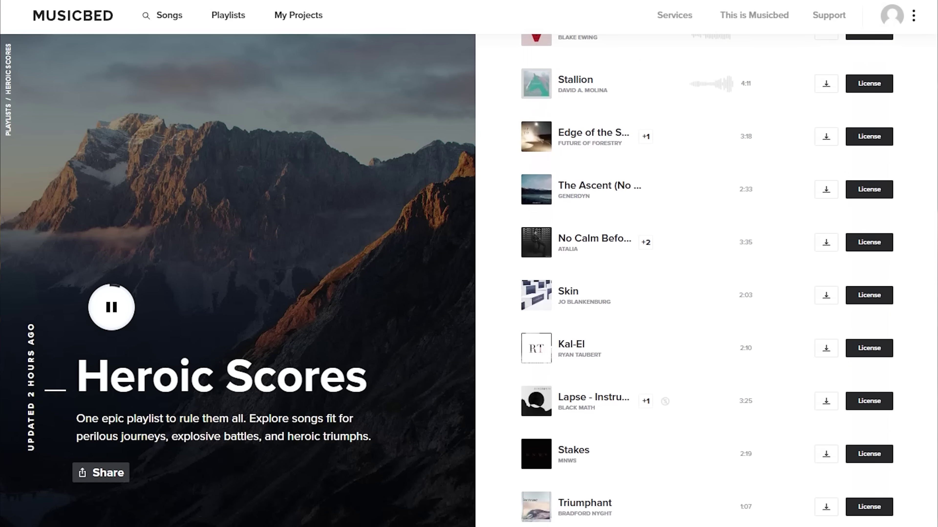
{"action": "scroll", "coordinate": [707, 281], "scroll_direction": "down", "scroll_amount": 6}
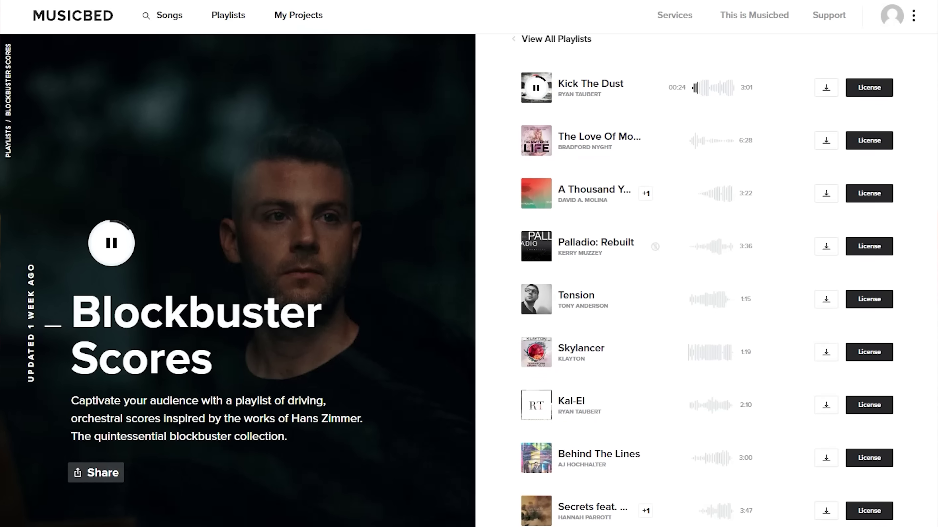
{"action": "scroll", "coordinate": [707, 280], "scroll_direction": "down", "scroll_amount": 5}
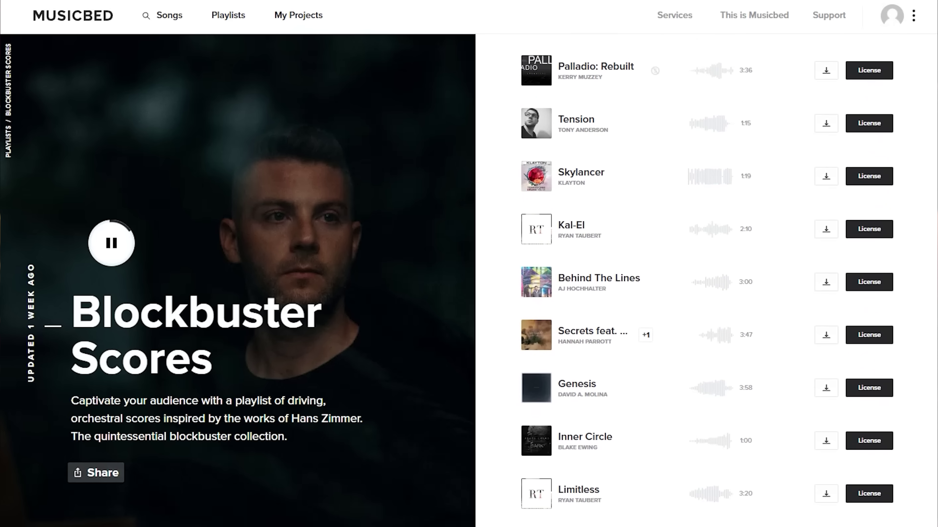
{"action": "scroll", "coordinate": [707, 281], "scroll_direction": "down", "scroll_amount": 4}
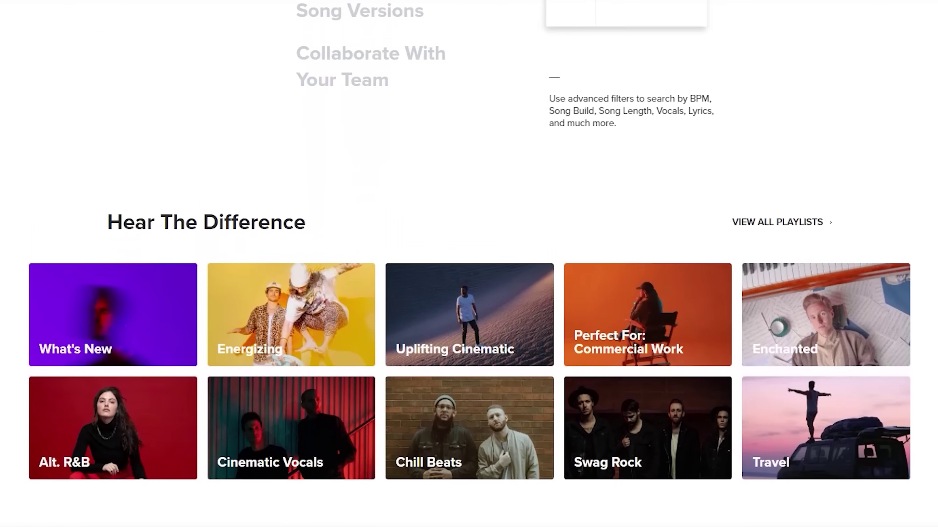
{"action": "scroll", "coordinate": [469, 258], "scroll_direction": "down", "scroll_amount": 4}
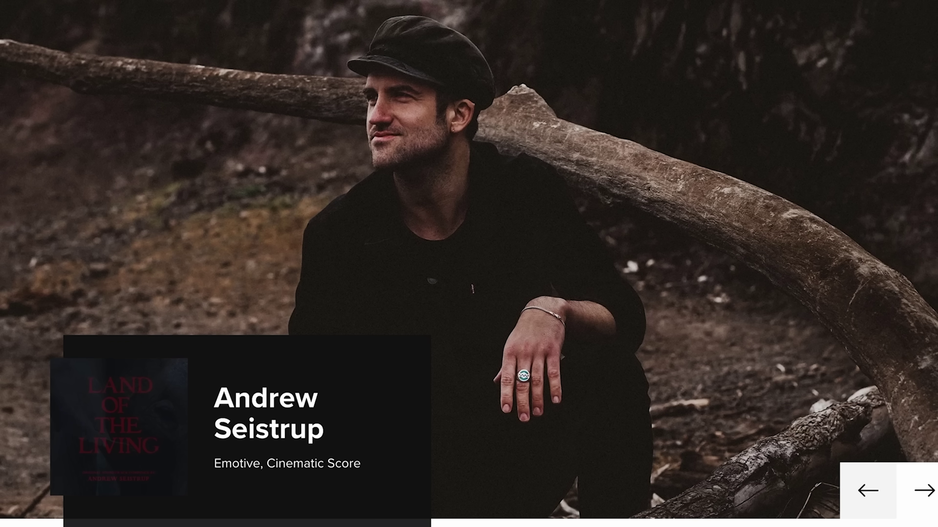
{"action": "scroll", "coordinate": [469, 259], "scroll_direction": "down", "scroll_amount": 7}
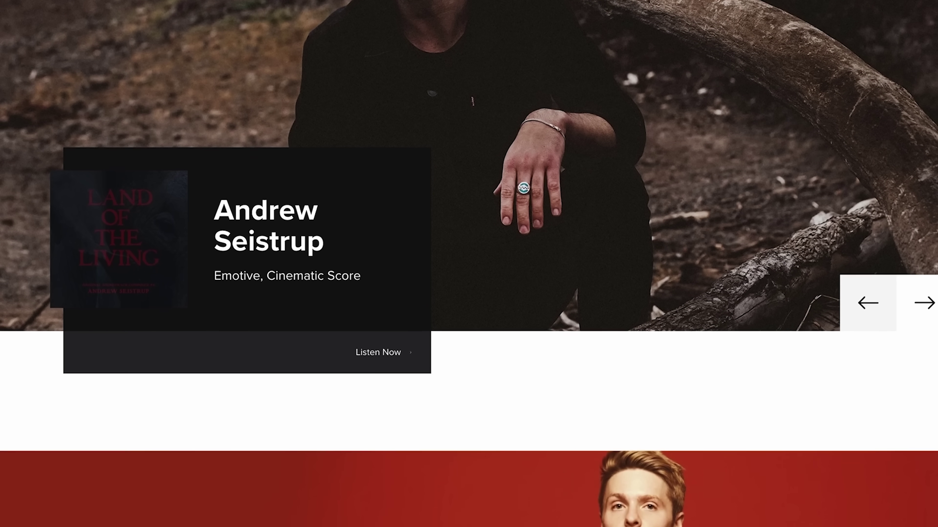
{"action": "scroll", "coordinate": [469, 259], "scroll_direction": "down", "scroll_amount": 7}
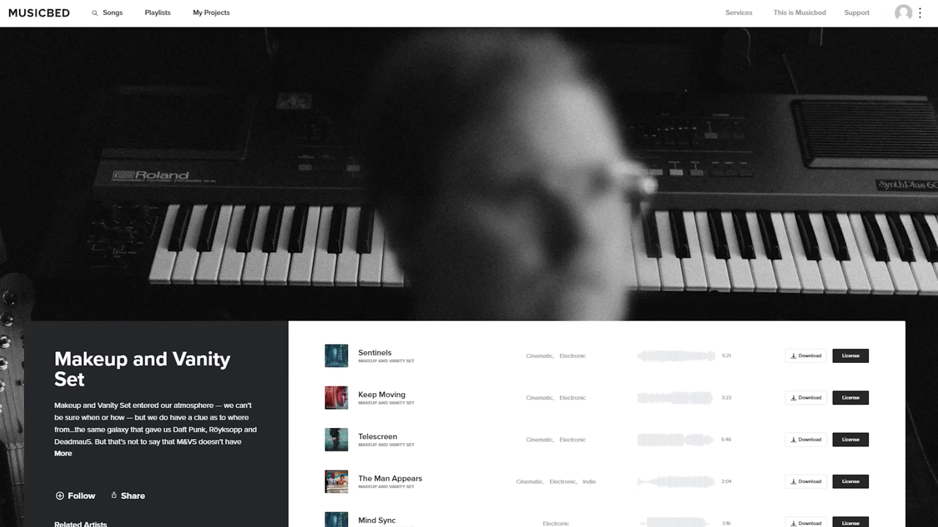
{"action": "scroll", "coordinate": [468, 259], "scroll_direction": "down", "scroll_amount": 5}
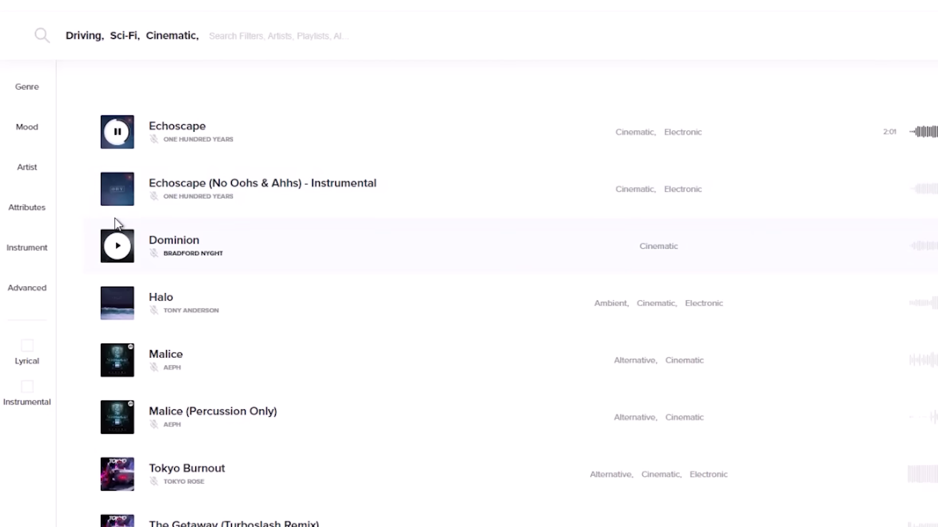
Preview several tracks in the song results filtered by Driving, Sci-Fi and Cinematic
{"action": "left_click", "coordinate": [117, 176]}
{"action": "left_click", "coordinate": [117, 223]}
{"action": "left_click", "coordinate": [117, 276]}
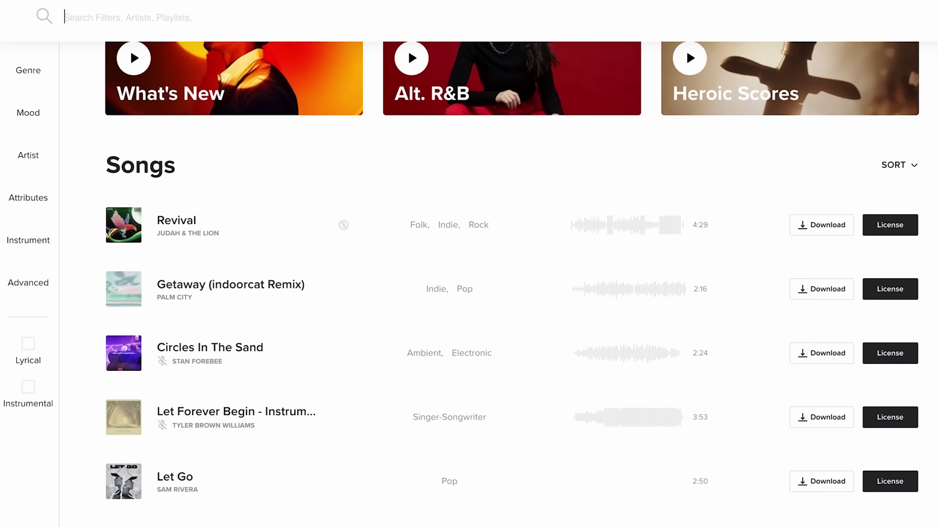
Browse the Musicbed song list and the alphabetical artist list for suitable tracks
{"action": "scroll", "coordinate": [468, 258], "scroll_direction": "down", "scroll_amount": 3}
{"action": "scroll", "coordinate": [469, 258], "scroll_direction": "down", "scroll_amount": 10}
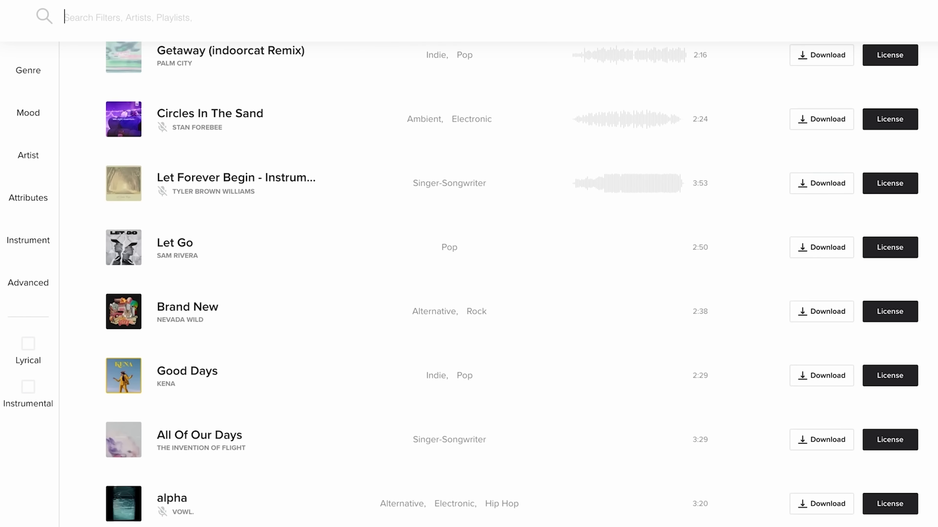
{"action": "scroll", "coordinate": [469, 259], "scroll_direction": "down", "scroll_amount": 3}
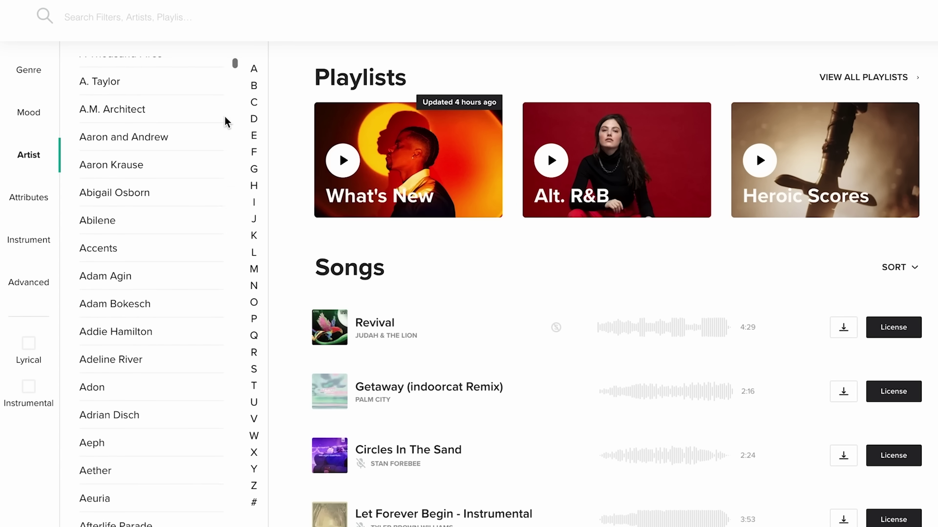
{"action": "scroll", "coordinate": [226, 116], "scroll_direction": "down", "scroll_amount": 10}
{"action": "scroll", "coordinate": [226, 113], "scroll_direction": "down", "scroll_amount": 10}
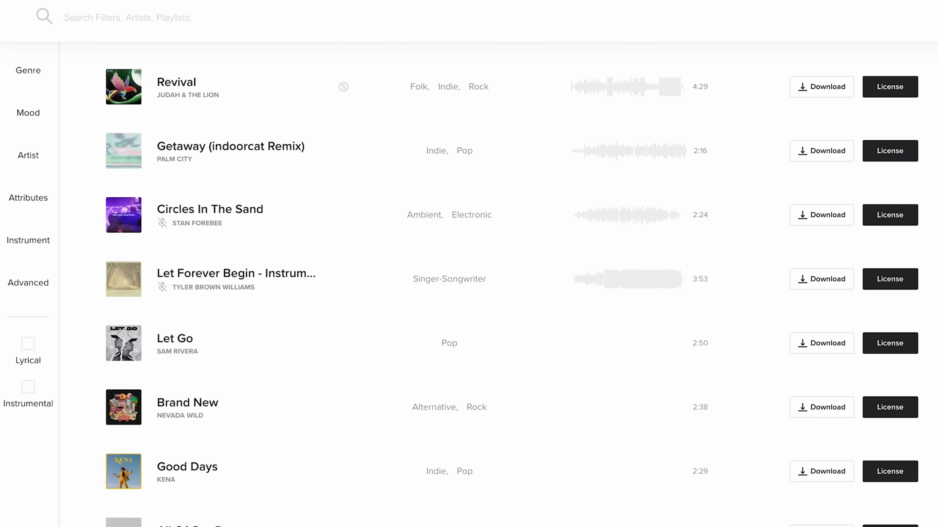
{"action": "scroll", "coordinate": [491, 259], "scroll_direction": "down", "scroll_amount": 9}
{"action": "scroll", "coordinate": [491, 258], "scroll_direction": "down", "scroll_amount": 5}
{"action": "scroll", "coordinate": [491, 259], "scroll_direction": "up", "scroll_amount": 14}
{"action": "scroll", "coordinate": [491, 258], "scroll_direction": "down", "scroll_amount": 2}
{"action": "scroll", "coordinate": [491, 258], "scroll_direction": "down", "scroll_amount": 10}
Search the music library for a specific artist by name and open the matching result
{"action": "type", "text": "ryan t"}
{"action": "left_click", "coordinate": [147, 107]}
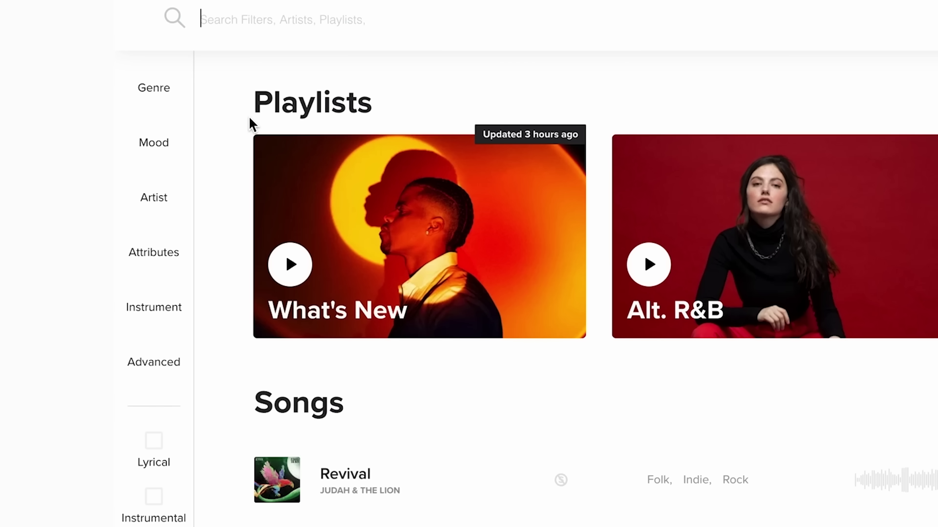
{"action": "left_click", "coordinate": [164, 380]}
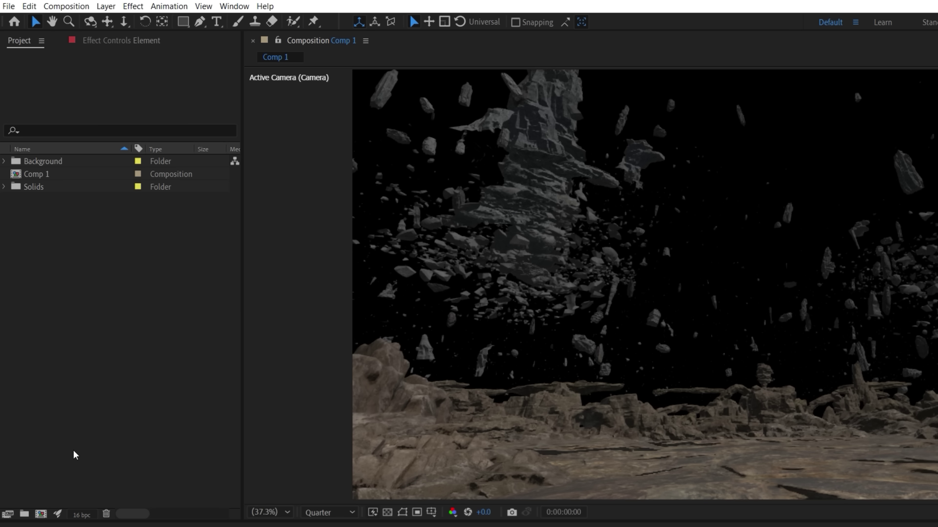
In After Effects, create a 4499 x 2304 px composition named Background and place the first storm-cloud image in it, scaled to fit
{"action": "key", "text": "ctrl+n"}
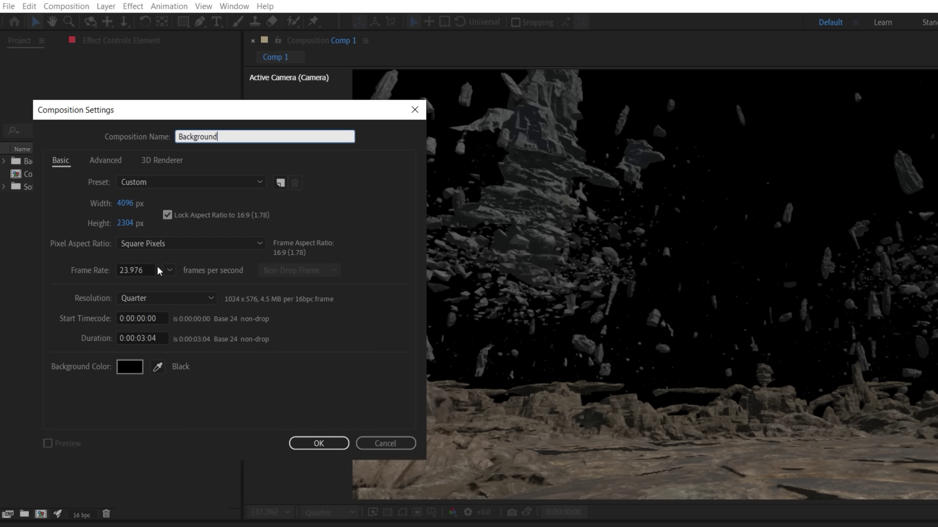
{"action": "left_click", "coordinate": [317, 443]}
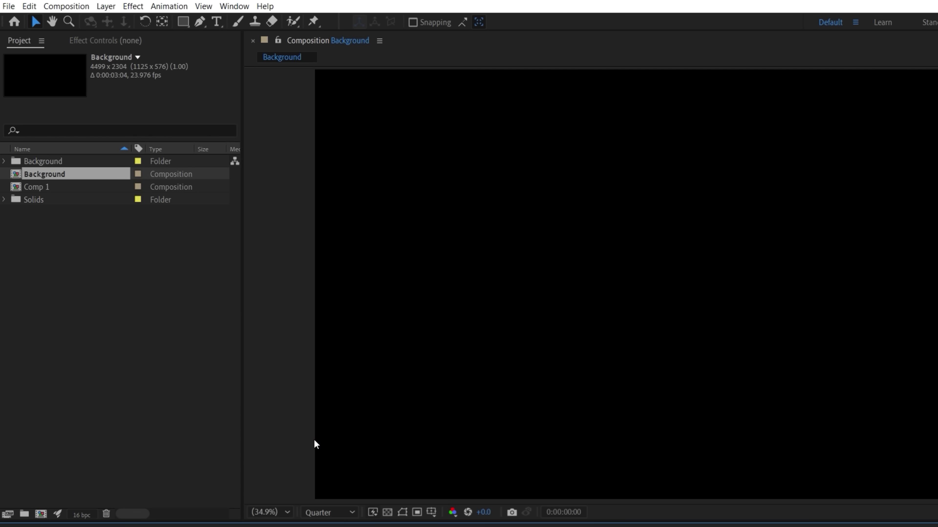
{"action": "left_click", "coordinate": [4, 162]}
{"action": "left_click_drag", "start_coordinate": [52, 200], "coordinate": [166, 489]}
{"action": "key", "text": "s"}
{"action": "left_click", "coordinate": [232, 467]}
{"action": "key", "text": "s"}
Add the storm-cloud image ending in NjBh4 above the first one, scale it and mask it to a rounded patch of clouds
{"action": "left_click_drag", "start_coordinate": [59, 147], "coordinate": [111, 456]}
{"action": "key", "text": "s"}
{"action": "left_click_drag", "start_coordinate": [231, 467], "coordinate": [214, 464]}
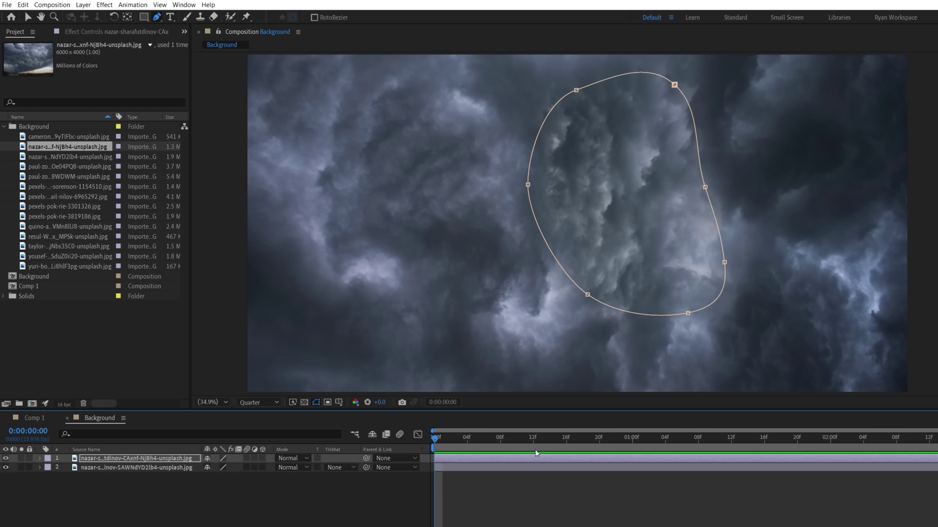
Apply Mesh Warp to the masked cloud layer and bend its grid so the clouds curve into the surrounding sky
{"action": "left_click", "coordinate": [105, 4]}
{"action": "mouse_move", "coordinate": [117, 353]}
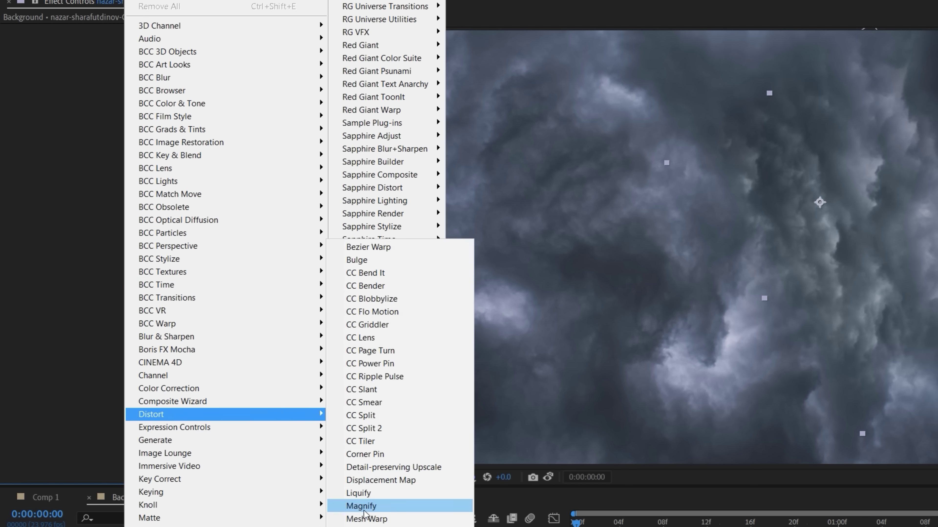
{"action": "left_click", "coordinate": [365, 518]}
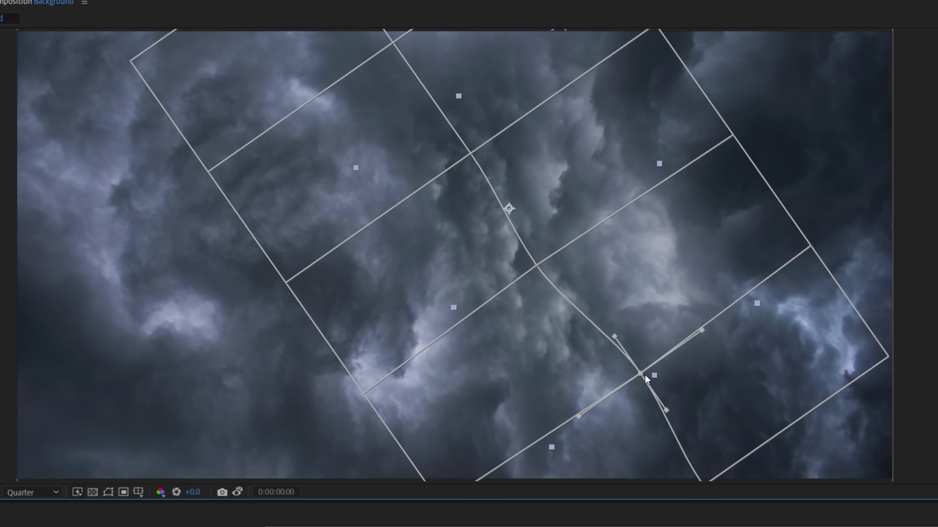
{"action": "left_click_drag", "start_coordinate": [517, 240], "coordinate": [529, 290]}
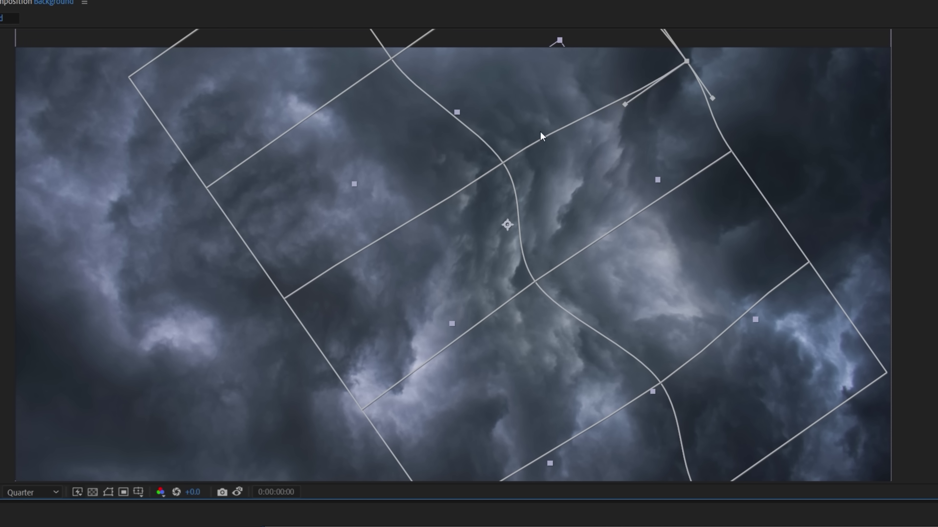
{"action": "left_click_drag", "start_coordinate": [513, 161], "coordinate": [498, 162]}
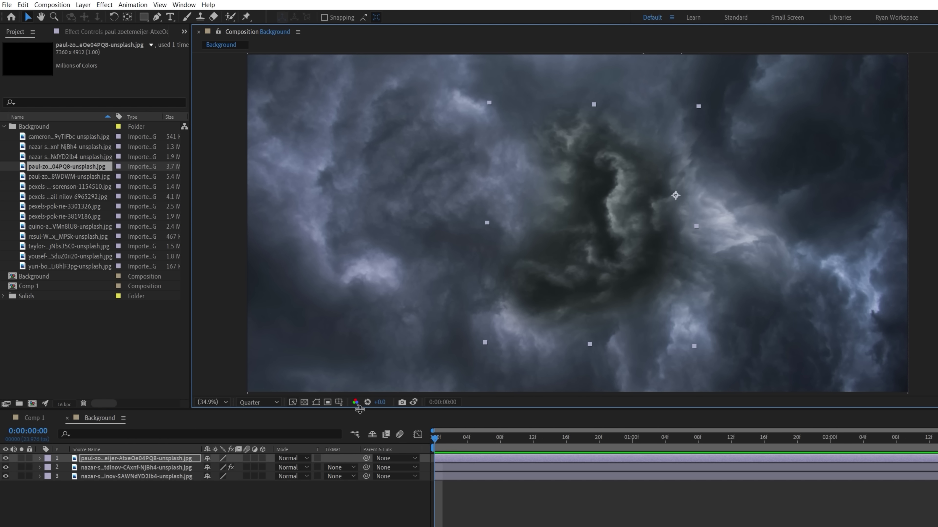
Blend the newly added dark swirling cloud layer in Screen mode and reshape its tones with Curves
{"action": "left_click", "coordinate": [292, 458]}
{"action": "left_click", "coordinate": [304, 172]}
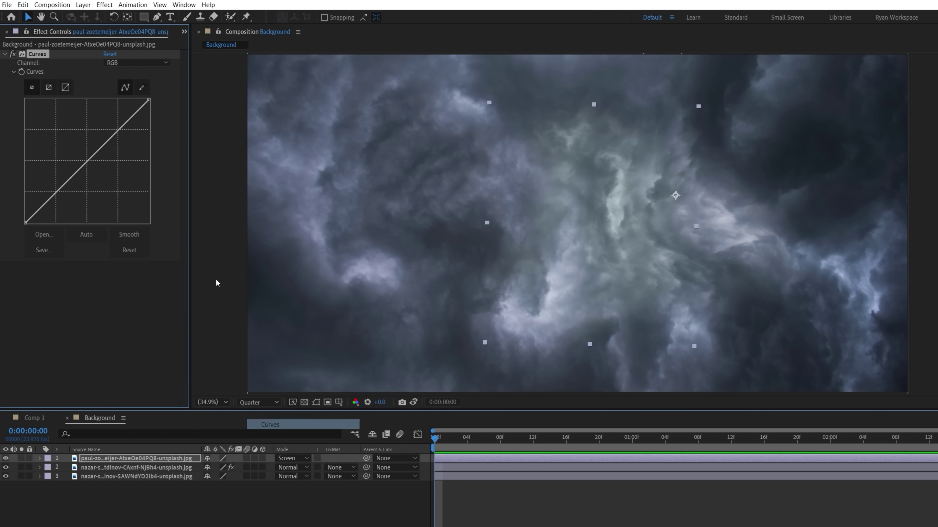
{"action": "left_click_drag", "start_coordinate": [122, 126], "coordinate": [122, 152]}
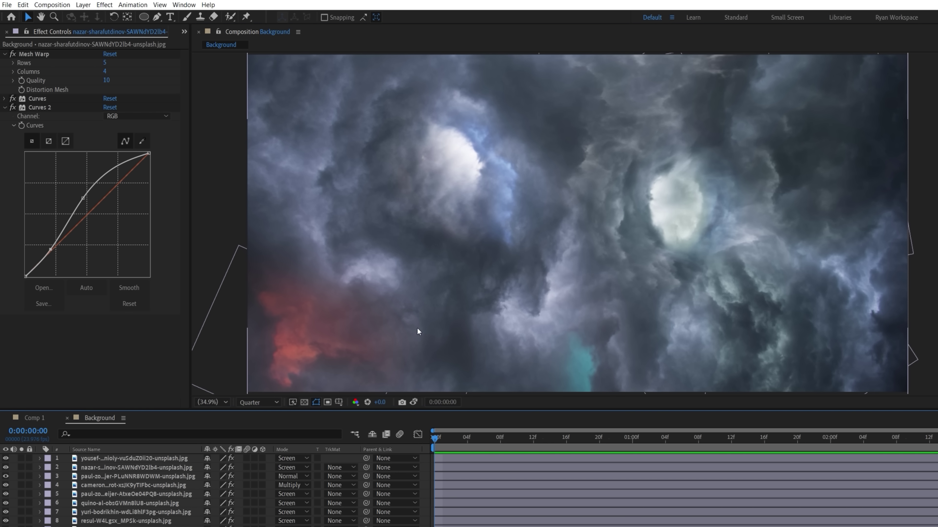
Add an adjustment layer above all cloud images and desaturate them with Tint at 49%
{"action": "right_click", "coordinate": [425, 346]}
{"action": "mouse_move", "coordinate": [449, 351]}
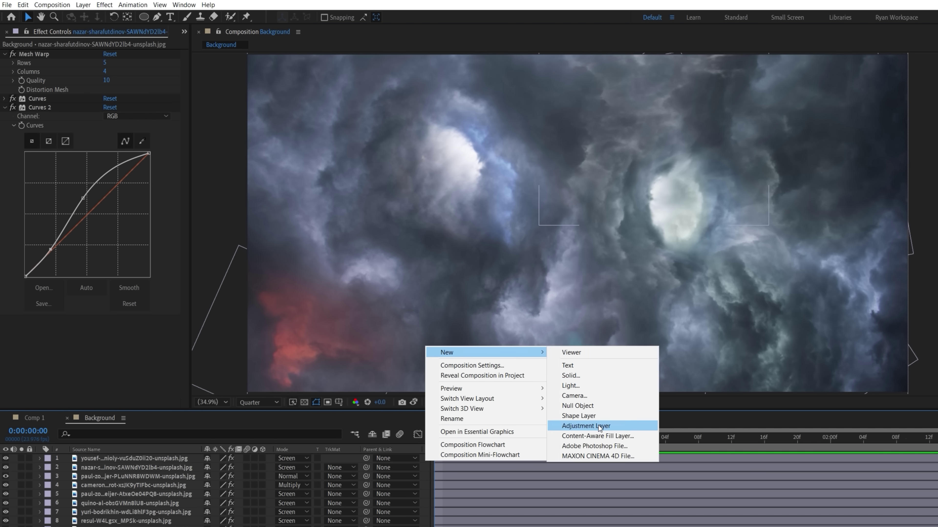
{"action": "left_click", "coordinate": [598, 427]}
{"action": "left_click", "coordinate": [104, 4]}
{"action": "left_click", "coordinate": [291, 491]}
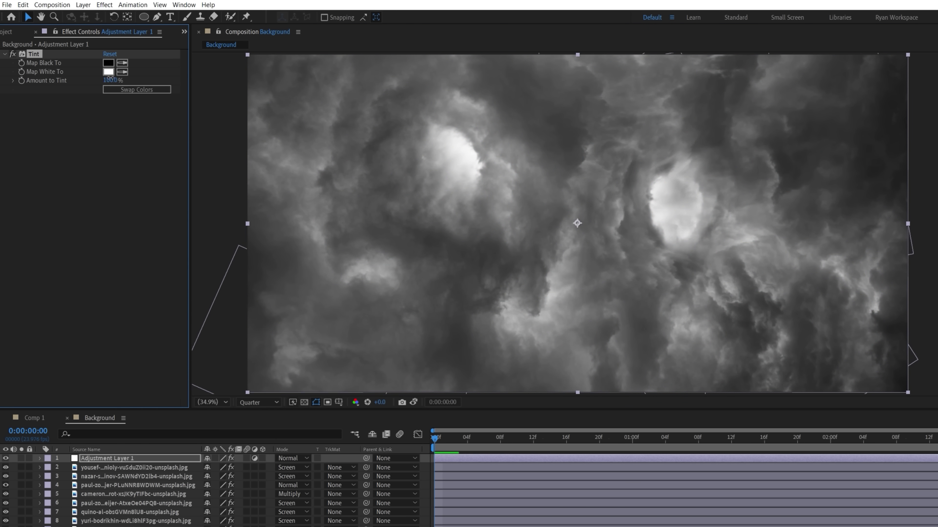
Apply Curves to the tinted adjustment layer and pull the midtones down to darken the sky
{"action": "left_click", "coordinate": [104, 4]}
{"action": "mouse_move", "coordinate": [127, 333]}
{"action": "left_click", "coordinate": [277, 363]}
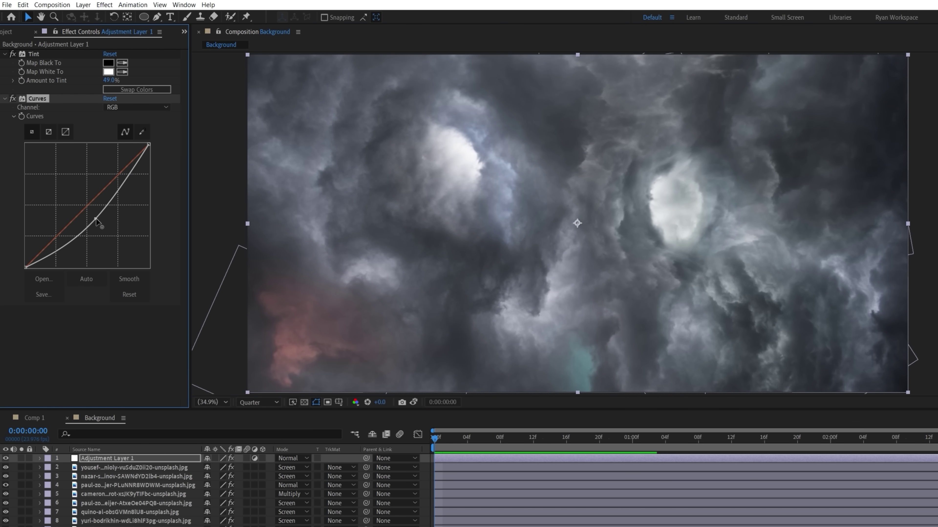
{"action": "left_click_drag", "start_coordinate": [94, 199], "coordinate": [96, 217]}
Add a second adjustment layer masked to the lower sky with 783-pixel feather, and lift its shadows and midtones with Curves
{"action": "key", "text": "ctrl+alt+y"}
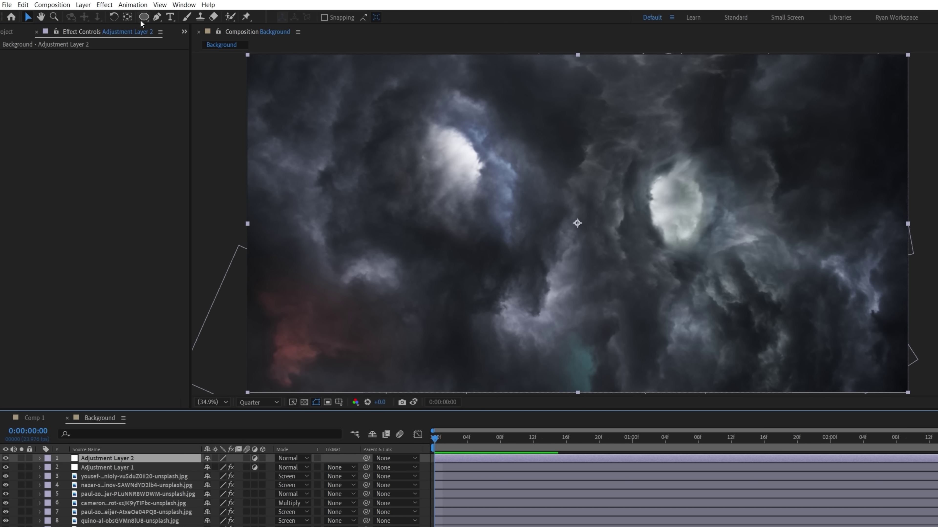
{"action": "key", "text": "q"}
{"action": "left_click_drag", "start_coordinate": [200, 326], "coordinate": [440, 393]}
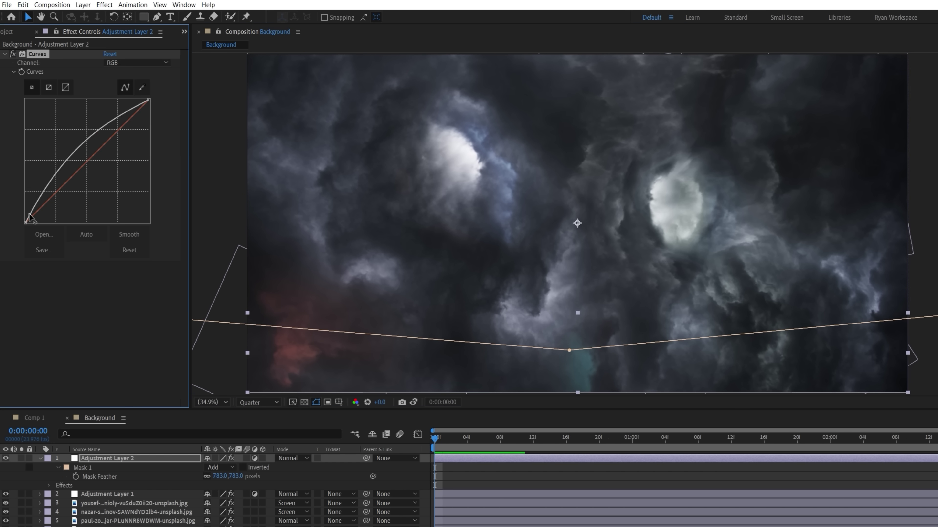
{"action": "left_click_drag", "start_coordinate": [64, 173], "coordinate": [70, 164]}
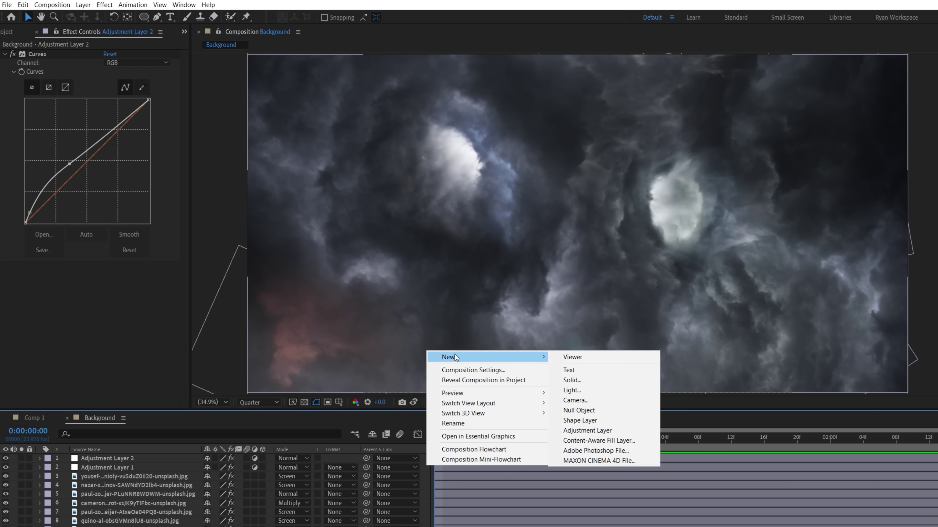
Add masked adjustment layers named Purple, Red and Blue, and colour different cloud regions with per-channel Curves
{"action": "left_click", "coordinate": [690, 428]}
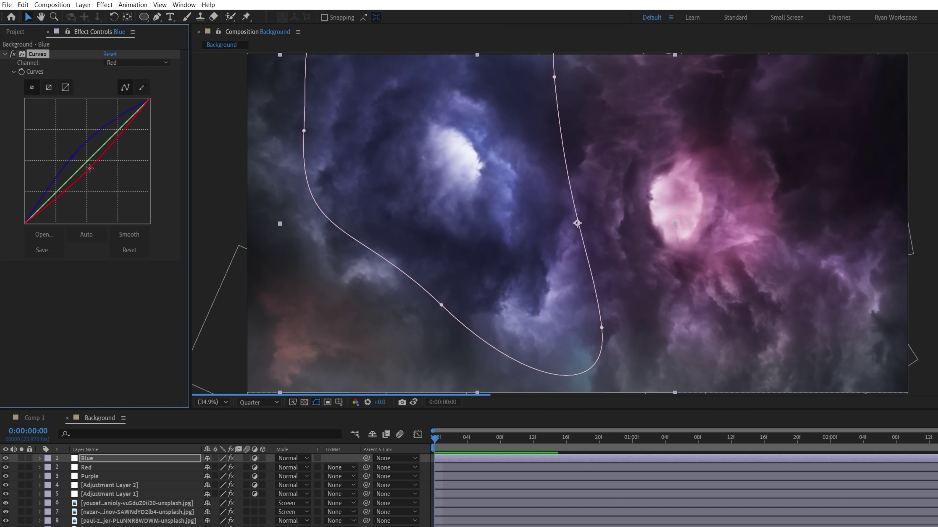
{"action": "left_click_drag", "start_coordinate": [90, 169], "coordinate": [109, 154]}
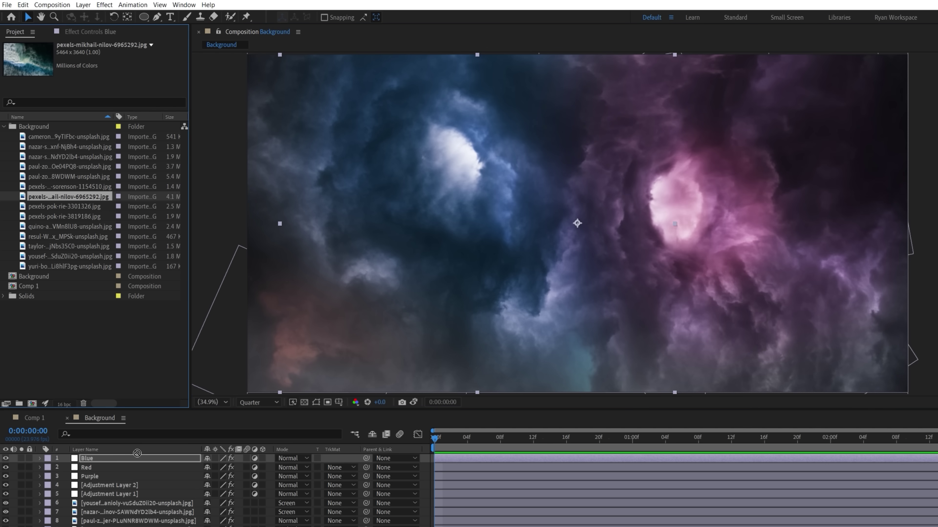
Blend the 6965292 ocean-foam photo into the lower clouds with two feathered masks, Screen mode, Tint and warm Curves, and duplicate the foam layer
{"action": "left_click_drag", "start_coordinate": [137, 454], "coordinate": [137, 456]}
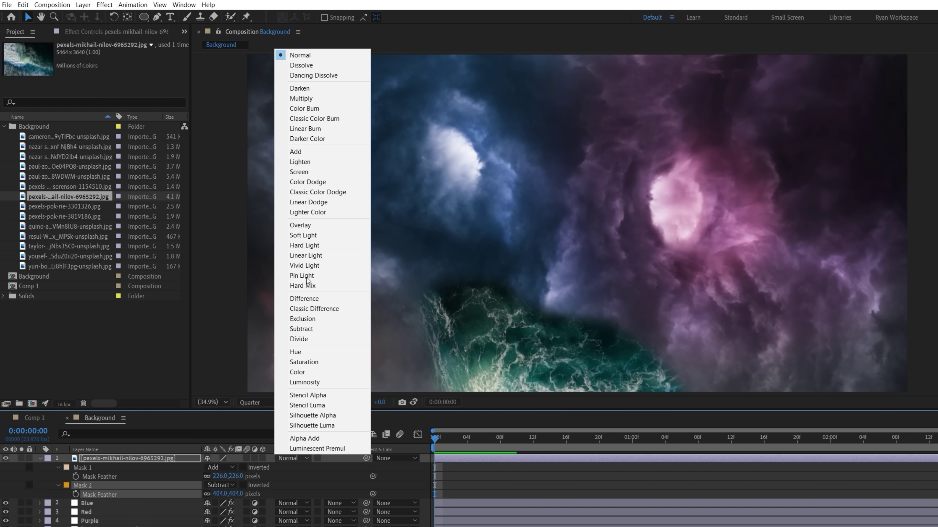
{"action": "left_click", "coordinate": [334, 178]}
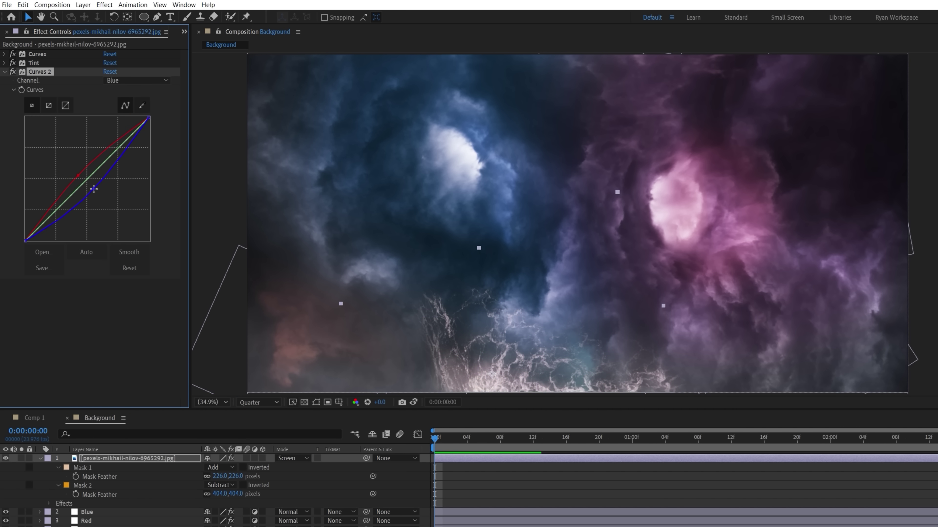
{"action": "key", "text": "ctrl+d"}
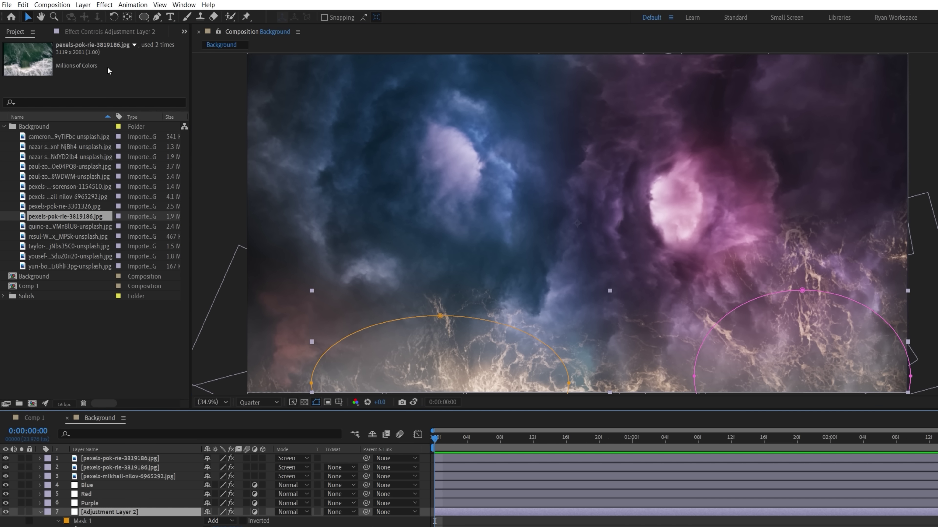
Hide the mask outlines and duplicate the Red adjustment layer above the foam layers to warm the lower sky
{"action": "left_click", "coordinate": [316, 402]}
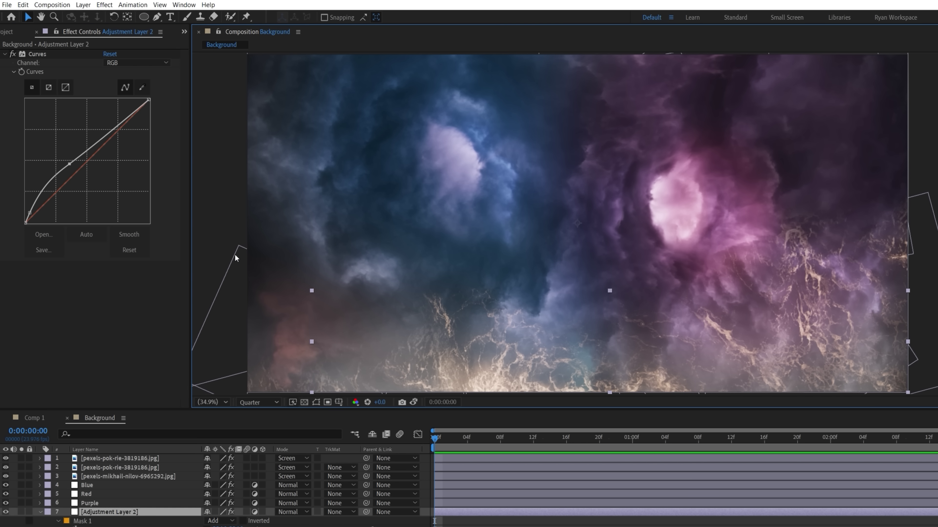
{"action": "left_click", "coordinate": [49, 56]}
{"action": "key", "text": "ctrl+d"}
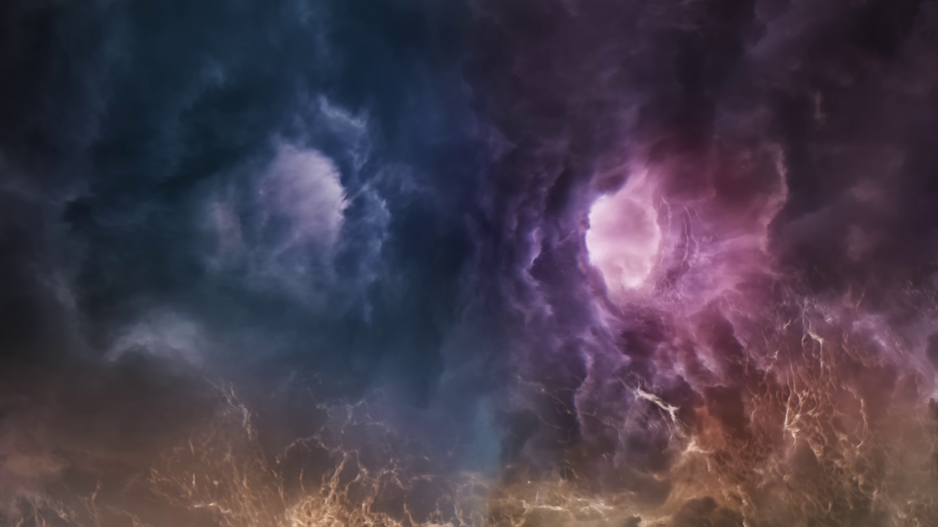
Add a new adjustment layer at the top of the Background composition and name it Distort
{"action": "right_click", "coordinate": [430, 347]}
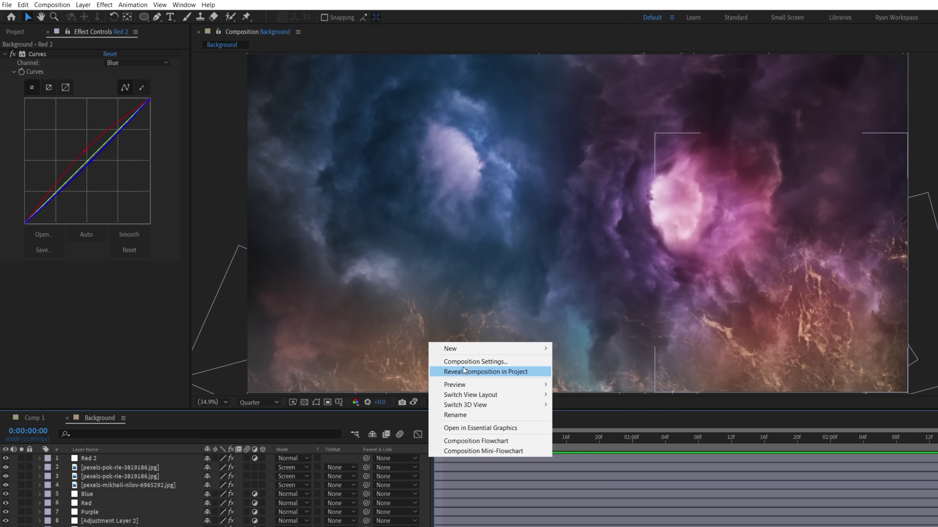
{"action": "mouse_move", "coordinate": [450, 349]}
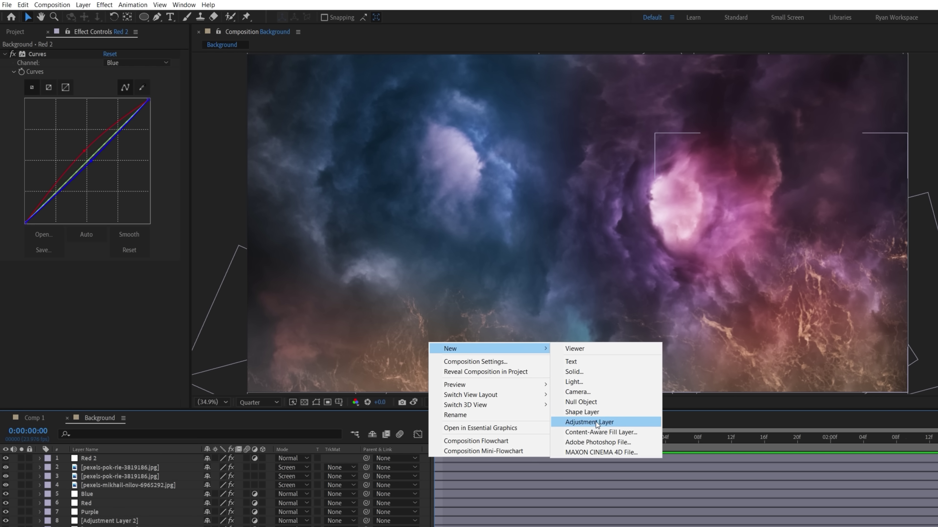
{"action": "left_click", "coordinate": [594, 420]}
{"action": "key", "text": "Return"}
{"action": "type", "text": "Distort"}
{"action": "key", "text": "Return"}
Apply Liquify to the Distort layer, warp the clouds, and animate Distortion Percentage from 0% at the start to 100% at 0:00:03:03
{"action": "left_click", "coordinate": [111, 5]}
{"action": "left_click", "coordinate": [292, 407]}
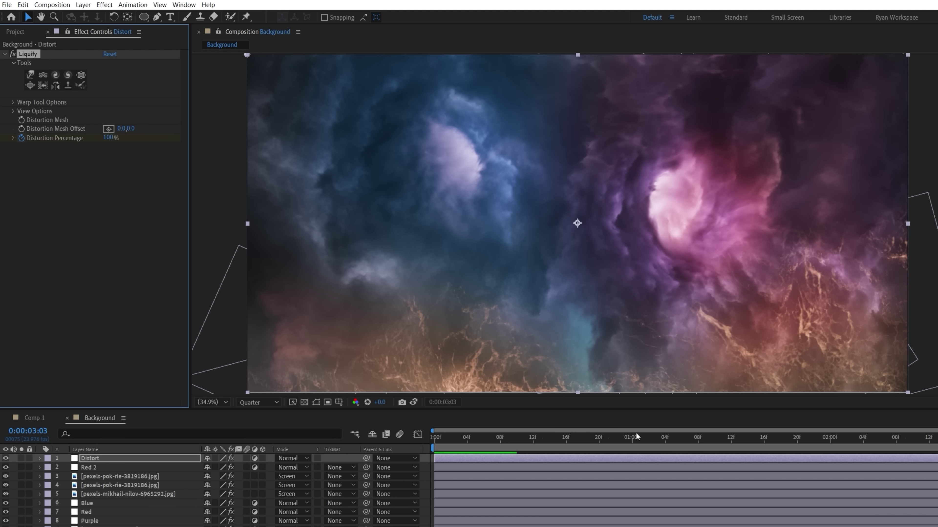
{"action": "left_click_drag", "start_coordinate": [544, 436], "coordinate": [434, 437]}
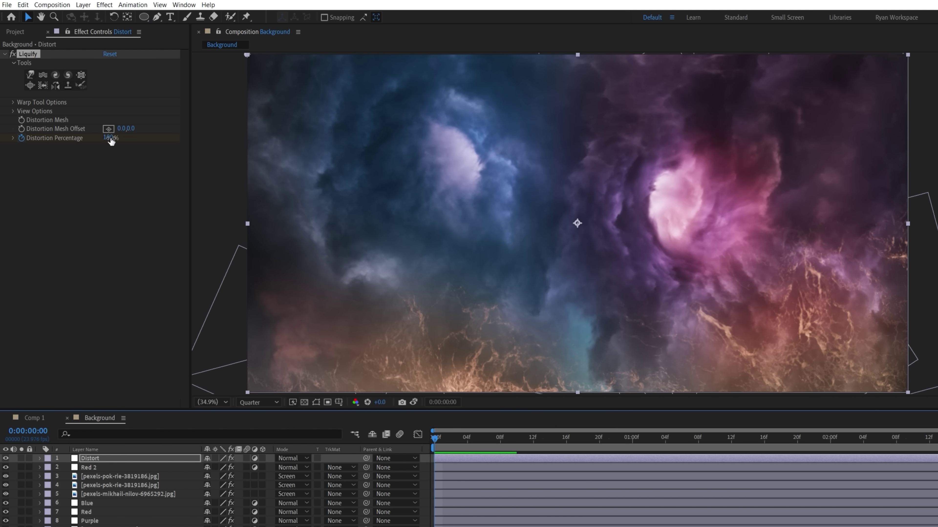
{"action": "left_click_drag", "start_coordinate": [52, 140], "coordinate": [40, 143]}
Apply Displacement Map to the Distort layer, with Max Vertical Displacement 0 and Max Horizontal Displacement animated from 20 to -30
{"action": "left_click", "coordinate": [104, 5]}
{"action": "mouse_move", "coordinate": [155, 354]}
{"action": "left_click", "coordinate": [369, 320]}
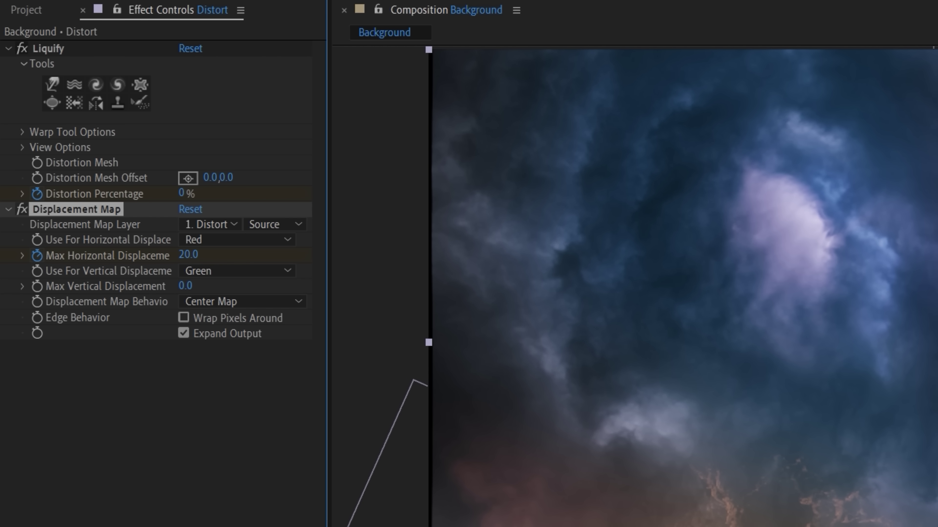
{"action": "left_click_drag", "start_coordinate": [171, 255], "coordinate": [138, 256]}
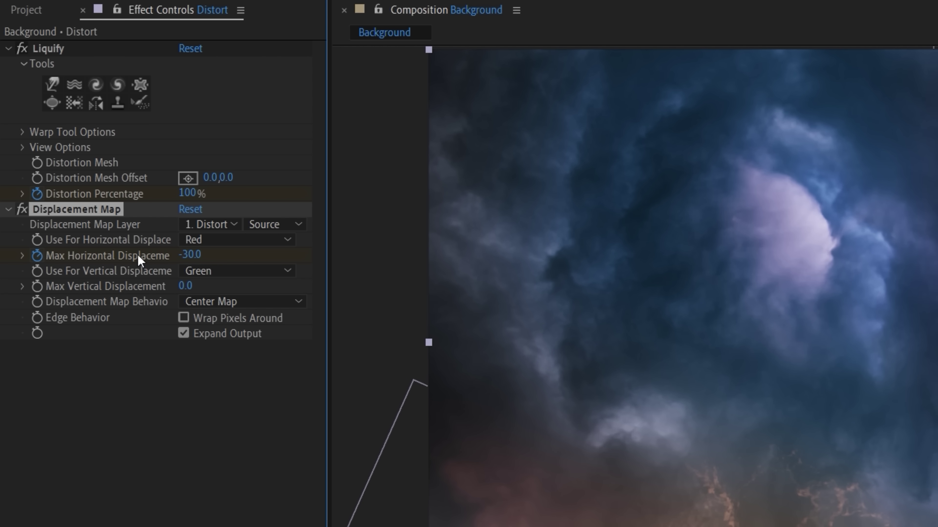
Apply the RG VFX Chromatic Displacement effect to the Distort layer in the Background composition
{"action": "left_click", "coordinate": [105, 5]}
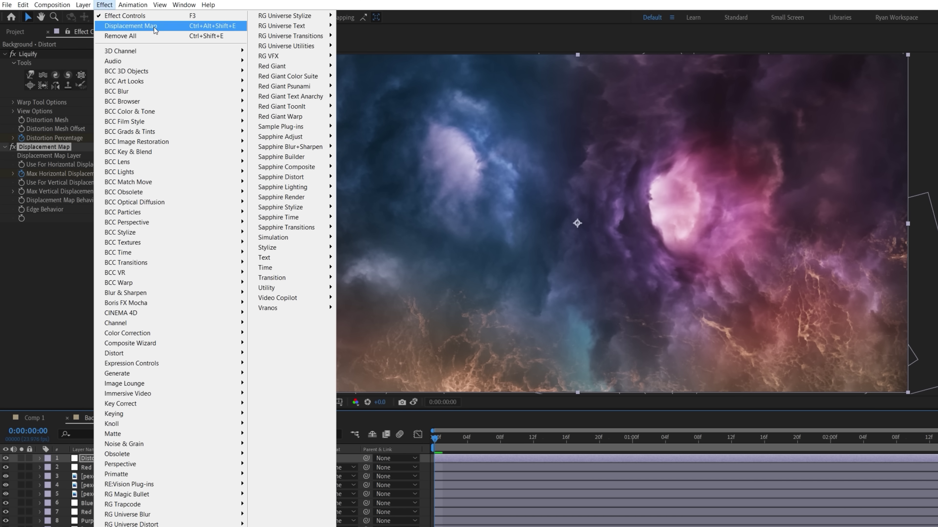
{"action": "mouse_move", "coordinate": [273, 59]}
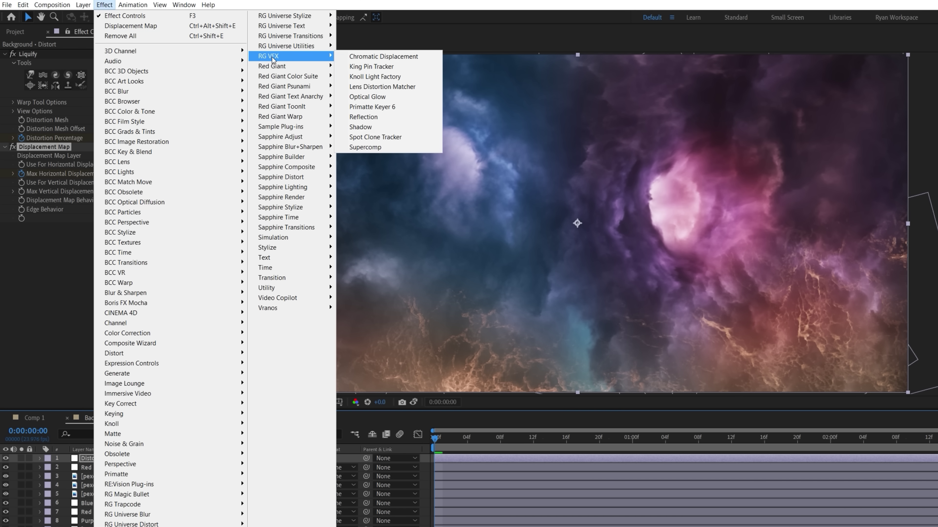
{"action": "left_click", "coordinate": [382, 56]}
{"action": "key", "text": "Return"}
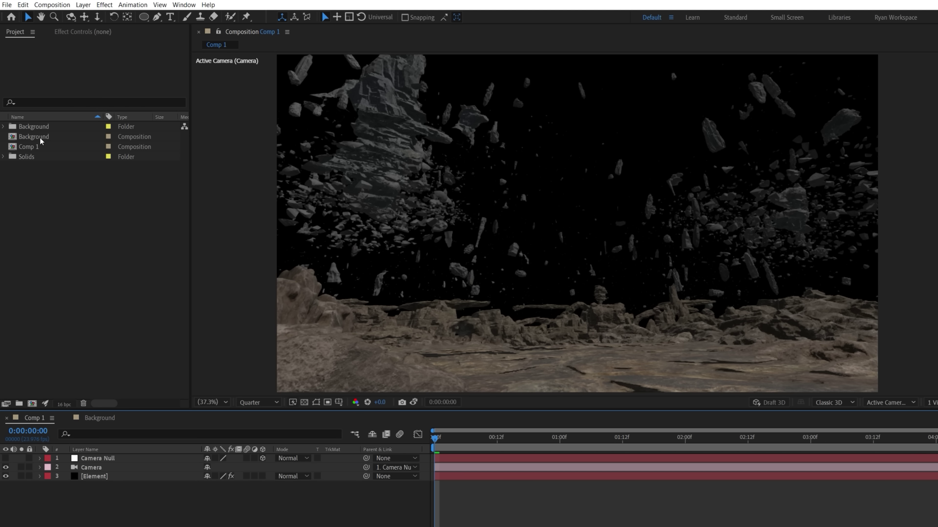
Place the Background composition beneath the Element layer in Comp 1 as a 3D layer and adjust its position and rotation behind the rocks
{"action": "left_click_drag", "start_coordinate": [166, 494], "coordinate": [173, 497]}
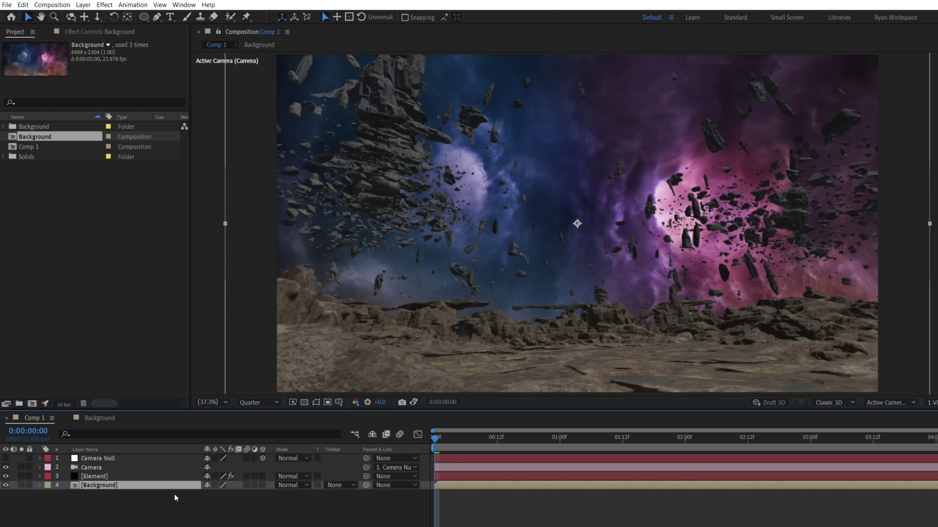
{"action": "key", "text": "p"}
{"action": "left_click_drag", "start_coordinate": [572, 301], "coordinate": [572, 161]}
{"action": "left_click_drag", "start_coordinate": [239, 494], "coordinate": [571, 482]}
{"action": "left_click_drag", "start_coordinate": [220, 494], "coordinate": [443, 489]}
{"action": "key", "text": "r"}
{"action": "left_click", "coordinate": [208, 494]}
{"action": "key", "text": "Return"}
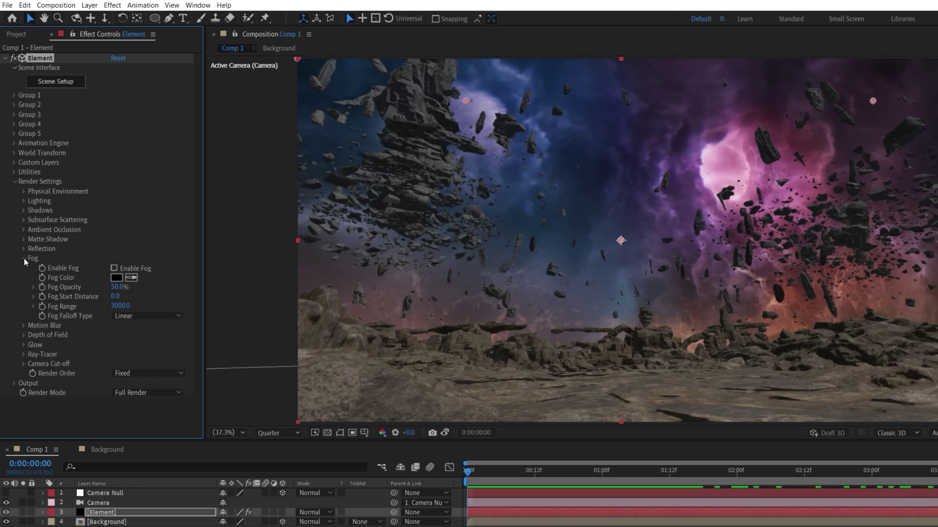
Try Element's fog at 100% opacity, start distance 1080 and range 7840 with colors sampled from the sky, and disable it again
{"action": "left_click", "coordinate": [113, 268]}
{"action": "left_click_drag", "start_coordinate": [119, 287], "coordinate": [179, 285]}
{"action": "left_click_drag", "start_coordinate": [120, 305], "coordinate": [192, 302]}
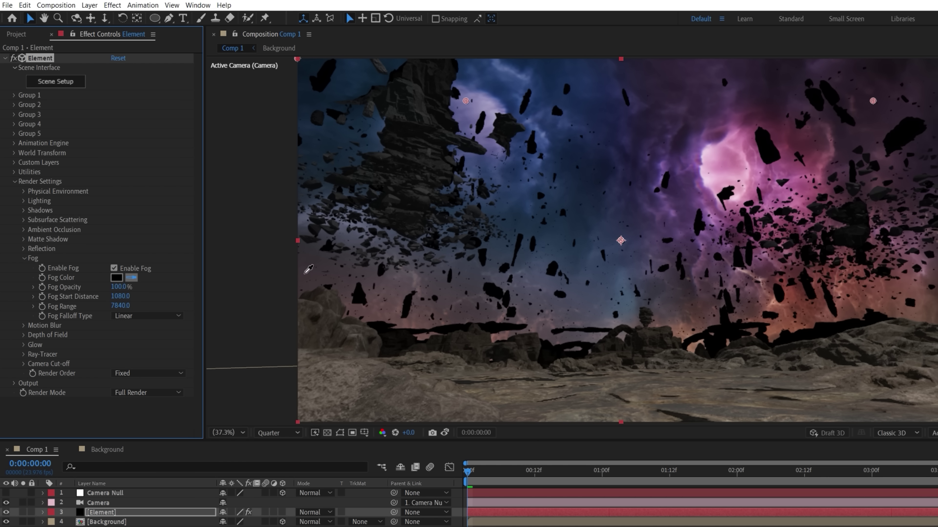
{"action": "left_click", "coordinate": [304, 274]}
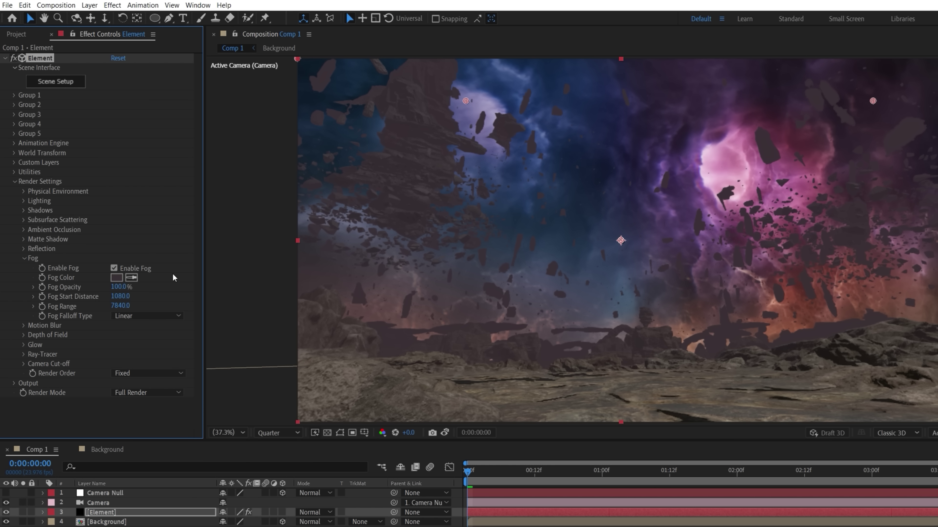
{"action": "left_click", "coordinate": [322, 131]}
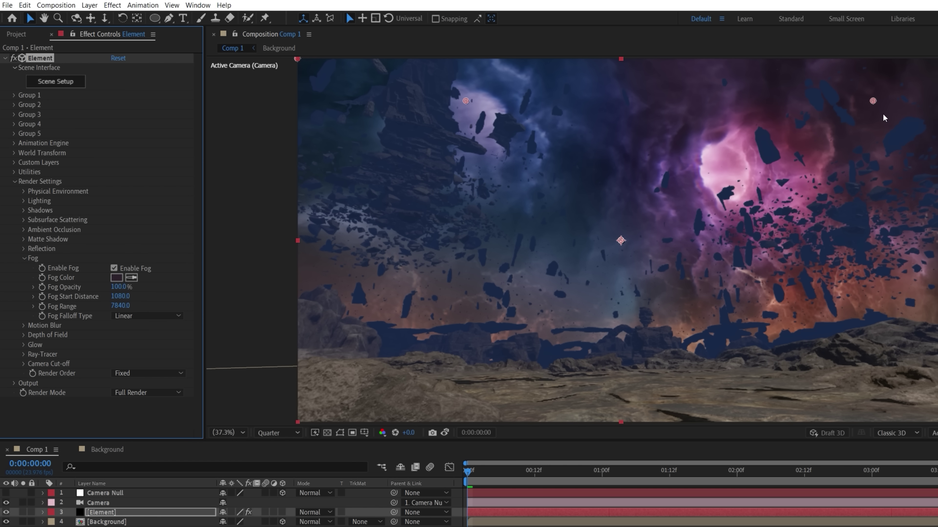
{"action": "left_click", "coordinate": [114, 268]}
{"action": "left_click", "coordinate": [14, 181]}
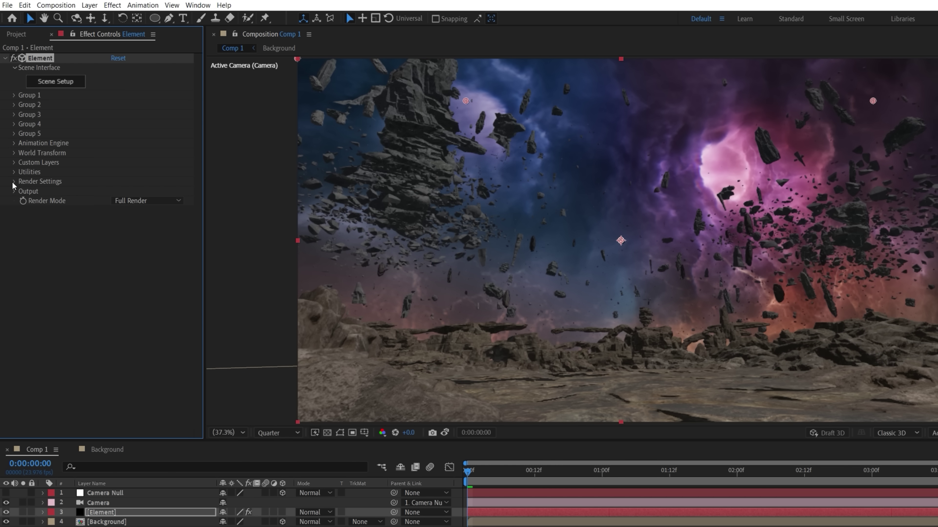
Duplicate the Element and Background layers together and stack the duplicated pair above the originals
{"action": "left_click", "coordinate": [143, 513]}
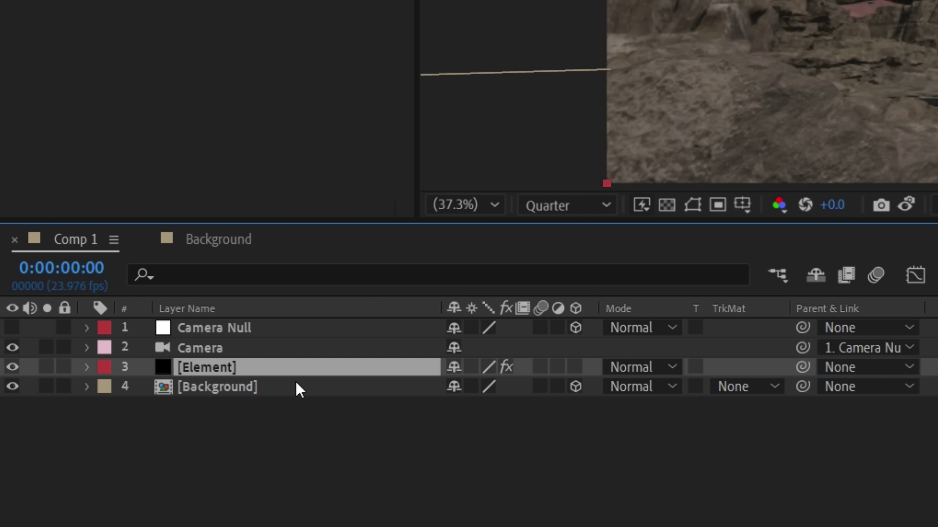
{"action": "left_click", "coordinate": [299, 389], "text": "ctrl"}
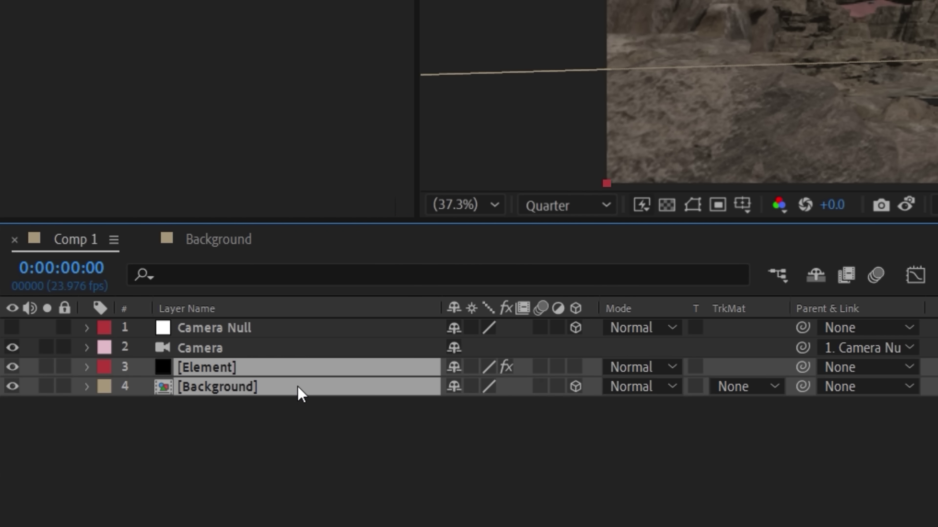
{"action": "key", "text": "ctrl+d"}
{"action": "left_click_drag", "start_coordinate": [300, 385], "coordinate": [303, 389]}
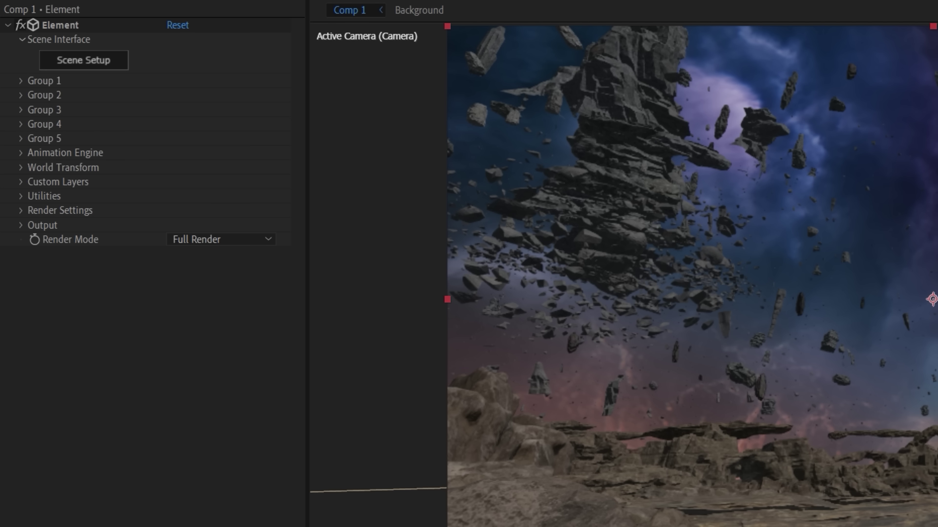
Set the upper Element layer's output to World Position, with Matte Feather 7240, Position Z Matte -690 and Invert Matte enabled
{"action": "left_click", "coordinate": [21, 226]}
{"action": "left_click", "coordinate": [194, 244]}
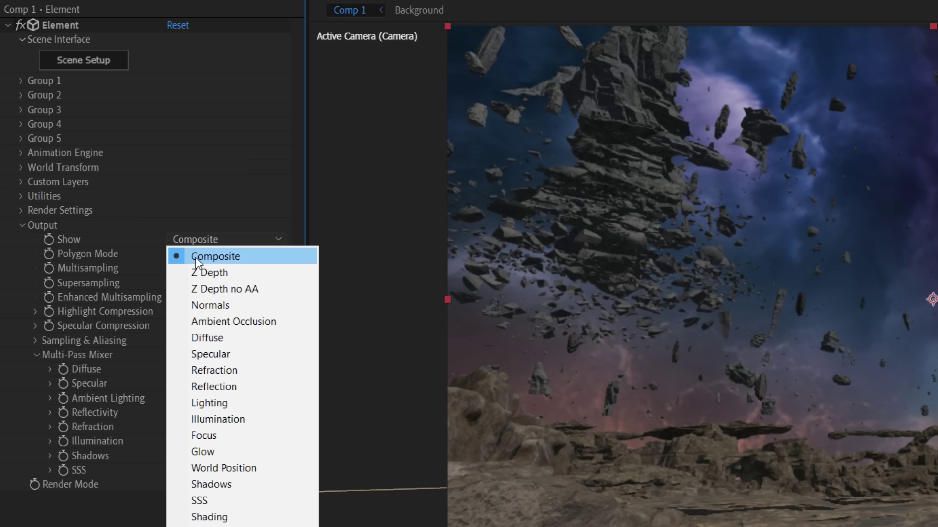
{"action": "left_click", "coordinate": [224, 467]}
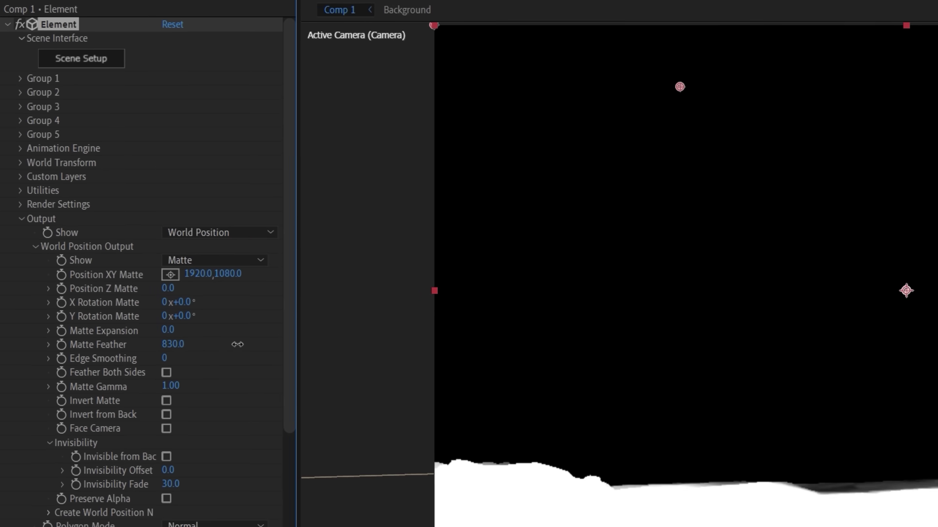
{"action": "left_click_drag", "start_coordinate": [327, 310], "coordinate": [333, 312]}
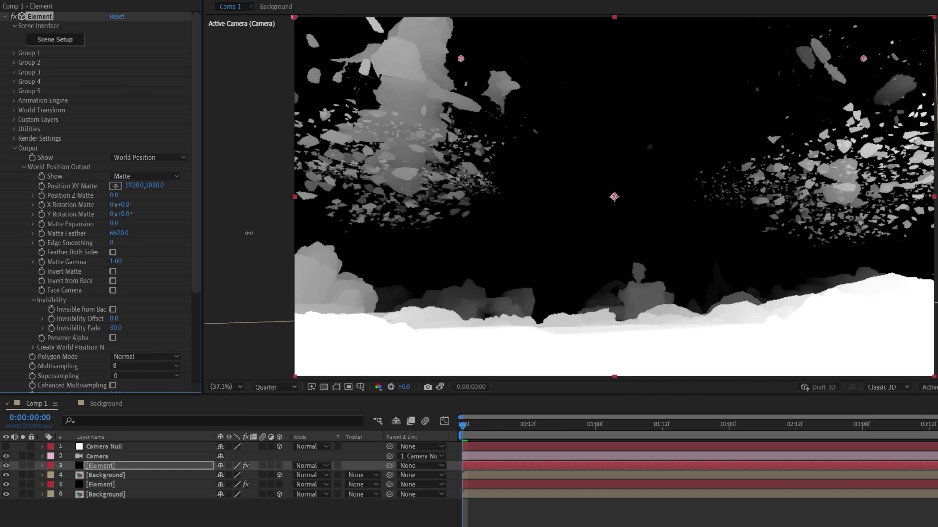
{"action": "left_click_drag", "start_coordinate": [249, 233], "coordinate": [255, 233]}
{"action": "left_click_drag", "start_coordinate": [114, 195], "coordinate": [103, 195]}
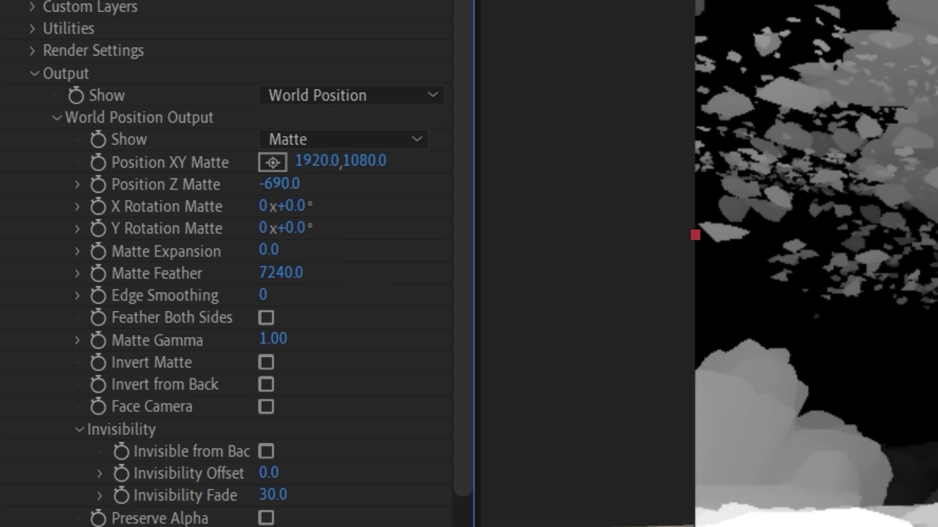
{"action": "left_click", "coordinate": [112, 273]}
{"action": "left_click", "coordinate": [34, 73]}
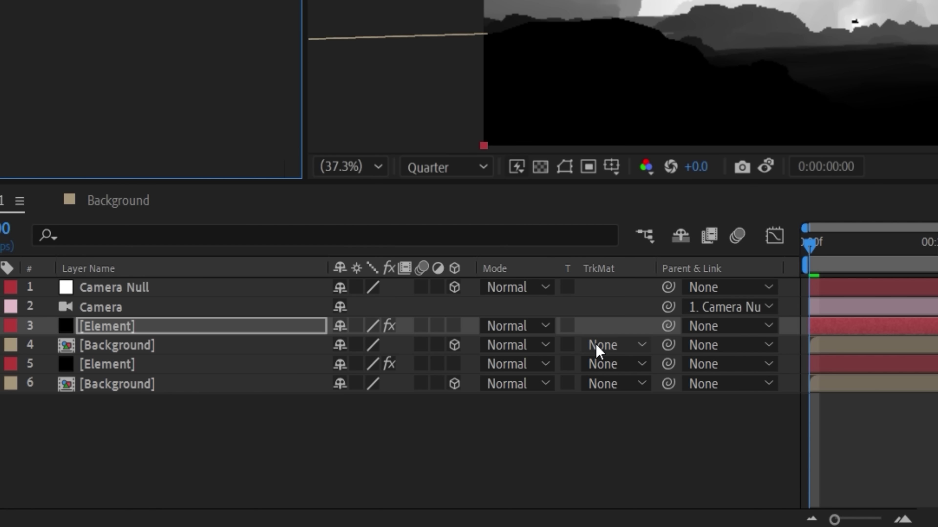
Give the upper Background layer a luma track matte from the Element matte layer and apply Fast Box Blur with Blur Radius 92
{"action": "left_click", "coordinate": [598, 351]}
{"action": "left_click", "coordinate": [626, 437]}
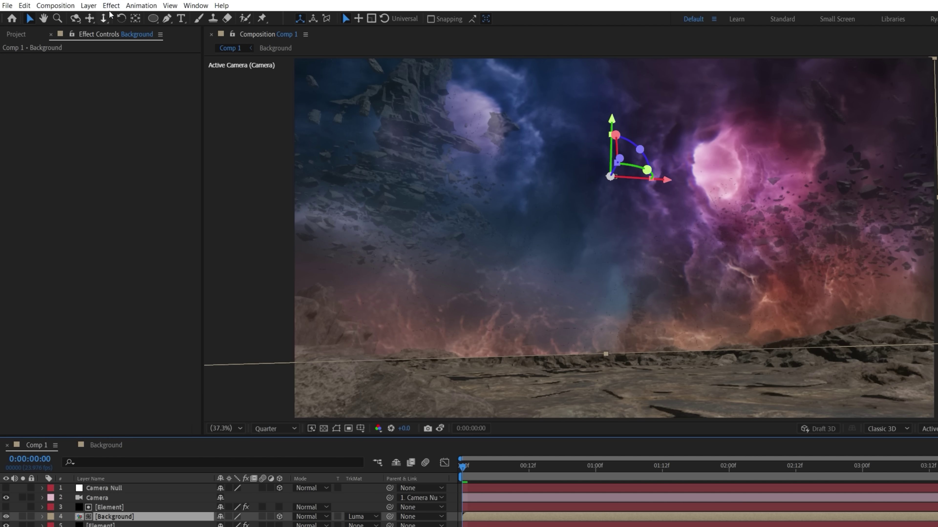
{"action": "left_click", "coordinate": [111, 5]}
{"action": "mouse_move", "coordinate": [162, 314]}
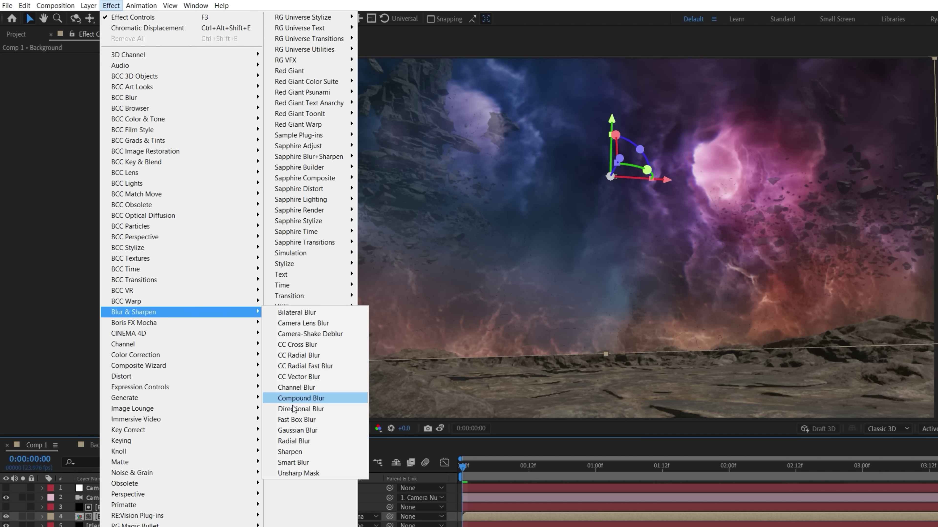
{"action": "left_click", "coordinate": [296, 419]}
Apply Curves below the blur on the upper Background layer and bend the RGB curve down to darken the fog
{"action": "left_click", "coordinate": [111, 5]}
{"action": "mouse_move", "coordinate": [148, 358]}
{"action": "left_click", "coordinate": [350, 453]}
{"action": "left_click_drag", "start_coordinate": [27, 285], "coordinate": [27, 272]}
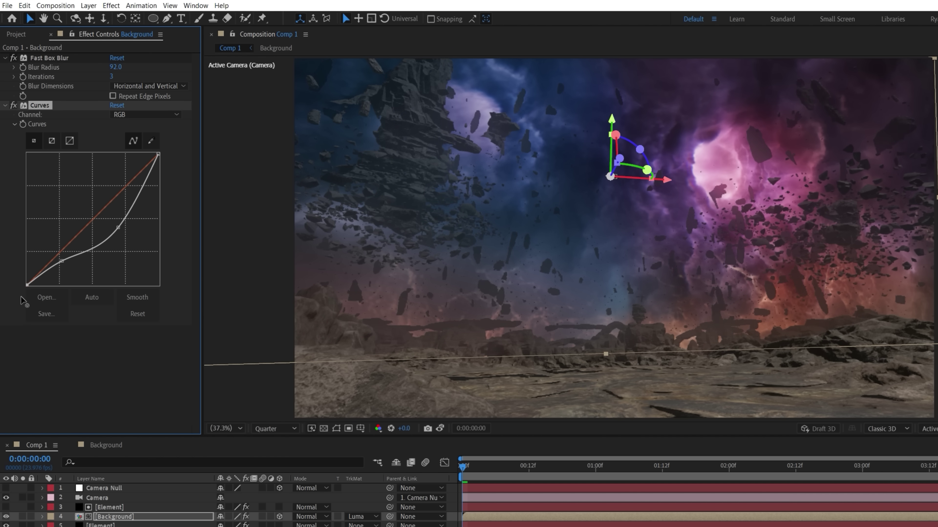
Duplicate Curves above Fast Box Blur, reset it and lift its upper tones slightly, and reduce the fog layer's opacity
{"action": "key", "text": "ctrl+d"}
{"action": "left_click_drag", "start_coordinate": [46, 212], "coordinate": [74, 54]}
{"action": "left_click", "coordinate": [116, 58]}
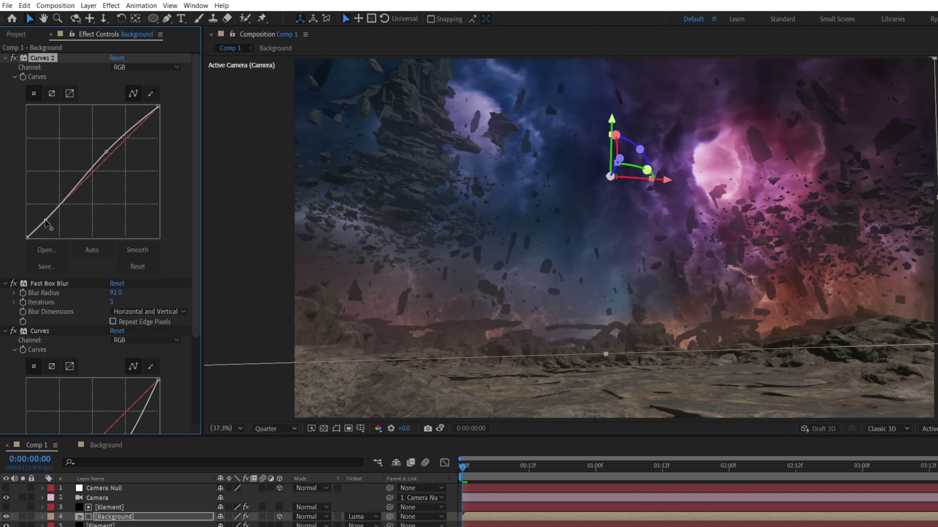
{"action": "key", "text": "t"}
{"action": "left_click_drag", "start_coordinate": [223, 526], "coordinate": [213, 524]}
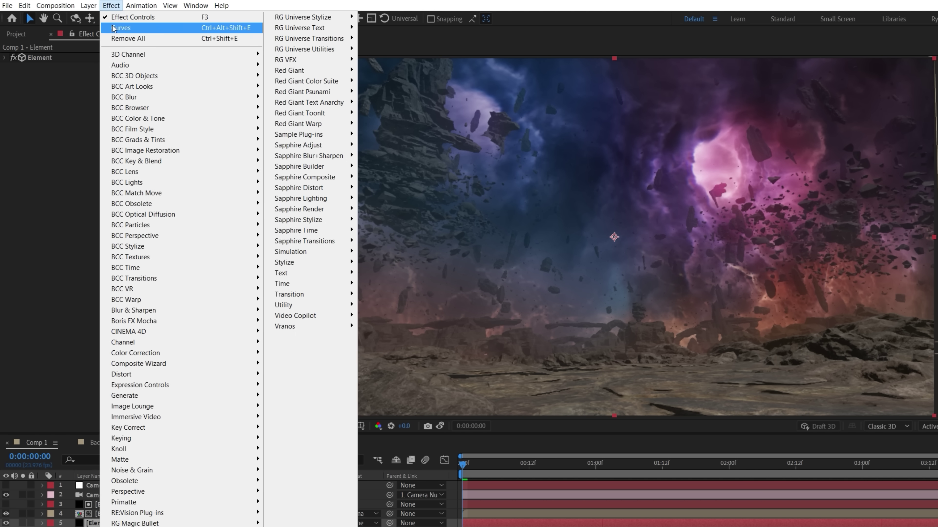
Apply Curves to the lower Element layer and pull the curve down to darken the rocks
{"action": "left_click", "coordinate": [140, 32]}
{"action": "left_click_drag", "start_coordinate": [105, 182], "coordinate": [127, 202]}
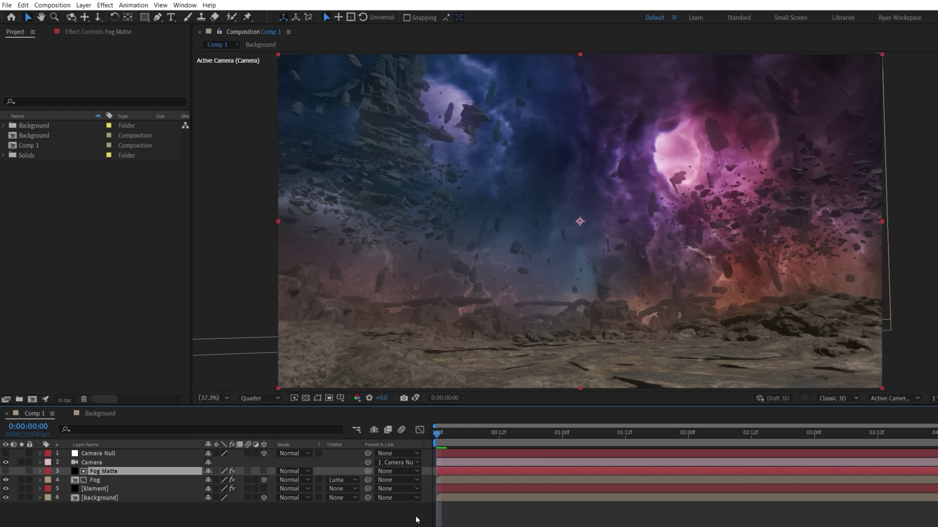
Add an orange point light to Comp 1 at 100% intensity with no falloff
{"action": "right_click", "coordinate": [417, 403]}
{"action": "mouse_move", "coordinate": [458, 413]}
{"action": "left_click", "coordinate": [561, 442]}
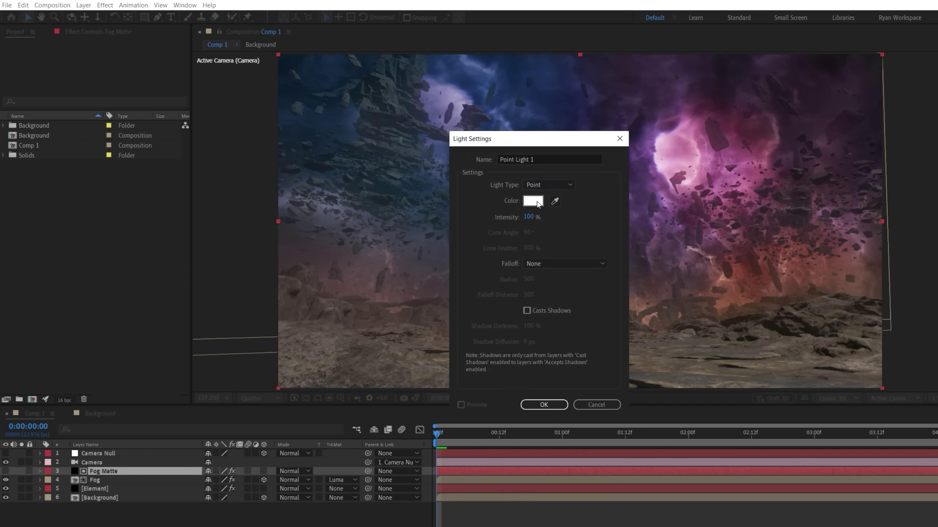
{"action": "left_click", "coordinate": [533, 200]}
{"action": "left_click", "coordinate": [328, 289]}
{"action": "left_click", "coordinate": [256, 171]}
{"action": "left_click", "coordinate": [413, 172]}
{"action": "left_click", "coordinate": [542, 404]}
Turn off Accepts Shadows and Accepts Lights in the bottom Background layer's material options
{"action": "left_click", "coordinate": [173, 506]}
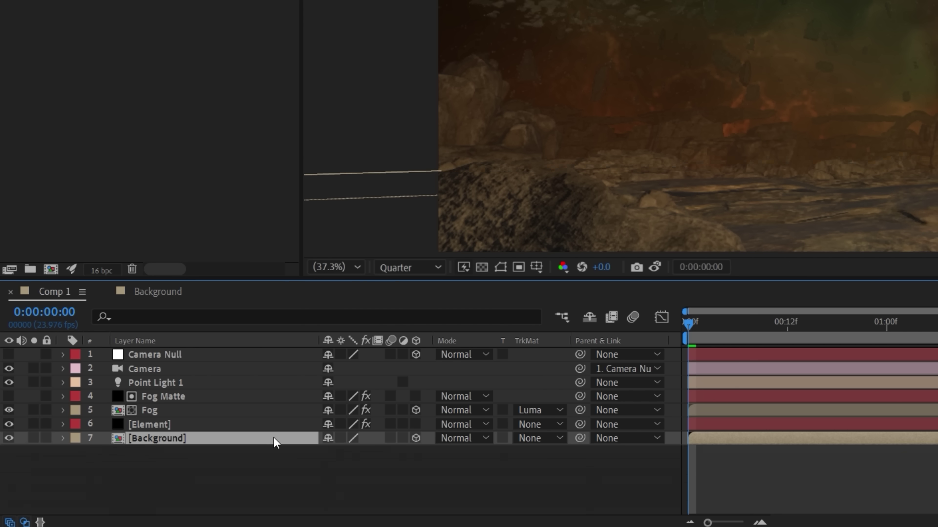
{"action": "key", "text": "a"}
{"action": "key", "text": "a"}
{"action": "scroll", "coordinate": [172, 506], "scroll_direction": "down", "scroll_amount": 4}
{"action": "left_click", "coordinate": [209, 499]}
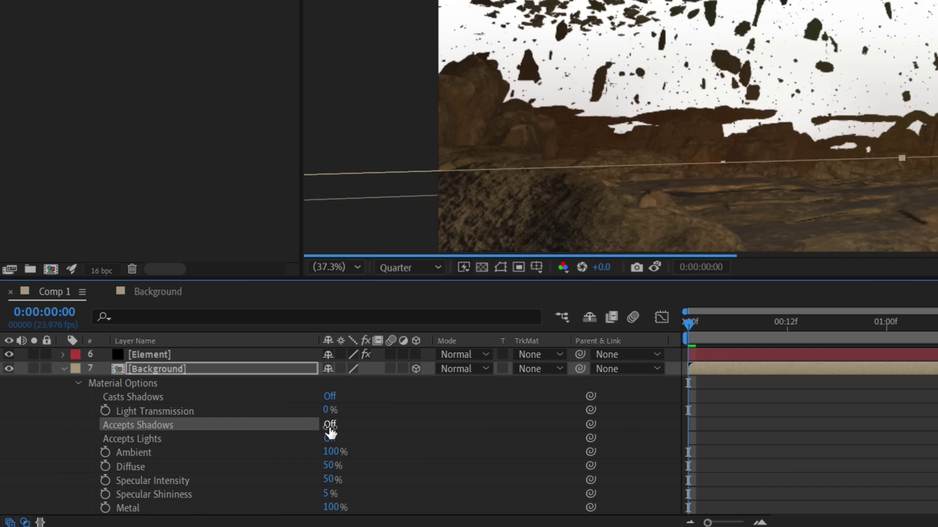
{"action": "left_click", "coordinate": [329, 439]}
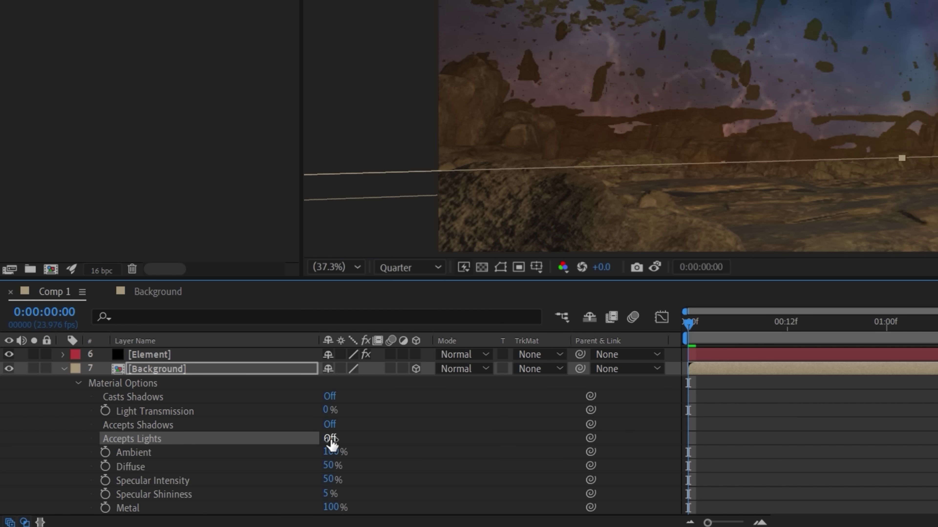
{"action": "key", "text": "p"}
{"action": "key", "text": "p"}
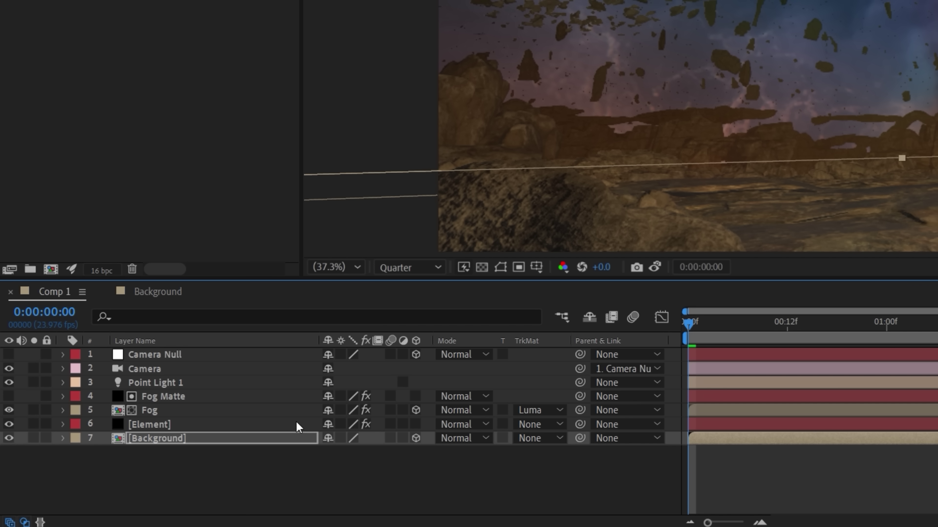
{"action": "left_click", "coordinate": [293, 406]}
Move the point light to the left and deeper into the rocky landscape
{"action": "left_click", "coordinate": [151, 383]}
{"action": "key", "text": "p"}
{"action": "left_click_drag", "start_coordinate": [354, 396], "coordinate": [338, 395]}
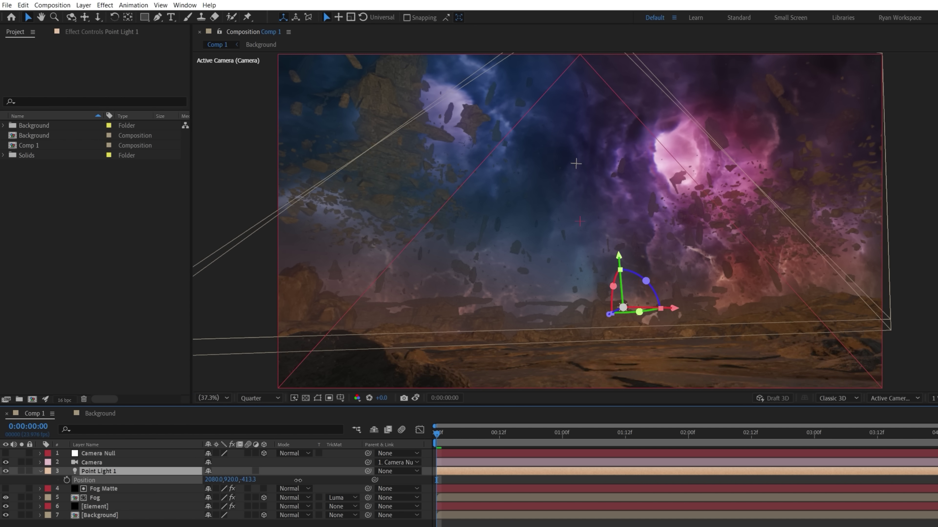
{"action": "left_click_drag", "start_coordinate": [214, 480], "coordinate": [89, 477]}
{"action": "left_click_drag", "start_coordinate": [244, 479], "coordinate": [303, 478]}
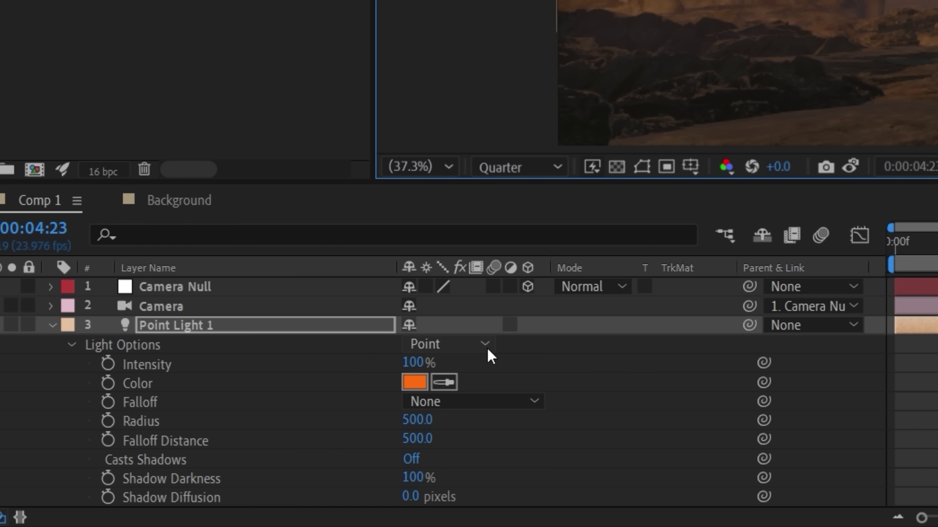
Change the orange light's type to Spot and aim its cone down at the terrain, with X Rotation 27° and Y Rotation 31°
{"action": "left_click", "coordinate": [476, 348]}
{"action": "left_click", "coordinate": [495, 389]}
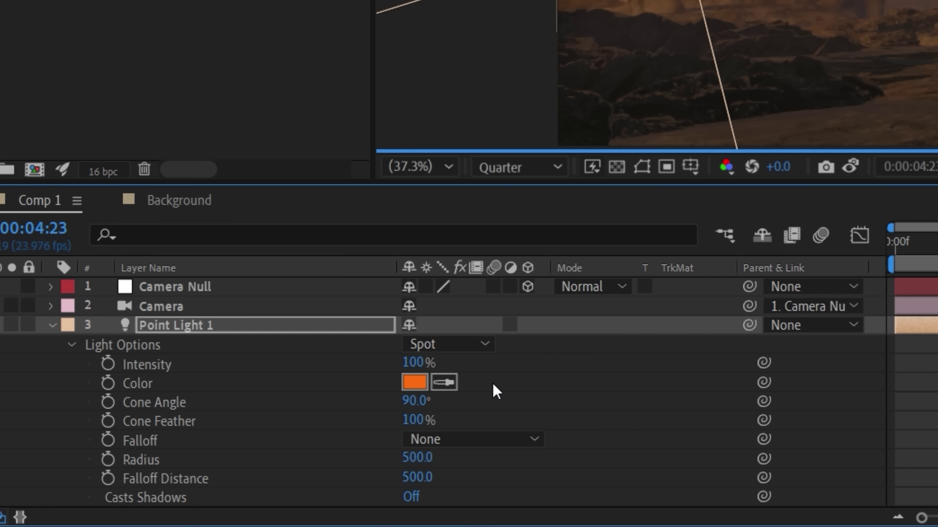
{"action": "key", "text": "r"}
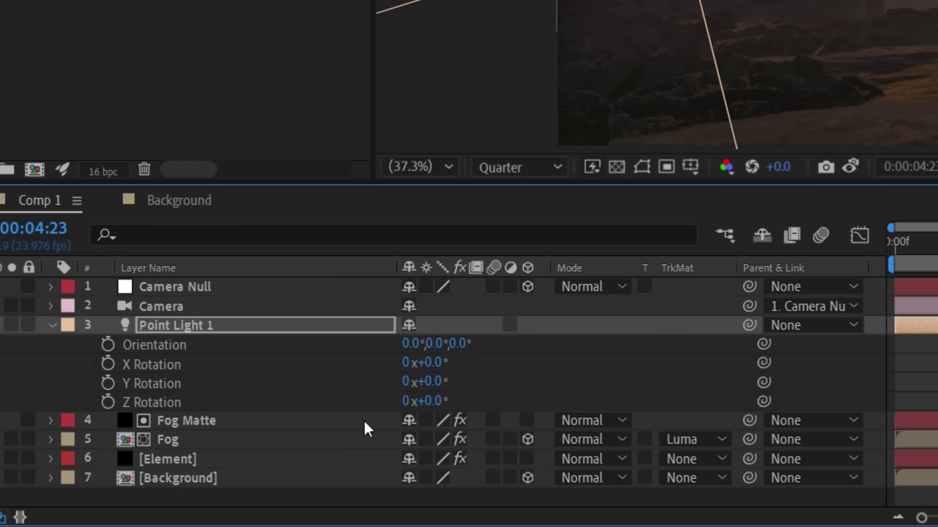
{"action": "left_click_drag", "start_coordinate": [437, 369], "coordinate": [458, 370]}
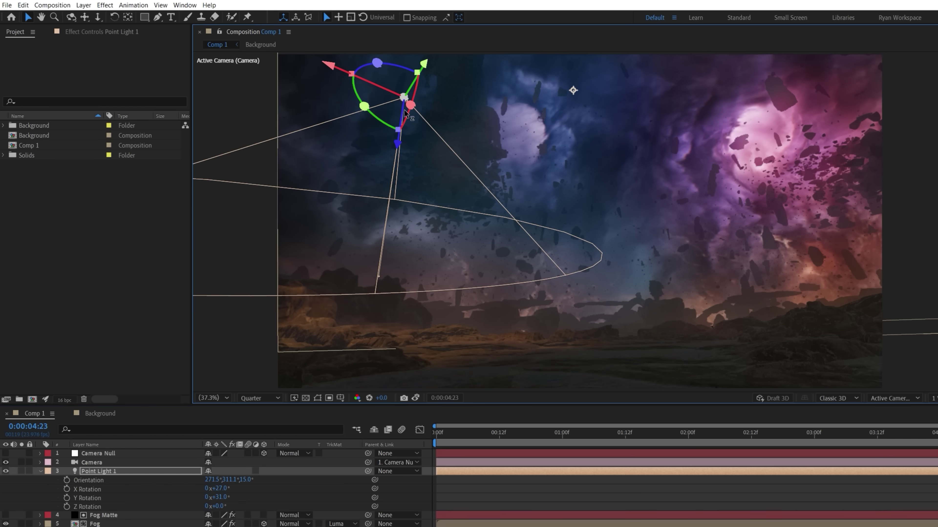
{"action": "left_click_drag", "start_coordinate": [405, 113], "coordinate": [420, 122]}
Set the spot light's Cone Angle to 110° and Cone Feather to 48%, and turn on Casts Shadows
{"action": "key", "text": "a"}
{"action": "key", "text": "a"}
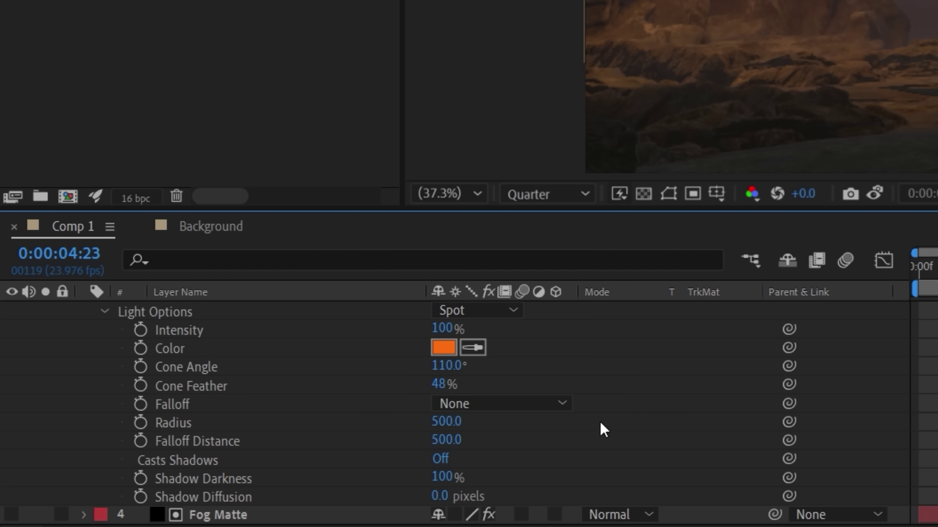
{"action": "left_click", "coordinate": [440, 458]}
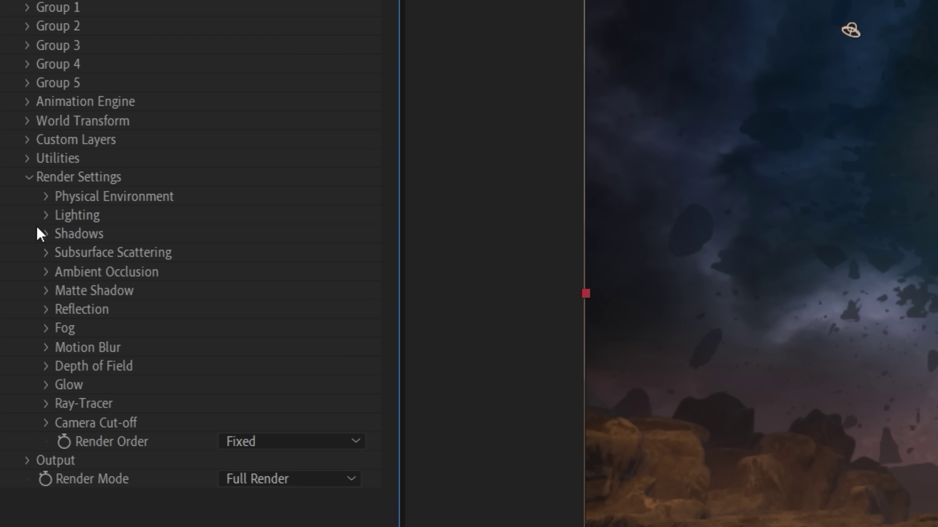
Open Element's shadow render settings and duplicate the spot light, repositioning the copies around the landscape to light more of the rocks
{"action": "left_click", "coordinate": [45, 234]}
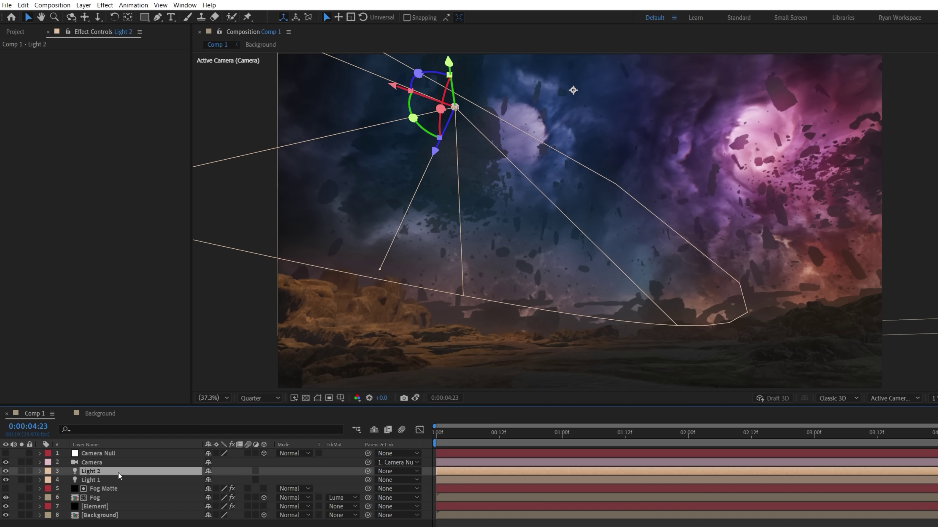
{"action": "key", "text": "p"}
{"action": "left_click", "coordinate": [191, 479]}
{"action": "left_click_drag", "start_coordinate": [355, 482], "coordinate": [522, 473]}
{"action": "left_click_drag", "start_coordinate": [253, 480], "coordinate": [225, 481]}
{"action": "left_click_drag", "start_coordinate": [232, 481], "coordinate": [280, 477]}
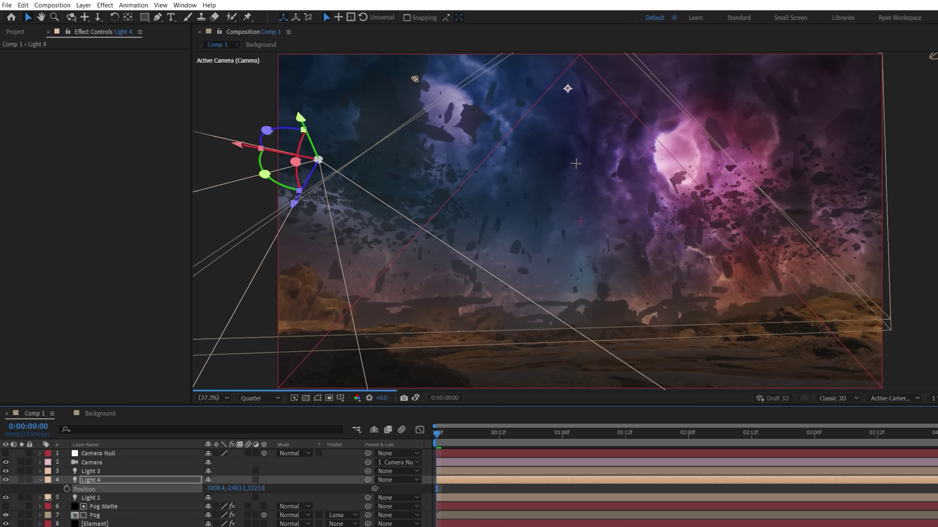
{"action": "mouse_move", "coordinate": [216, 507]}
{"action": "left_mouse_down"}
{"action": "mouse_move", "coordinate": [168, 510]}
{"action": "mouse_move", "coordinate": [199, 509]}
{"action": "left_mouse_up"}
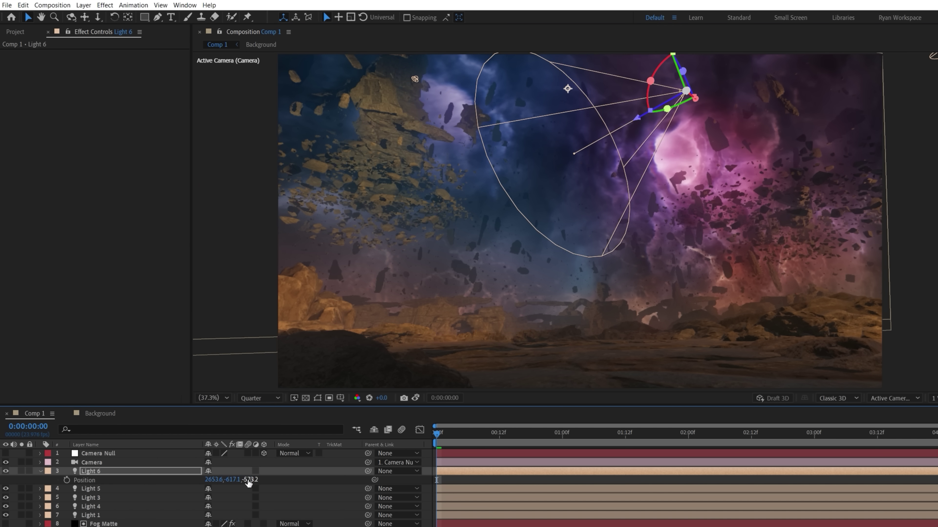
Set Light 6's Cone Angle to 22° and Cone Feather to 48%, and choose a new light color
{"action": "left_click", "coordinate": [218, 488]}
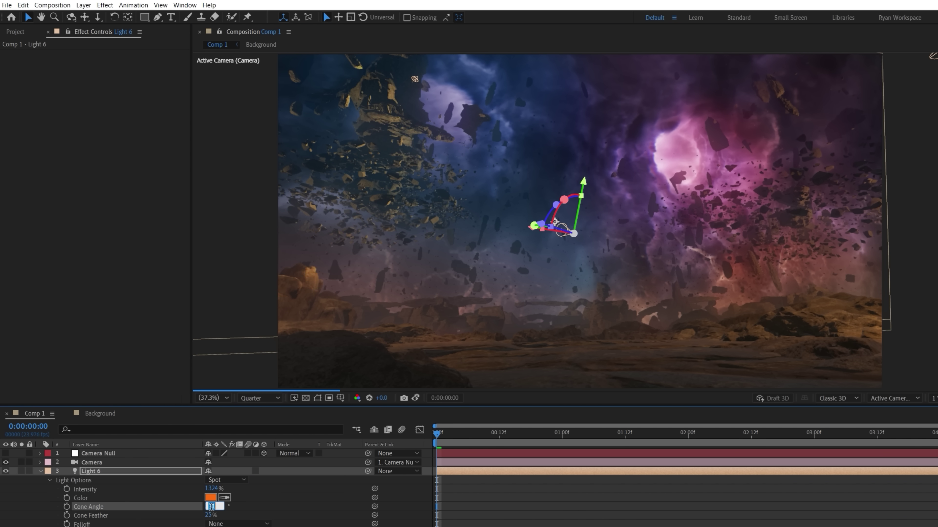
{"action": "left_click", "coordinate": [210, 498]}
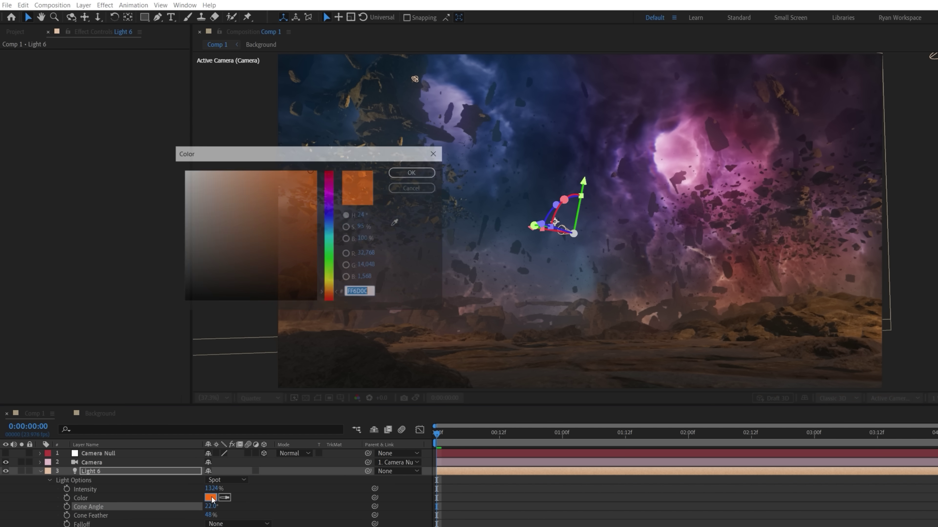
{"action": "key", "text": "Return"}
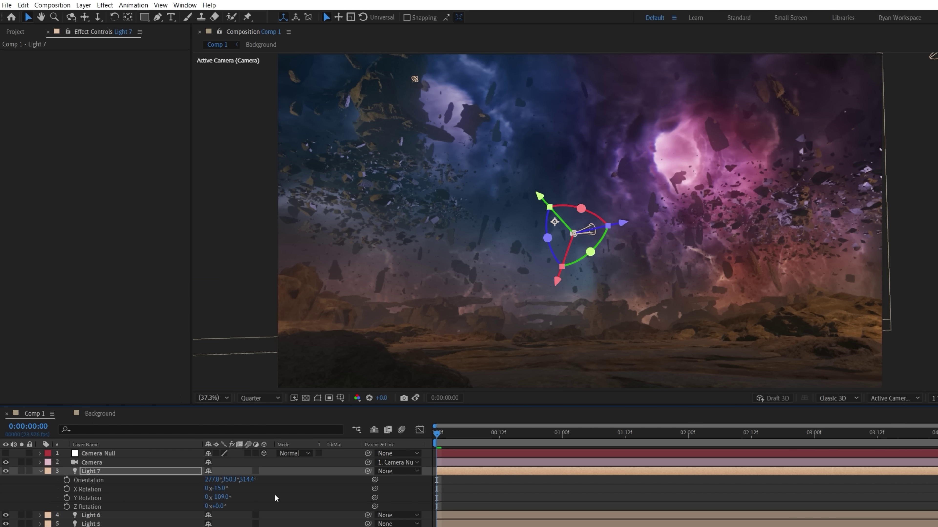
Apply Curves to the Element layer and reshape the curve to give the rocks a redder tone
{"action": "left_click", "coordinate": [103, 5]}
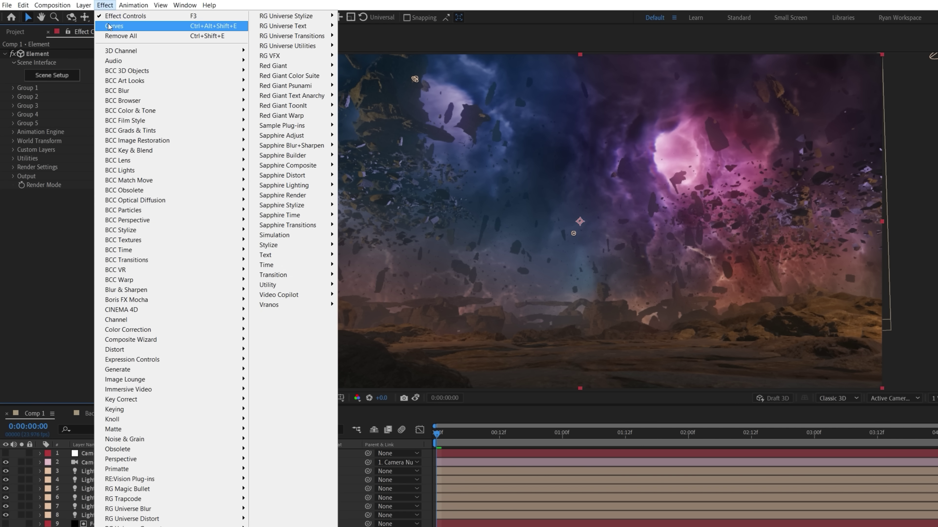
{"action": "left_click", "coordinate": [110, 27]}
{"action": "left_click_drag", "start_coordinate": [91, 314], "coordinate": [88, 294]}
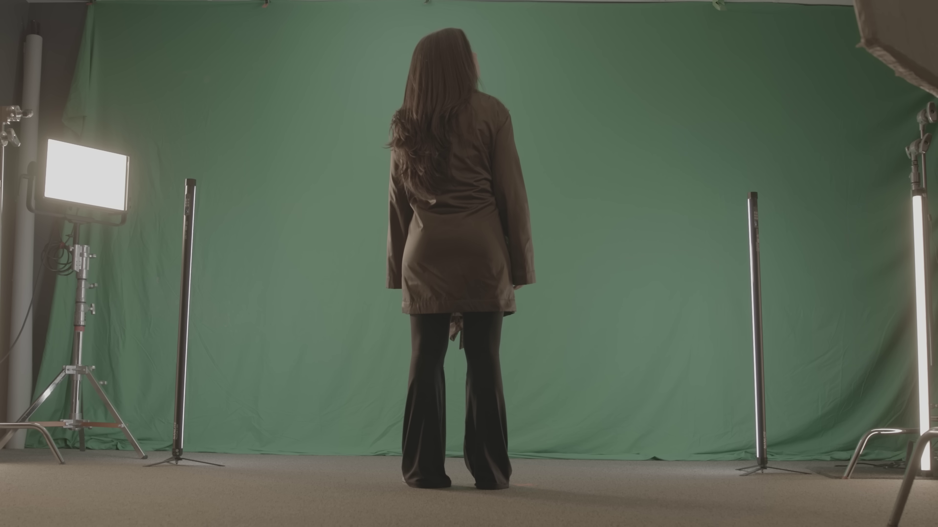
Add the green-screen footage above all other layers in Comp 1 and mask loosely around the woman
{"action": "left_click", "coordinate": [46, 165]}
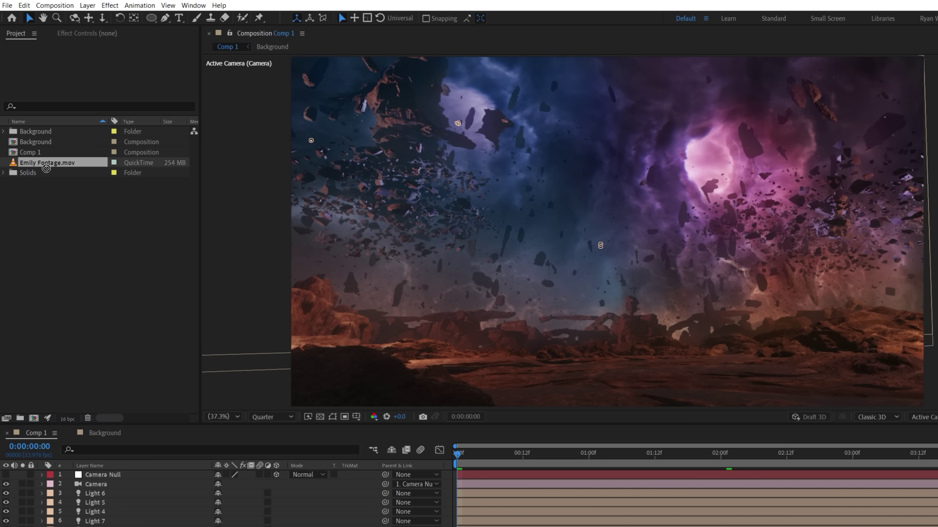
{"action": "left_click_drag", "start_coordinate": [124, 460], "coordinate": [124, 470]}
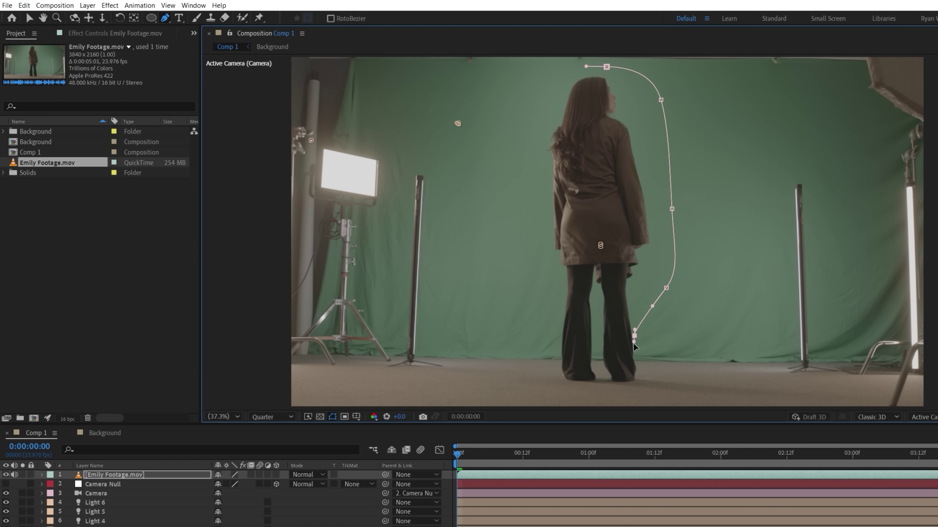
{"action": "scroll", "coordinate": [599, 275], "scroll_direction": "up", "scroll_amount": 3}
{"action": "left_click", "coordinate": [599, 273]}
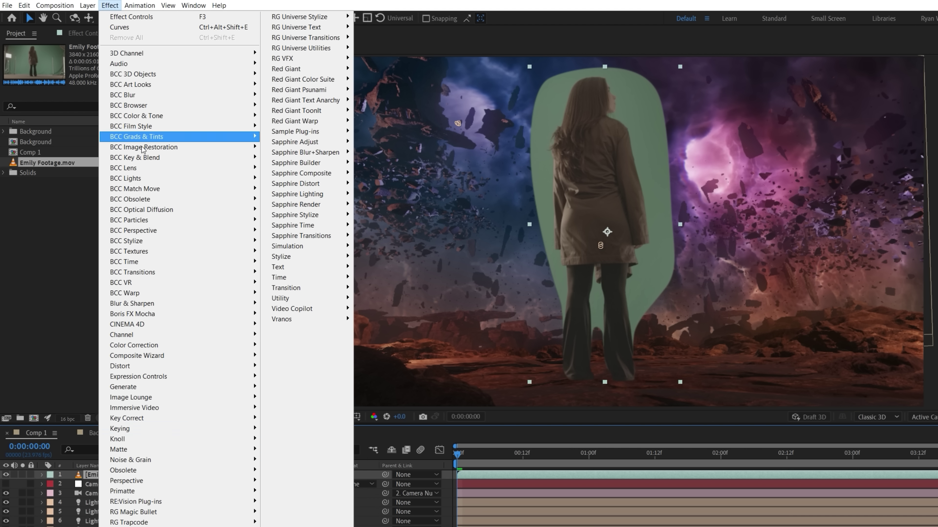
Key out the green around the woman with Keylight, using Screen Gain 108, Clip Black 25 and Clip White 72
{"action": "mouse_move", "coordinate": [173, 368]}
{"action": "left_click", "coordinate": [292, 509]}
{"action": "left_click", "coordinate": [545, 107]}
{"action": "left_click", "coordinate": [129, 180]}
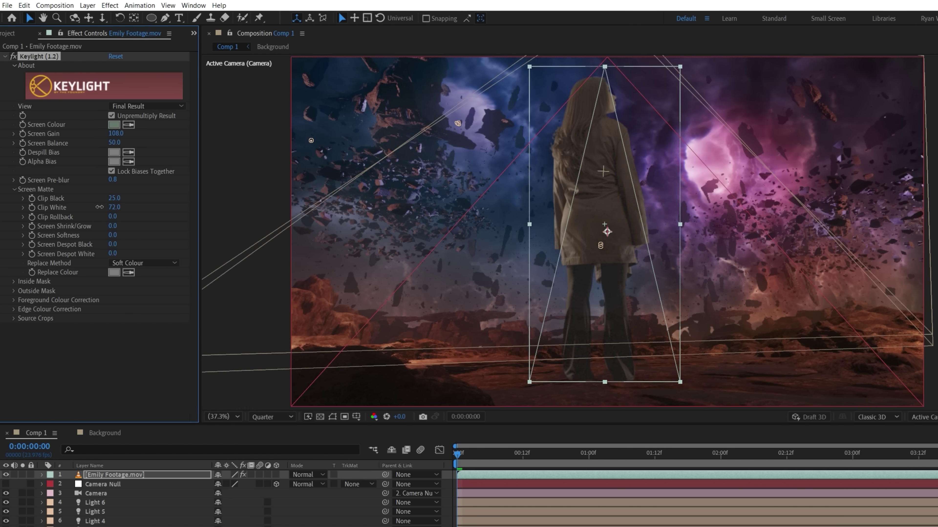
{"action": "left_click", "coordinate": [144, 263]}
Move the footage's anchor point to the woman's feet and make it a 3D layer with Accepts Lights off
{"action": "key", "text": "y"}
{"action": "left_click_drag", "start_coordinate": [607, 232], "coordinate": [602, 380]}
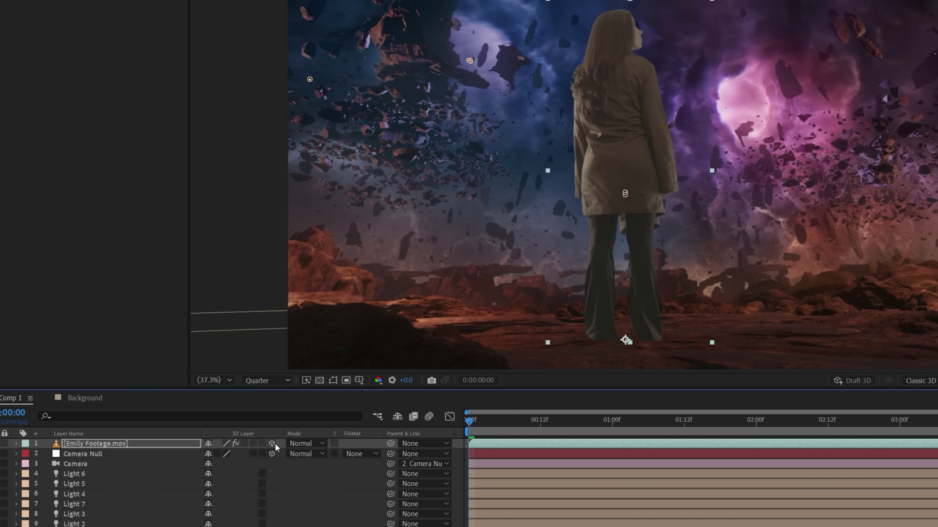
{"action": "key", "text": "a"}
{"action": "key", "text": "a"}
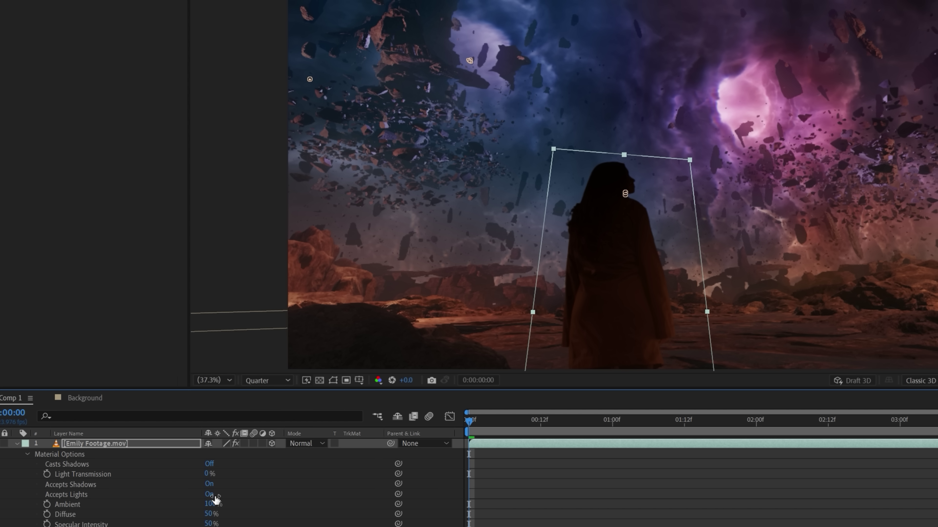
Reposition and scale the woman down to stand small on the rocky ground, and apply Curves to her layer
{"action": "key", "text": "p"}
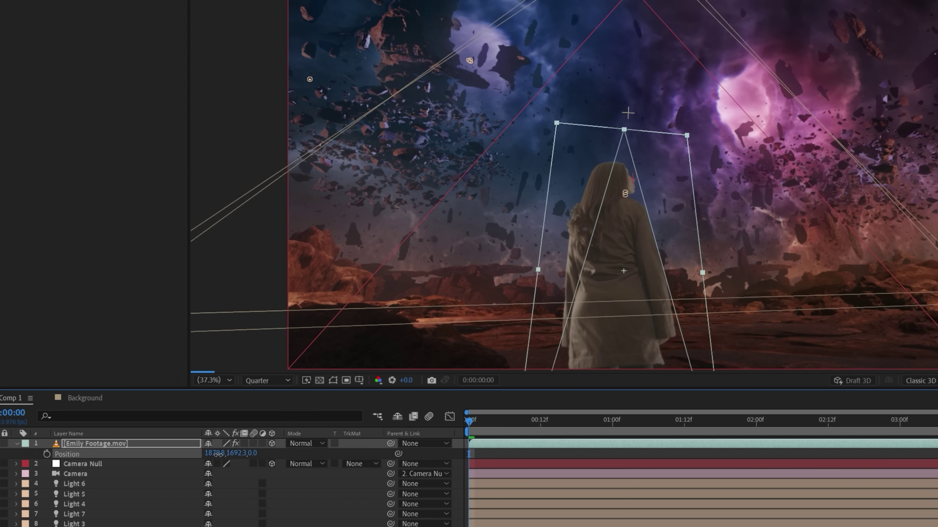
{"action": "left_click_drag", "start_coordinate": [623, 295], "coordinate": [626, 327]}
{"action": "key", "text": "s"}
{"action": "left_click_drag", "start_coordinate": [227, 453], "coordinate": [219, 455]}
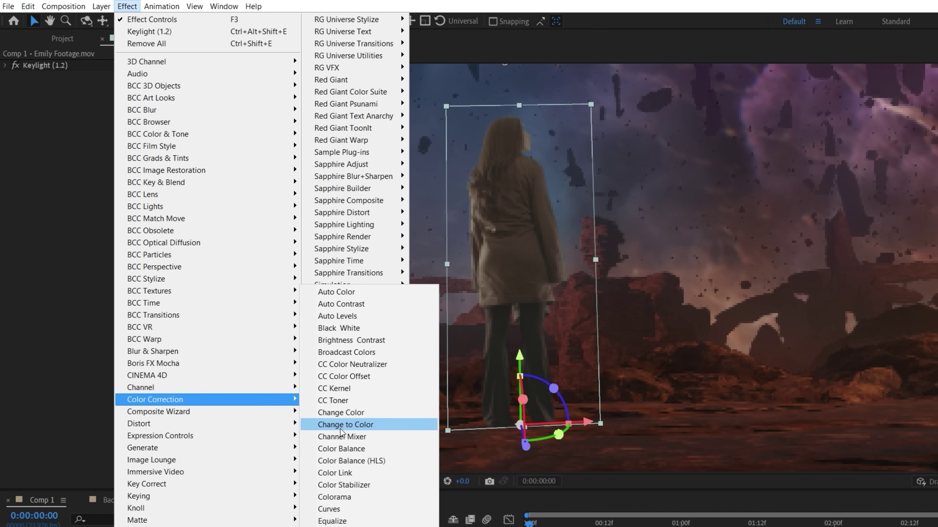
{"action": "left_click", "coordinate": [332, 509]}
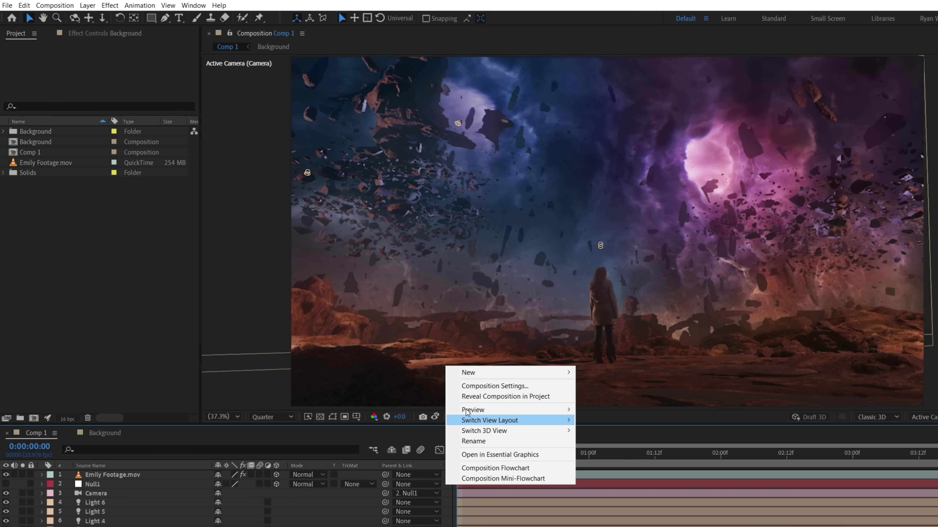
Create an adjustment layer named Glow above the footage and apply the Optical Glow effect to it
{"action": "mouse_move", "coordinate": [481, 312]}
{"action": "left_click", "coordinate": [605, 449]}
{"action": "left_click", "coordinate": [109, 5]}
{"action": "mouse_move", "coordinate": [282, 58]}
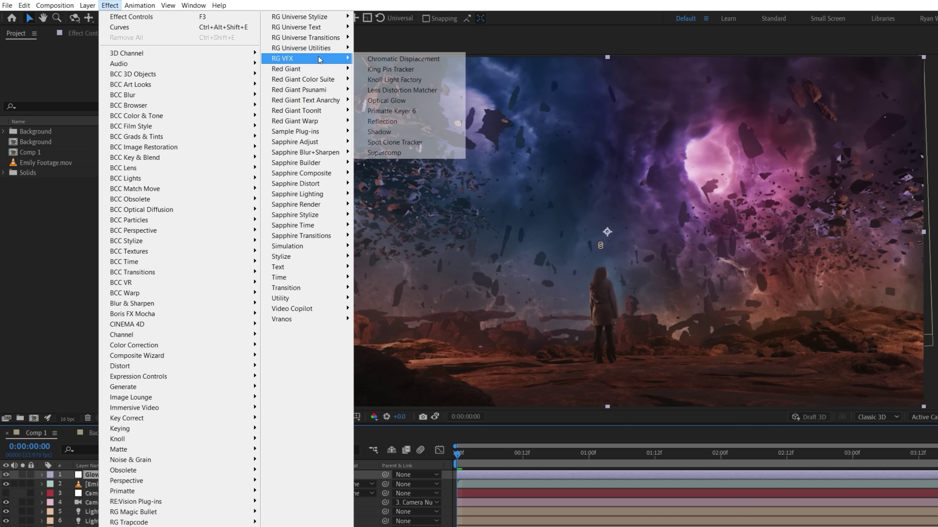
{"action": "left_click", "coordinate": [384, 90]}
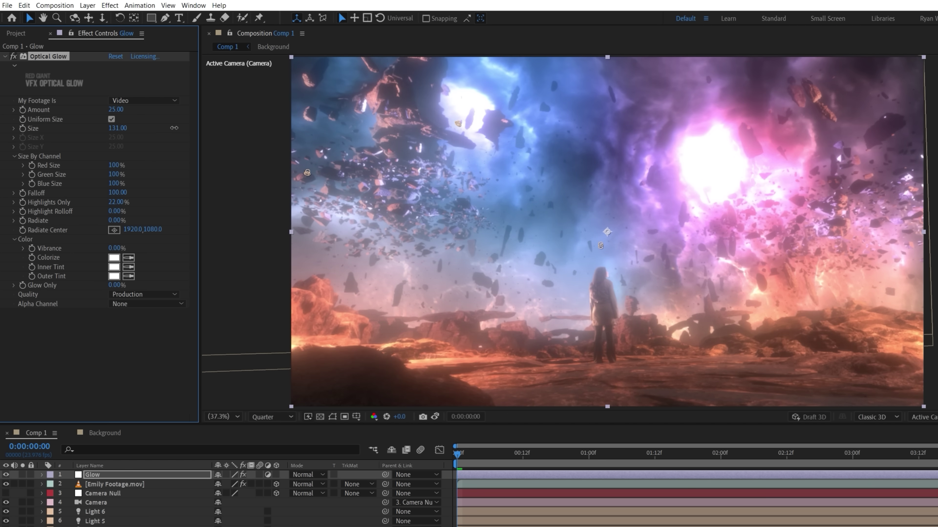
Set the Glow layer's Optical Glow to Size 131, Falloff 101, Highlights Only 62%, Highlight Rolloff 64% and Vibrance 28%
{"action": "left_click_drag", "start_coordinate": [125, 193], "coordinate": [131, 193]}
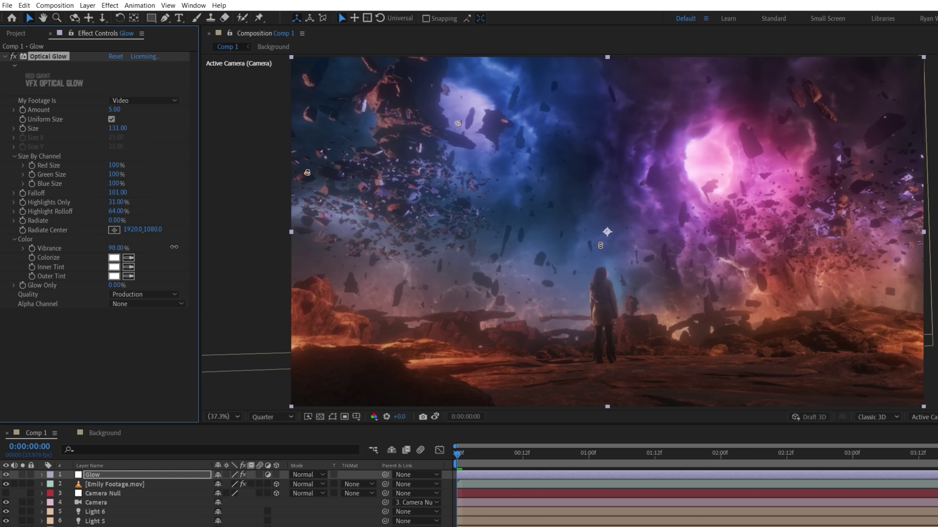
{"action": "left_click_drag", "start_coordinate": [111, 202], "coordinate": [118, 202]}
{"action": "key", "text": "Return"}
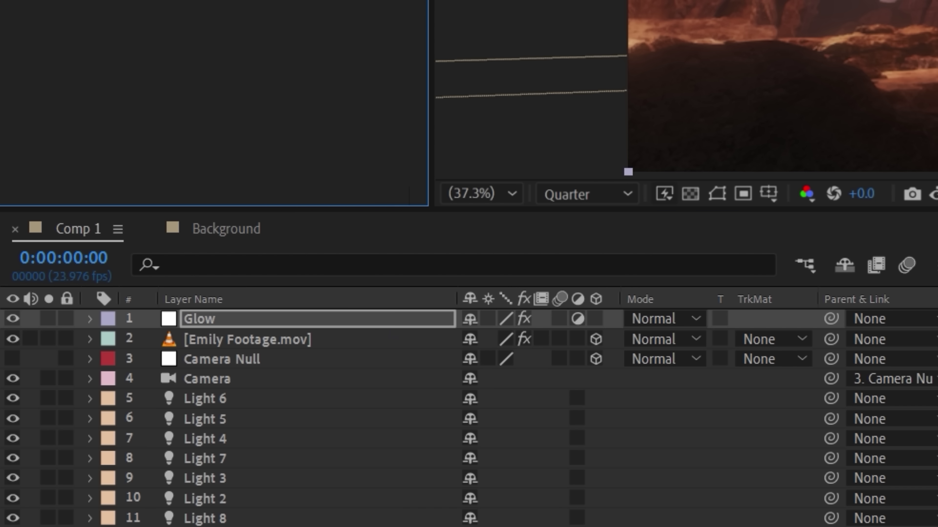
Duplicate the Glow layer and set the copy's Optical Glow to Amount 12, Size 25, Highlight Rolloff 77% and a pink Colorize tint
{"action": "key", "text": "ctrl+d"}
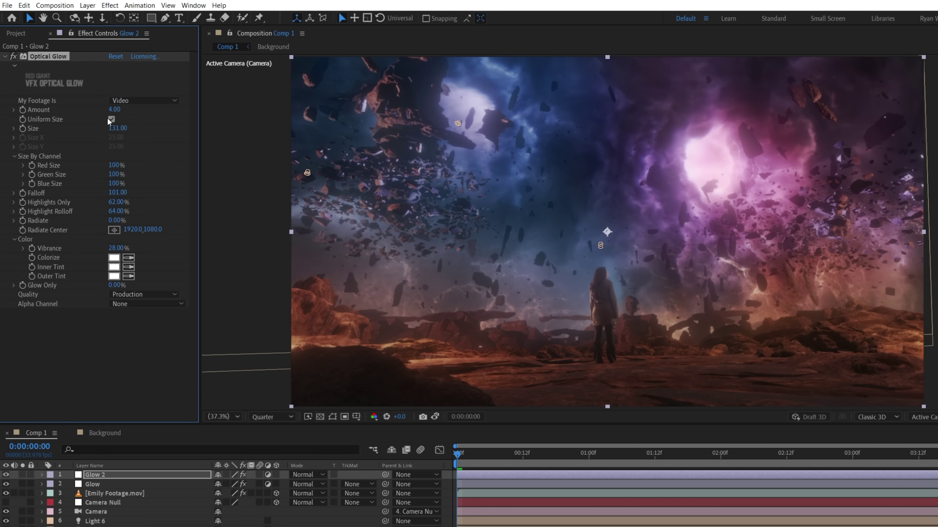
{"action": "left_click_drag", "start_coordinate": [114, 109], "coordinate": [127, 109]}
{"action": "left_click_drag", "start_coordinate": [115, 211], "coordinate": [129, 211]}
{"action": "left_click_drag", "start_coordinate": [115, 128], "coordinate": [57, 127]}
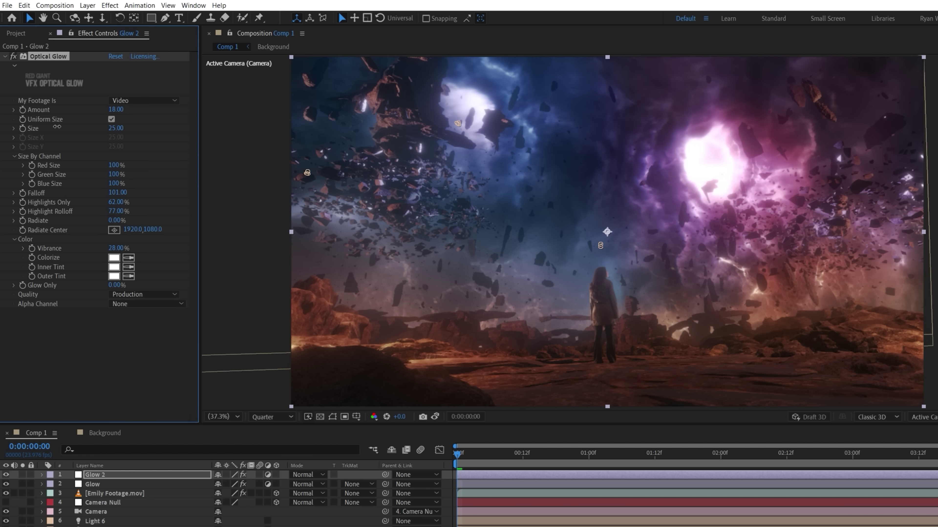
{"action": "left_click", "coordinate": [114, 258]}
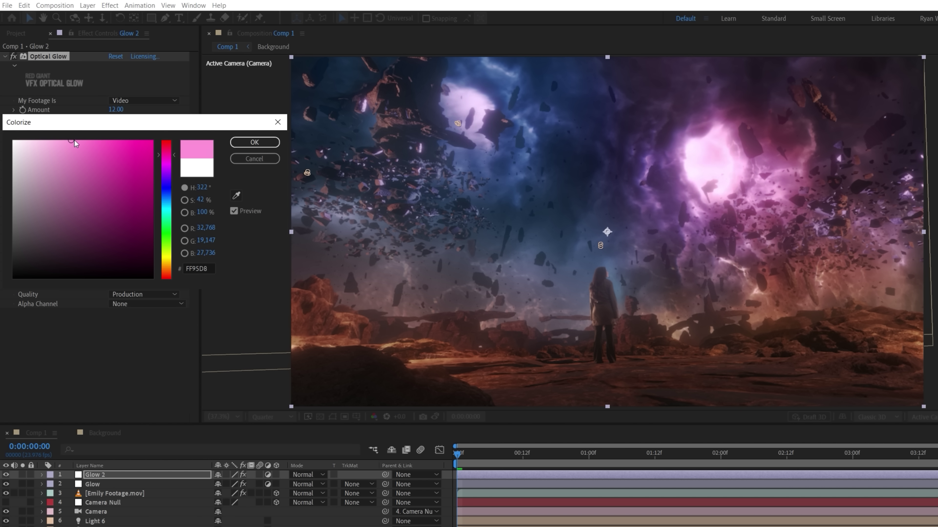
{"action": "key", "text": "Return"}
Add a second Optical Glow to Glow 2 with Radiate 100%, Size 40, Falloff 94, Highlights Only 83% and Highlight Rolloff 63%
{"action": "left_click", "coordinate": [4, 56]}
{"action": "key", "text": "ctrl+v"}
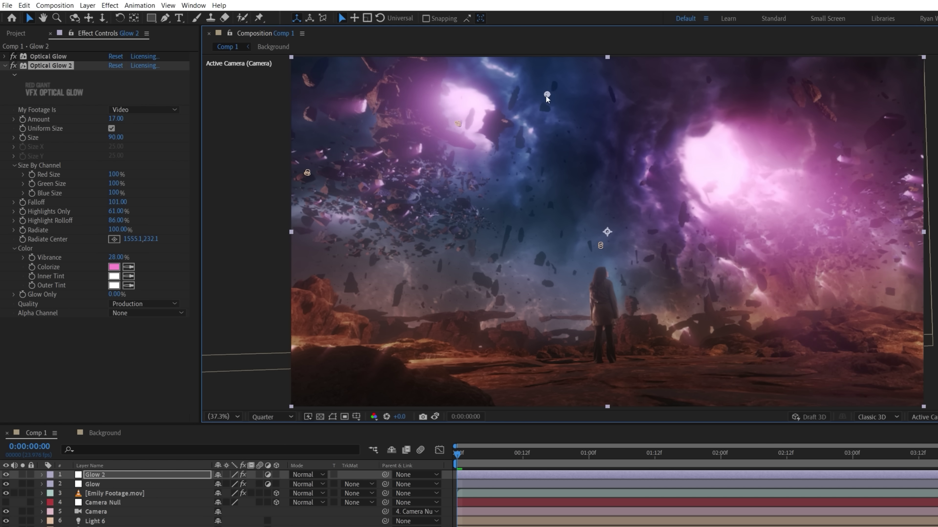
{"action": "left_click_drag", "start_coordinate": [113, 137], "coordinate": [116, 137]}
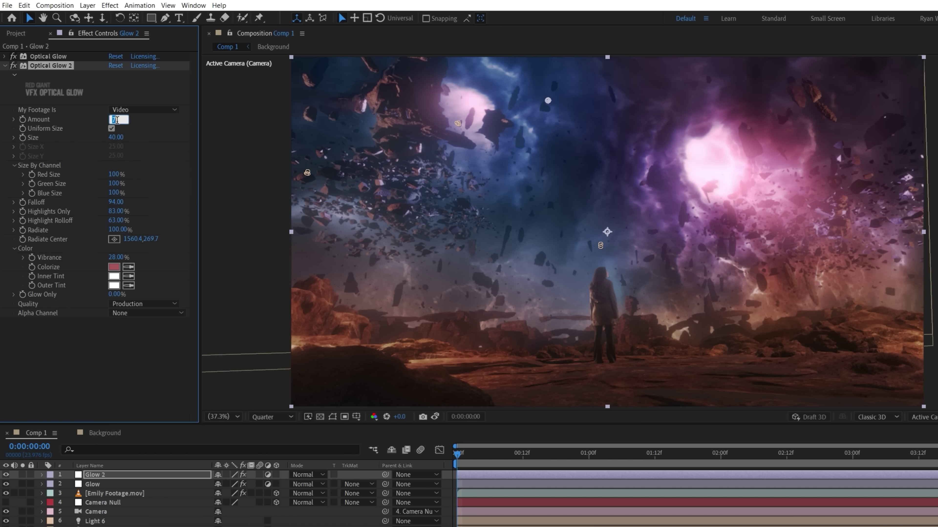
{"action": "left_click_drag", "start_coordinate": [122, 230], "coordinate": [127, 229]}
{"action": "left_click", "coordinate": [119, 212]}
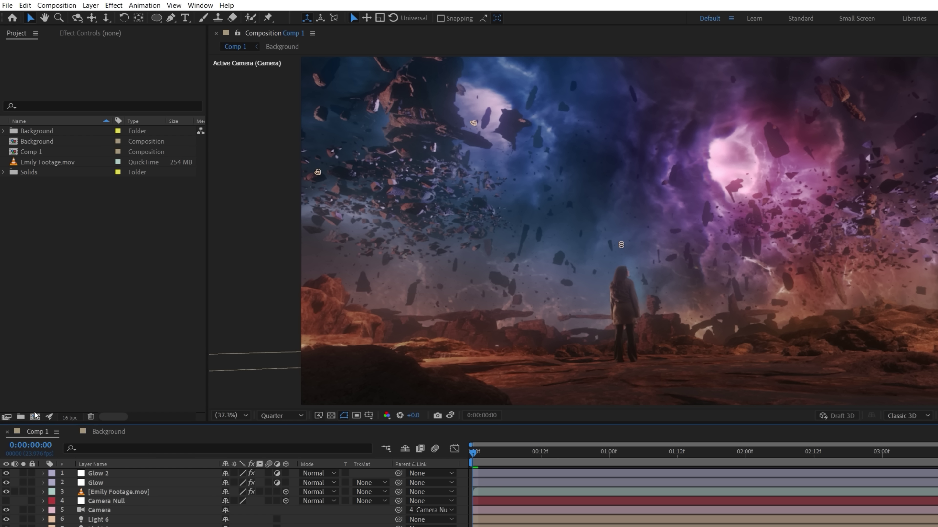
Create a new composition named Strand 1, 3840 px wide and 1400 px high
{"action": "key", "text": "ctrl+n"}
{"action": "type", "text": "Str"}
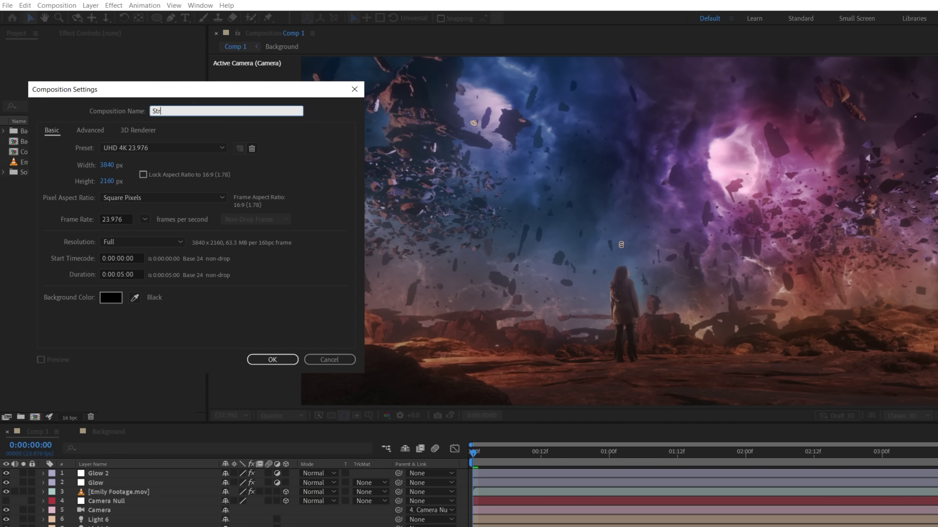
{"action": "type", "text": "1400"}
{"action": "key", "text": "Return"}
Add a new solid named Mir to Strand 1 and apply the Trapcode Mir 3 effect to it
{"action": "right_click", "coordinate": [220, 376]}
{"action": "mouse_move", "coordinate": [333, 379]}
{"action": "left_click", "coordinate": [389, 407]}
{"action": "type", "text": "Mir"}
{"action": "key", "text": "Return"}
{"action": "left_click", "coordinate": [112, 6]}
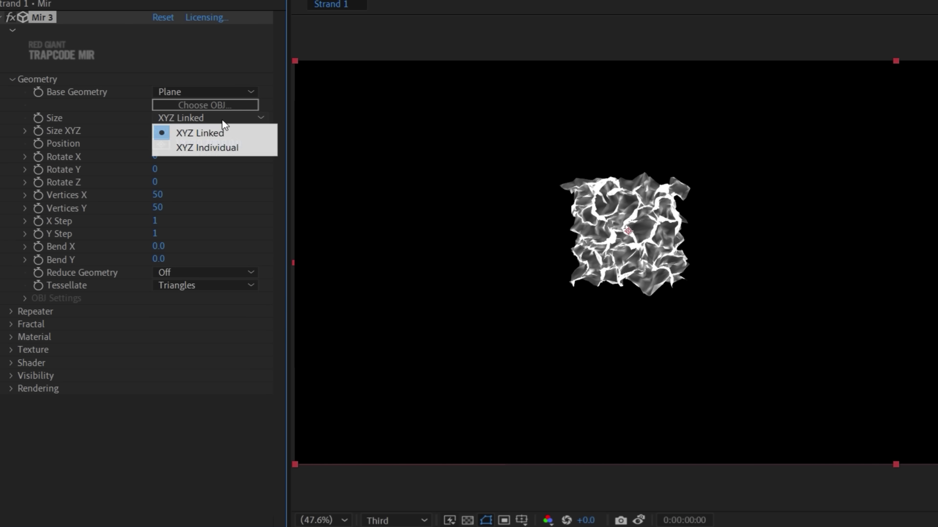
Set Mir's geometry Size to XYZ Individual and reshape the plane into a thin, dense strand spanning the frame's width
{"action": "left_click", "coordinate": [207, 147]}
{"action": "left_click_drag", "start_coordinate": [162, 130], "coordinate": [144, 146]}
{"action": "left_click_drag", "start_coordinate": [236, 169], "coordinate": [349, 166]}
{"action": "key", "text": "Tab"}
{"action": "type", "text": "450"}
{"action": "key", "text": "Return"}
{"action": "left_click_drag", "start_coordinate": [158, 272], "coordinate": [136, 276]}
{"action": "left_click", "coordinate": [11, 80]}
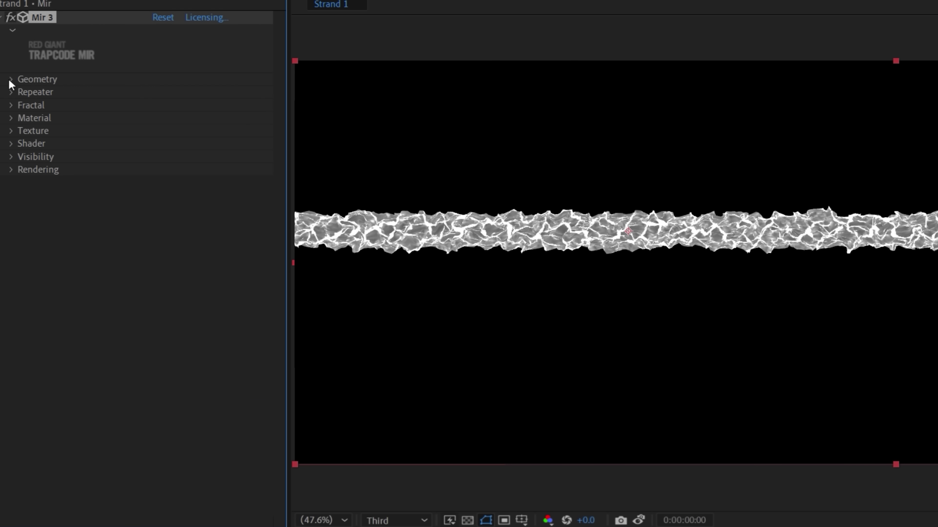
Set Mir's Fractal Type to Multi, with Amplitude 30 and Frequency 533
{"action": "left_click", "coordinate": [12, 105]}
{"action": "left_click", "coordinate": [213, 121]}
{"action": "left_click", "coordinate": [202, 146]}
{"action": "left_click_drag", "start_coordinate": [161, 130], "coordinate": [138, 130]}
{"action": "left_click_drag", "start_coordinate": [164, 169], "coordinate": [143, 169]}
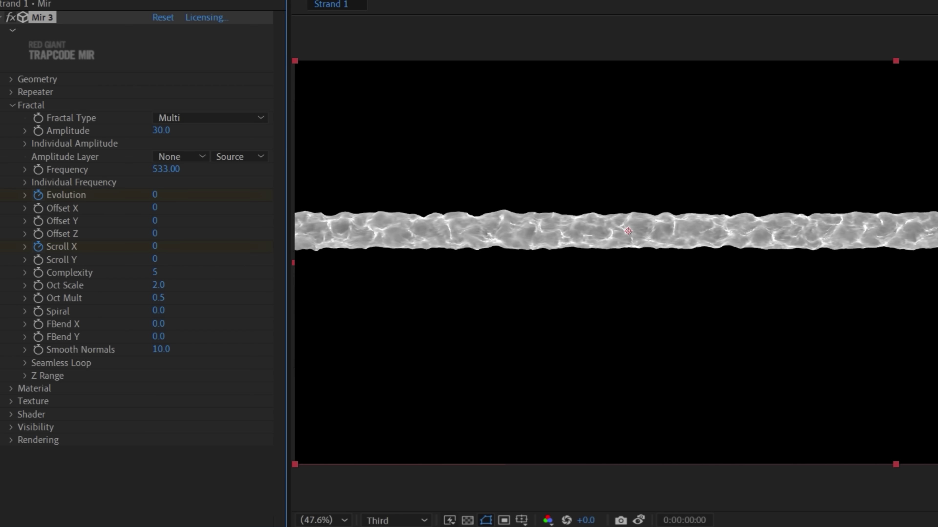
Animate Mir's fractal Evolution and Scroll X, and set the shader's Density Effect to 0 and Normal Effect to 100
{"action": "left_click_drag", "start_coordinate": [157, 197], "coordinate": [283, 189]}
{"action": "left_click_drag", "start_coordinate": [155, 246], "coordinate": [239, 246]}
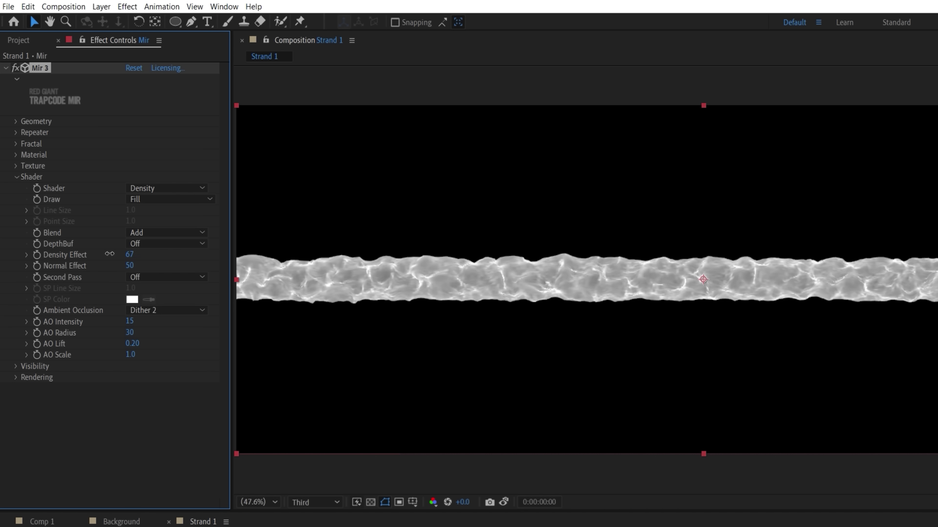
{"action": "left_click_drag", "start_coordinate": [115, 254], "coordinate": [50, 255]}
{"action": "left_click_drag", "start_coordinate": [129, 266], "coordinate": [195, 267]}
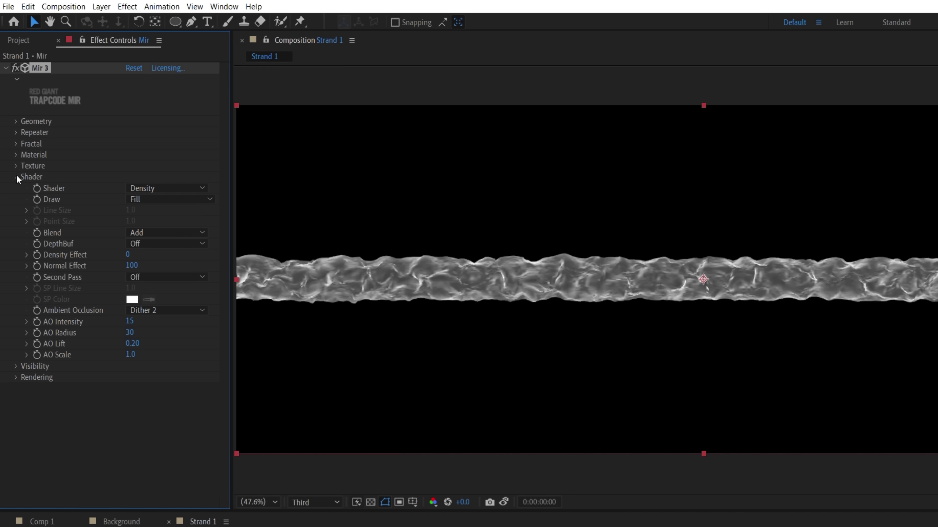
Apply Turbulent Displace to the Mir layer with Complexity 6, Amount 10 and Size 250
{"action": "left_click", "coordinate": [127, 7]}
{"action": "mouse_move", "coordinate": [238, 442]}
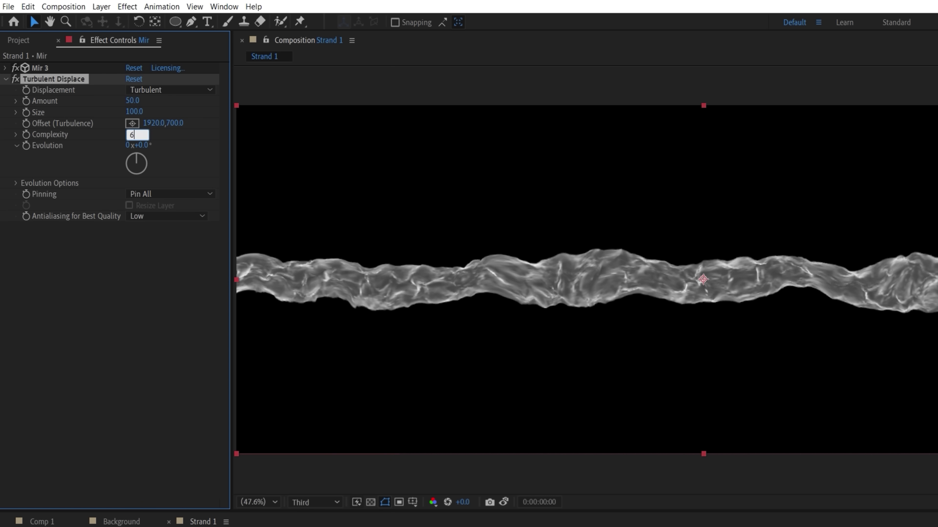
{"action": "key", "text": "Return"}
{"action": "mouse_move", "coordinate": [132, 101]}
{"action": "left_mouse_down"}
{"action": "mouse_move", "coordinate": [122, 101]}
{"action": "mouse_move", "coordinate": [143, 113]}
{"action": "left_mouse_up"}
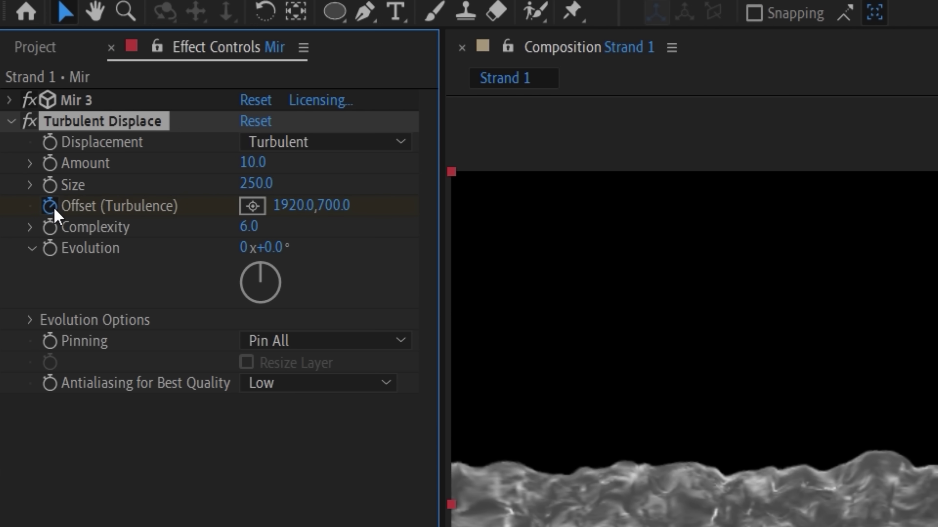
Animate Turbulent Displace's Offset (Turbulence) horizontally and its Evolution over the length of the Strand 1 composition
{"action": "left_click_drag", "start_coordinate": [313, 211], "coordinate": [840, 195]}
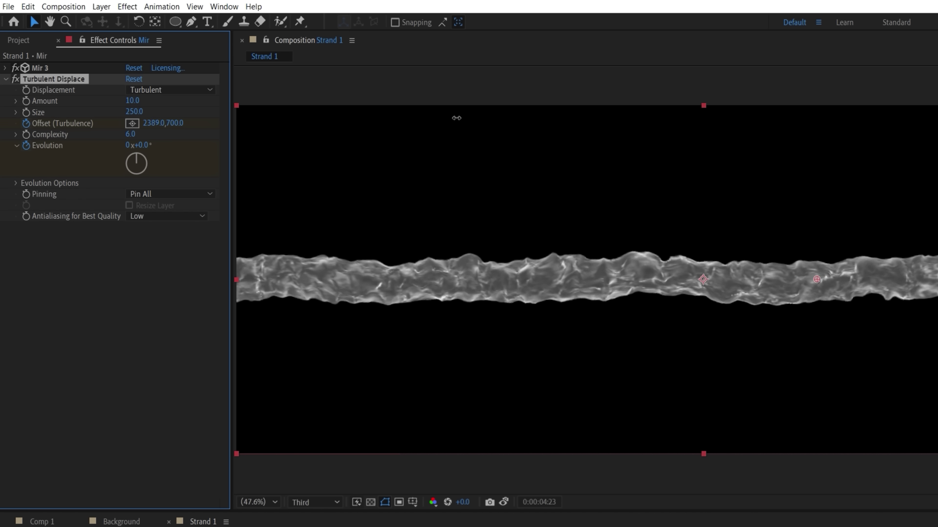
{"action": "left_click_drag", "start_coordinate": [275, 268], "coordinate": [261, 306]}
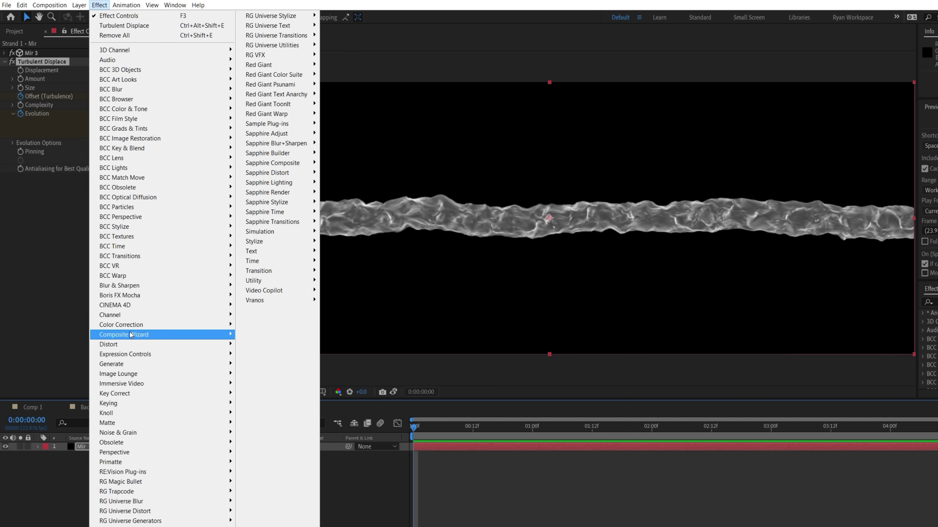
Apply Liquify to the Mir layer and warp the strand's shape for the Strand 2 variation
{"action": "left_click", "coordinate": [260, 394]}
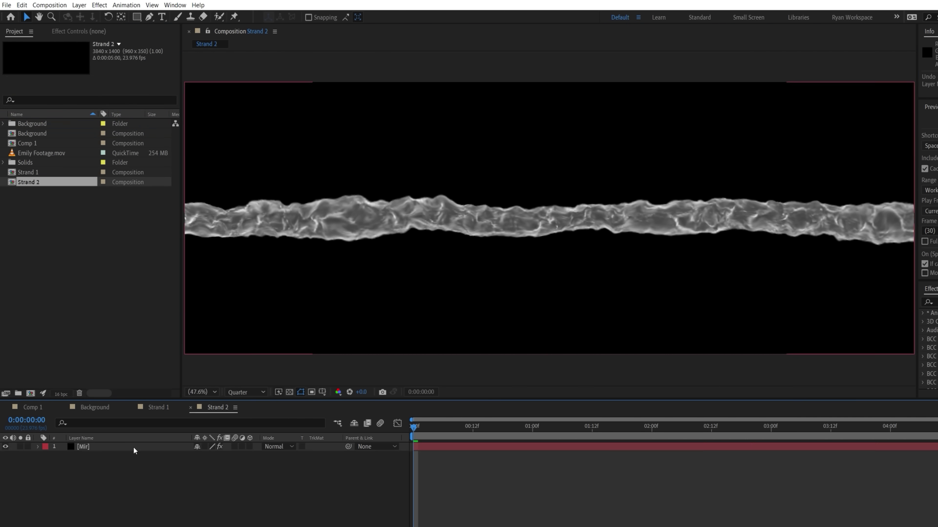
{"action": "left_click_drag", "start_coordinate": [139, 153], "coordinate": [140, 152]}
{"action": "left_click_drag", "start_coordinate": [100, 181], "coordinate": [191, 189]}
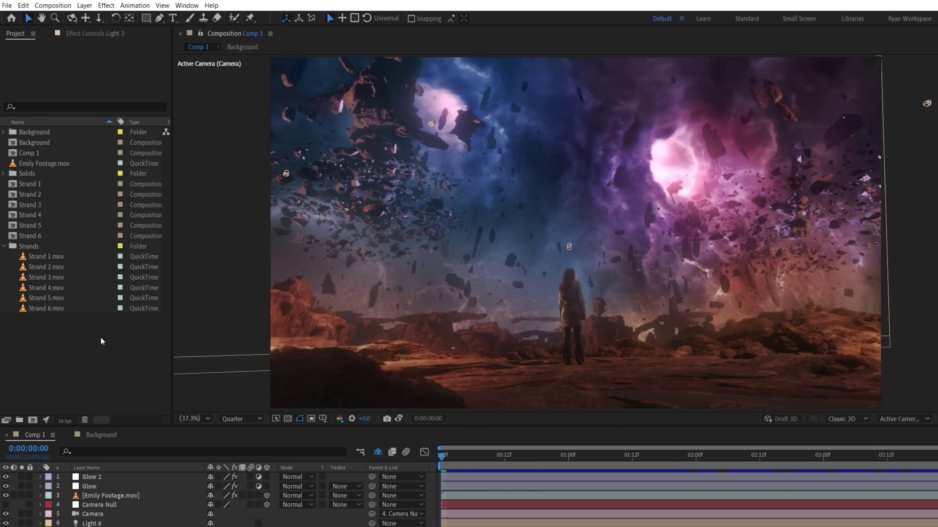
Add Strand 1.mov to Comp 1 as the uppermost layer and set its blending mode to Screen
{"action": "left_click", "coordinate": [47, 256]}
{"action": "left_click_drag", "start_coordinate": [47, 256], "coordinate": [546, 236]}
{"action": "left_click", "coordinate": [297, 477]}
{"action": "left_click", "coordinate": [313, 179]}
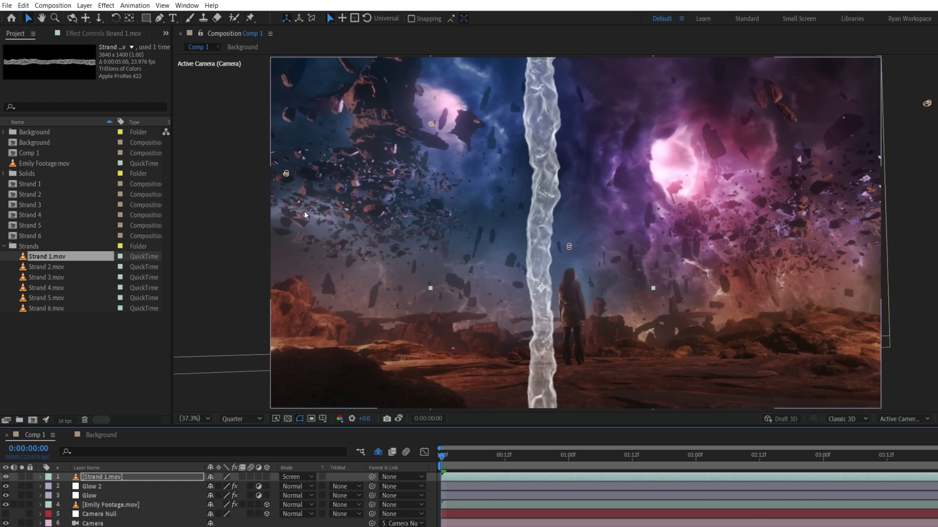
Make the Strand 1.mov layer 3D and adjust its anchor point and position to place it in the scene
{"action": "left_click", "coordinate": [266, 477]}
{"action": "key", "text": "a"}
{"action": "key", "text": "a"}
{"action": "key", "text": "p"}
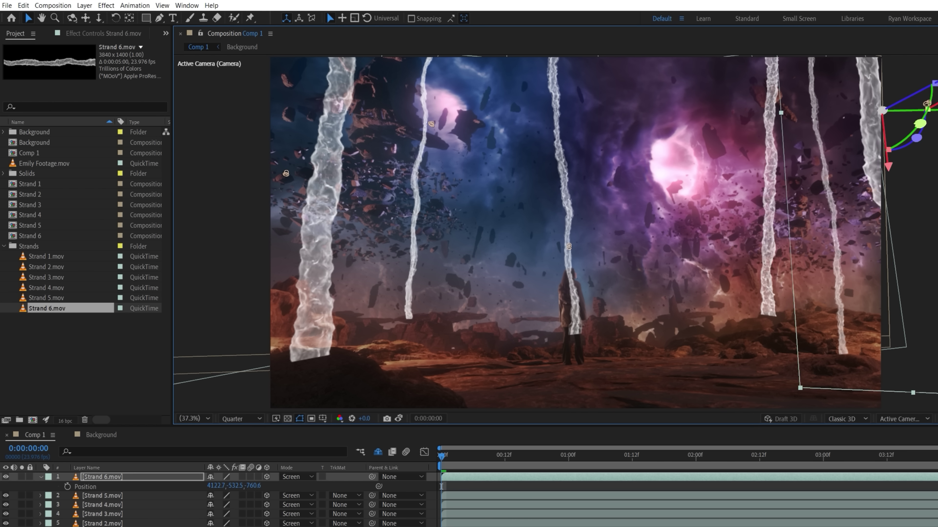
Reorder the strand layers so Strand 6.mov sits directly above Strand 1.mov, keeping Strands 2 to 5 together above them
{"action": "left_click", "coordinate": [106, 477]}
{"action": "left_click", "coordinate": [109, 504], "text": "shift"}
{"action": "left_click_drag", "start_coordinate": [110, 506], "coordinate": [109, 518]}
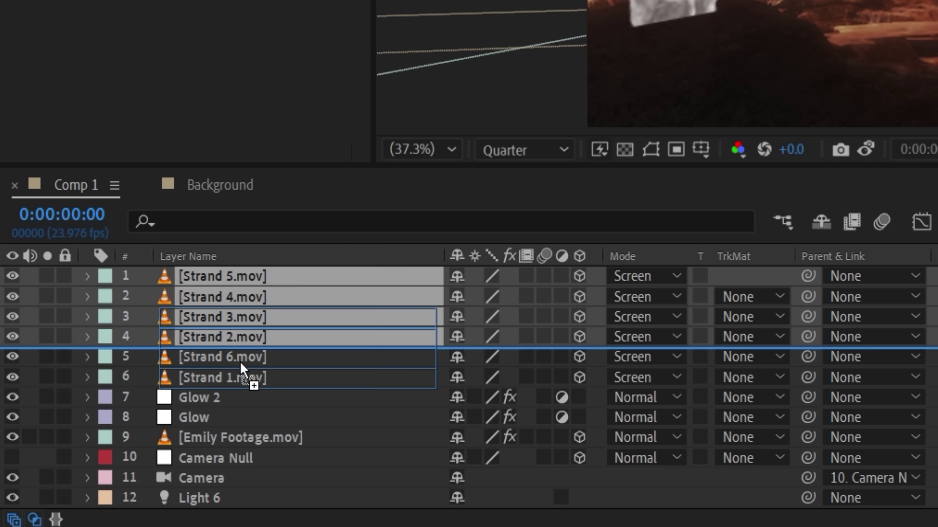
Duplicate the Camera and Camera Null layers and move the copies above all strand layers
{"action": "left_click_drag", "start_coordinate": [240, 365], "coordinate": [248, 488]}
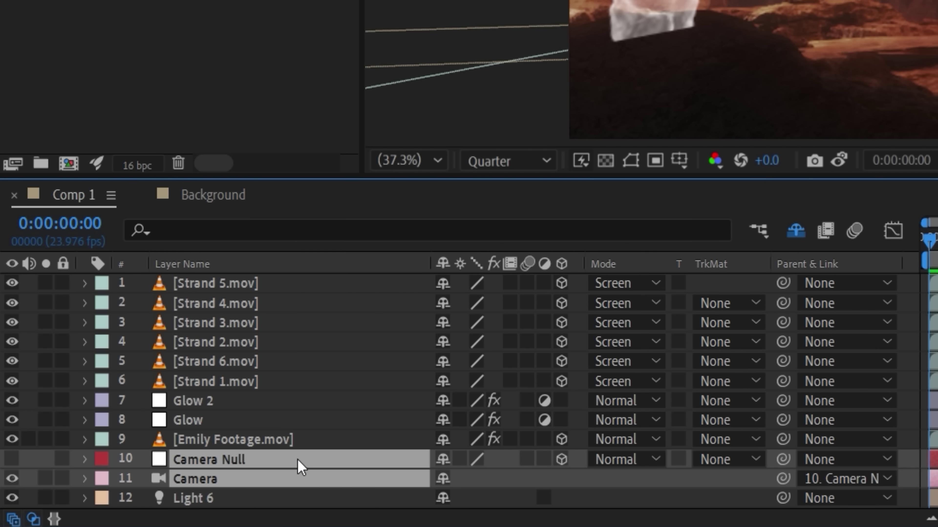
{"action": "key", "text": "ctrl+d"}
{"action": "left_click_drag", "start_coordinate": [300, 464], "coordinate": [333, 277]}
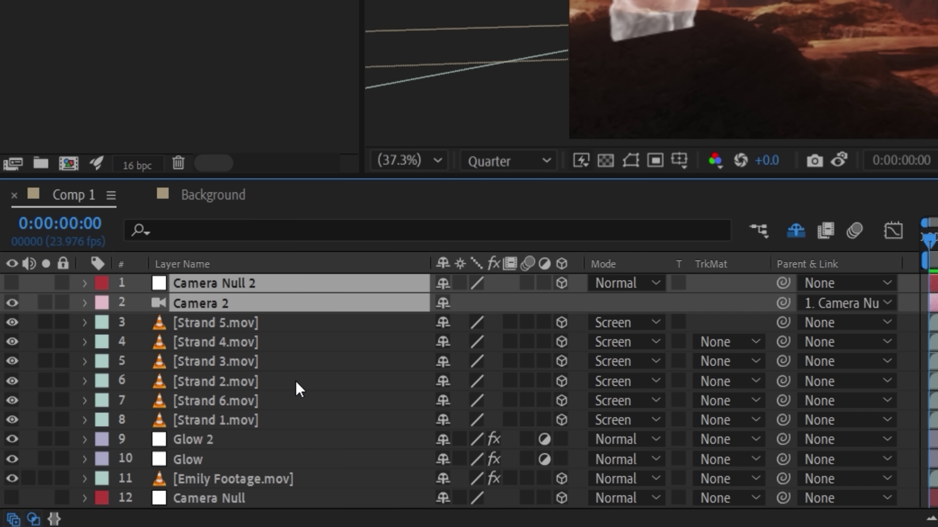
Pre-compose the duplicated camera and null with Strands 2 to 5 as Background Strands
{"action": "left_click", "coordinate": [297, 382], "text": "shift"}
{"action": "right_click", "coordinate": [295, 384]}
{"action": "left_click", "coordinate": [345, 275]}
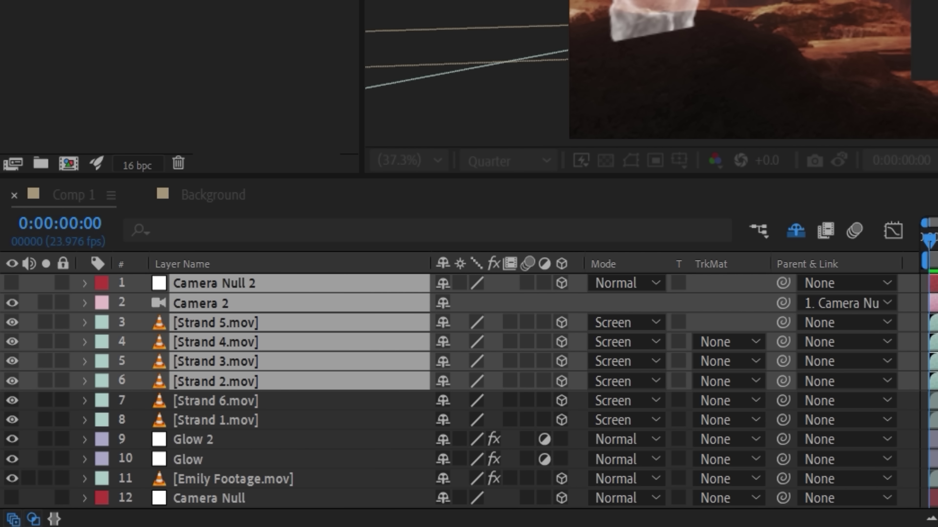
{"action": "key", "text": "Return"}
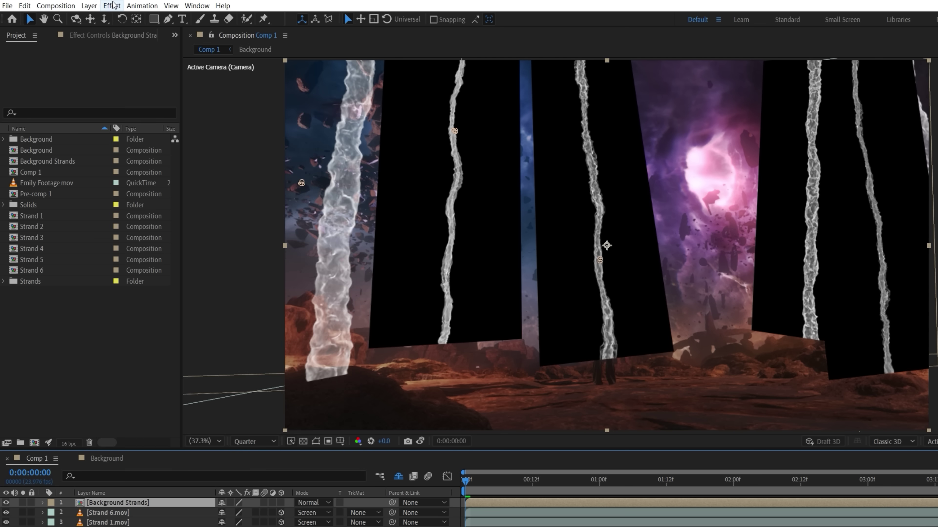
Apply Solid Composite to the Background Strands layer with its color set to black
{"action": "left_click", "coordinate": [112, 6]}
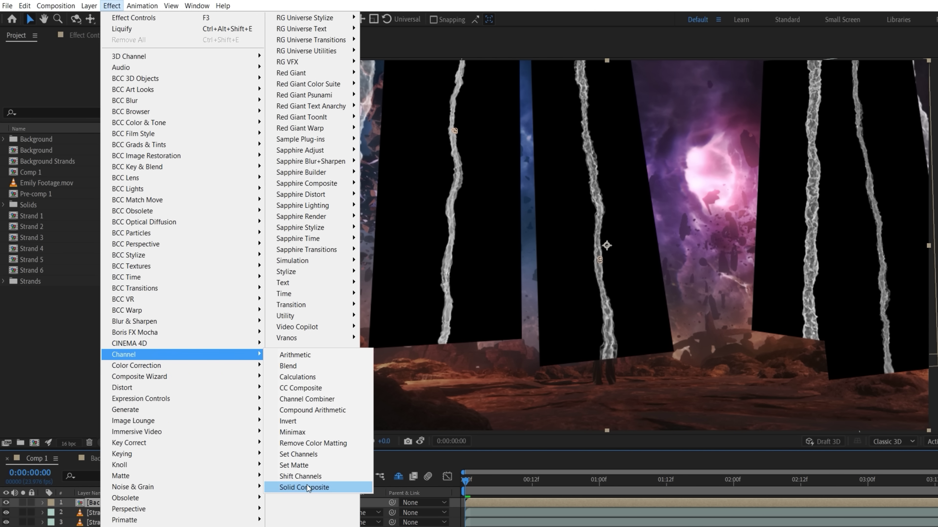
{"action": "left_click", "coordinate": [309, 488]}
{"action": "left_click", "coordinate": [104, 79]}
{"action": "left_click", "coordinate": [37, 288]}
{"action": "left_click", "coordinate": [257, 150]}
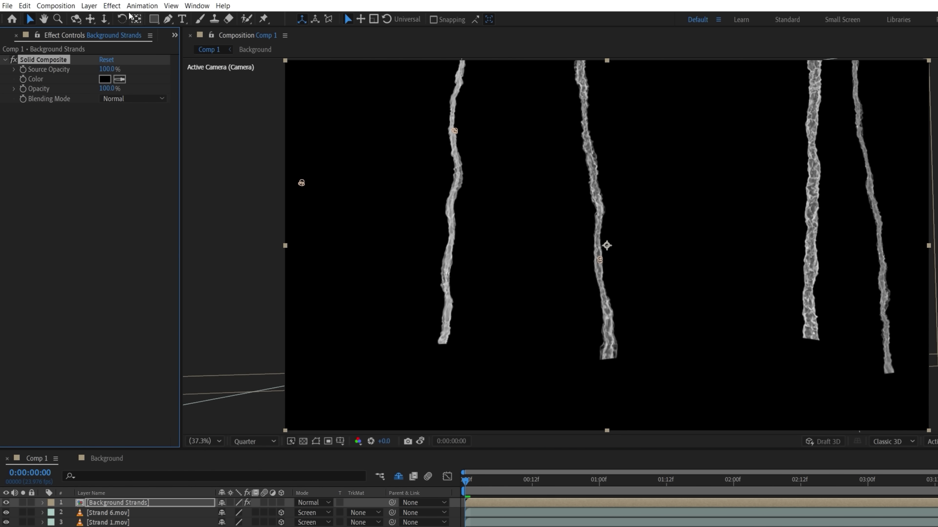
Apply Set Matte to Background Strands, taking the matte from the Element layer with Effects & Masks
{"action": "left_click", "coordinate": [111, 5]}
{"action": "left_click", "coordinate": [418, 466]}
{"action": "left_click", "coordinate": [115, 118]}
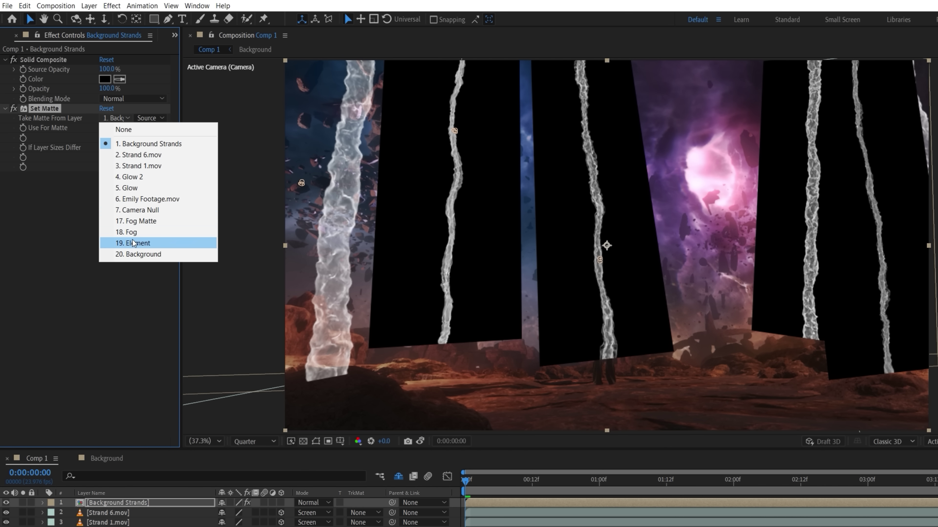
{"action": "left_click", "coordinate": [133, 242]}
{"action": "left_click", "coordinate": [143, 119]}
{"action": "left_click", "coordinate": [160, 149]}
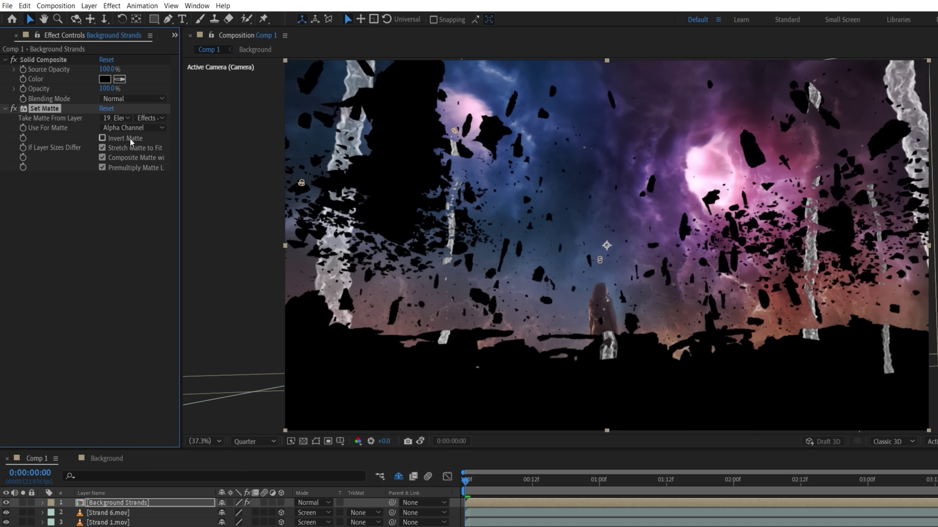
Invert the Element matte and set the Background Strands layer's blending mode to Screen
{"action": "left_click", "coordinate": [102, 138]}
{"action": "left_click", "coordinate": [313, 503]}
{"action": "left_click", "coordinate": [313, 192]}
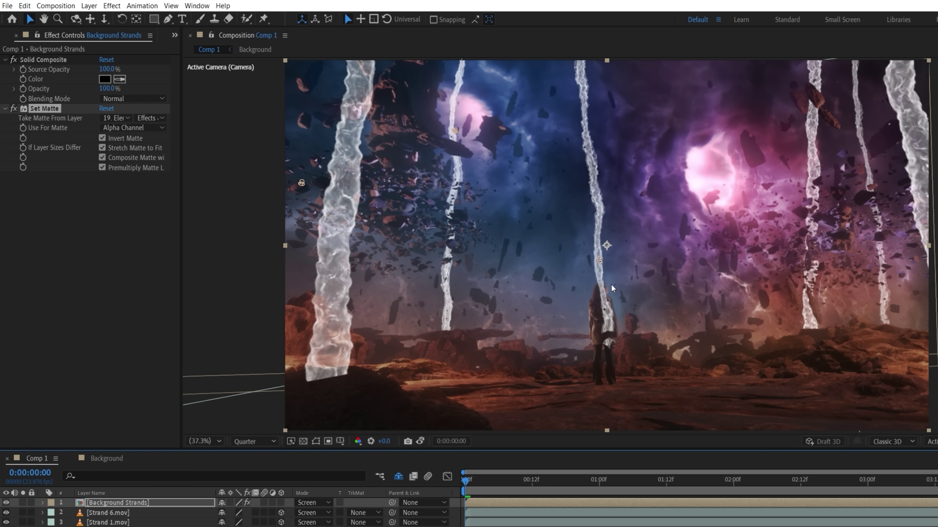
Duplicate the Set Matte effect and take the copy's matte from the Emily Footage.mov layer
{"action": "key", "text": "ctrl+d"}
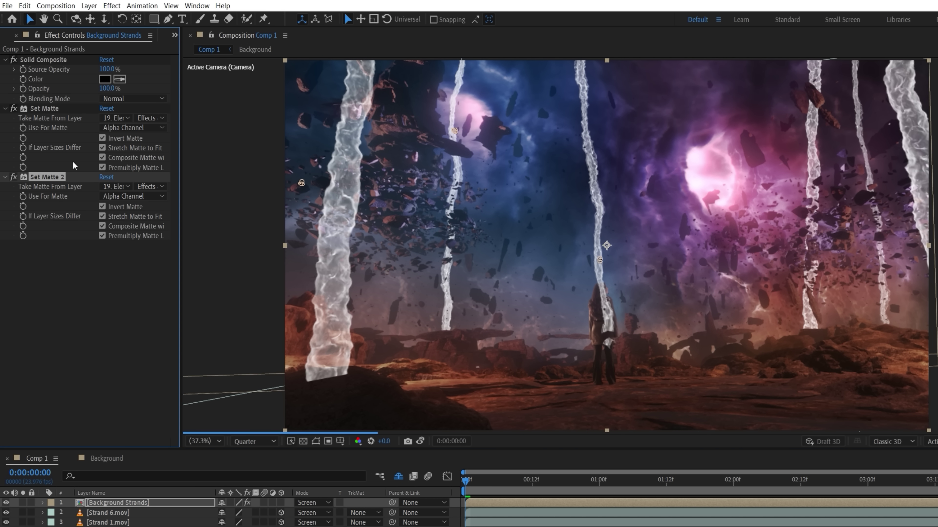
{"action": "left_click", "coordinate": [109, 186]}
{"action": "left_click", "coordinate": [130, 268]}
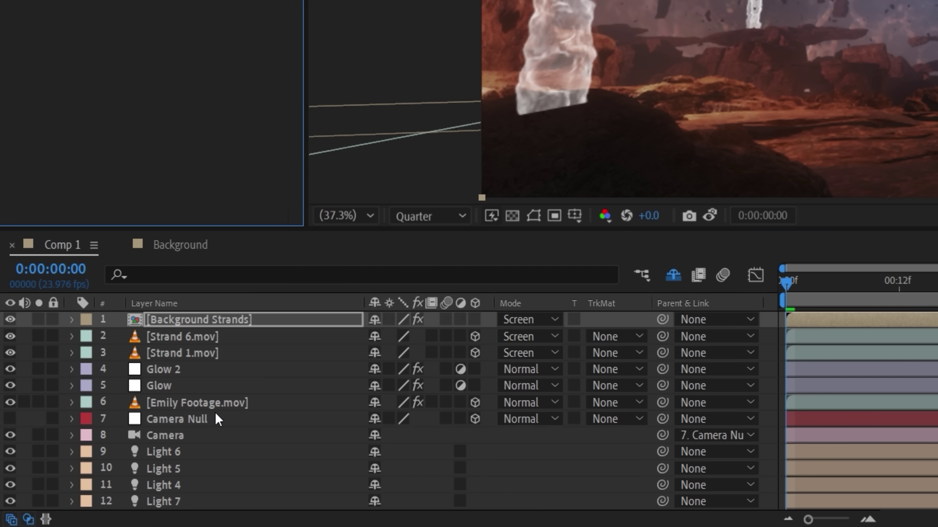
Duplicate the Camera Null and Camera above Emily Footage.mov and pre-compose the copies with the footage as Emily
{"action": "left_click", "coordinate": [218, 419]}
{"action": "left_click", "coordinate": [219, 435], "text": "shift"}
{"action": "key", "text": "ctrl+d"}
{"action": "left_click_drag", "start_coordinate": [220, 435], "coordinate": [238, 399]}
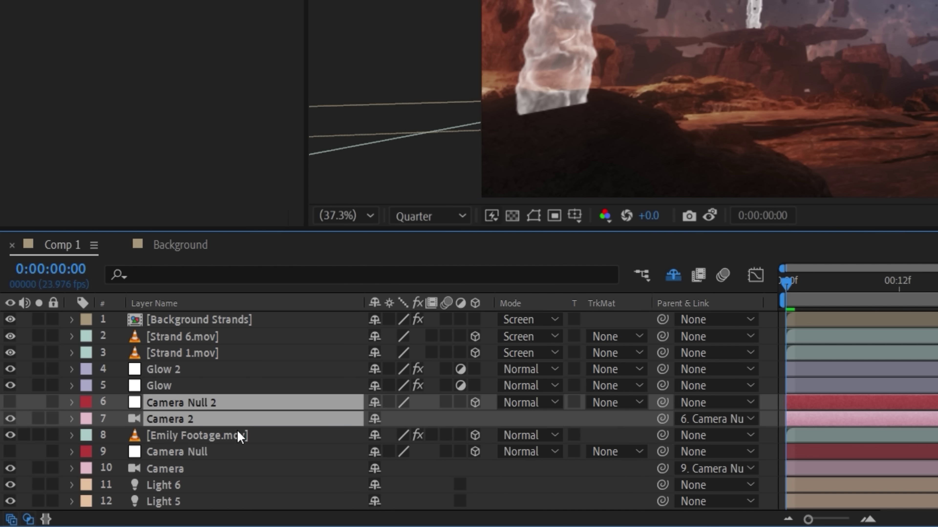
{"action": "left_click", "coordinate": [240, 435], "text": "ctrl"}
{"action": "right_click", "coordinate": [258, 436]}
{"action": "left_click", "coordinate": [319, 342]}
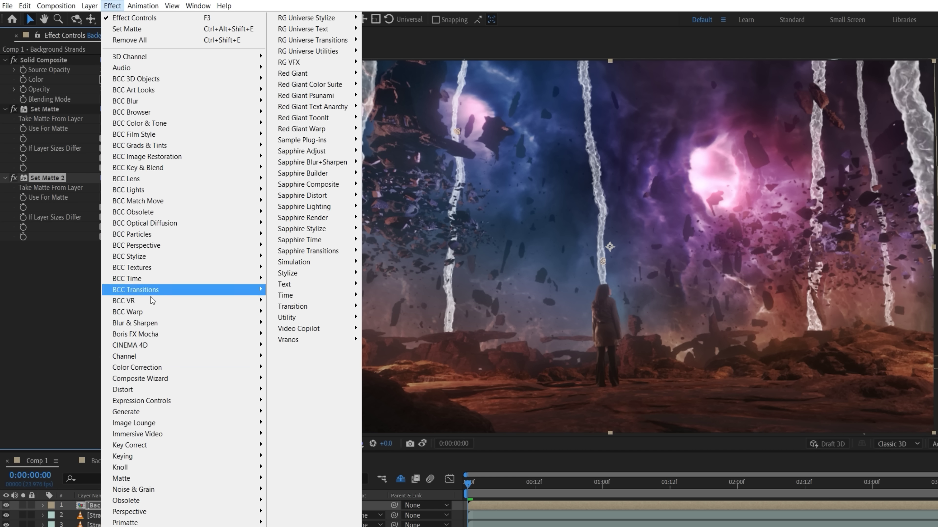
Apply Curves to Background Strands and bend the curves to tint the strands a warm orange
{"action": "mouse_move", "coordinate": [178, 318]}
{"action": "left_click", "coordinate": [314, 486]}
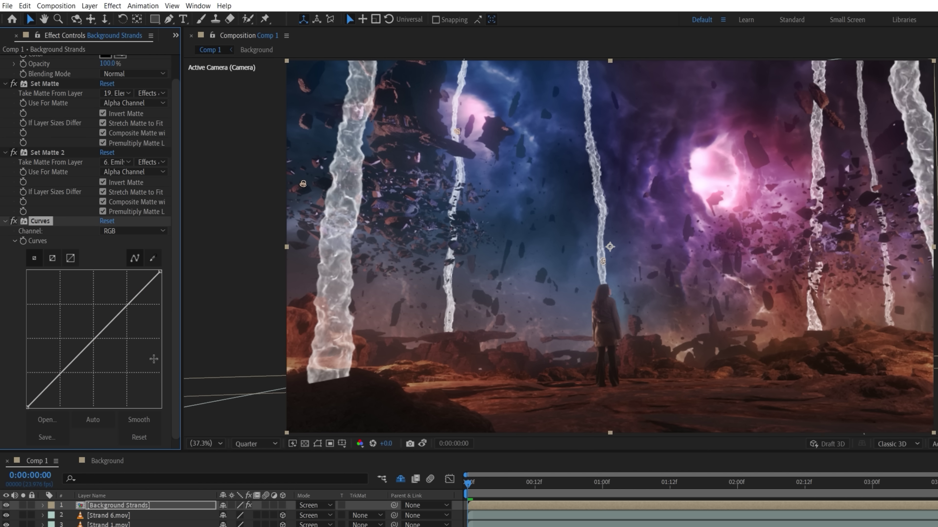
{"action": "left_click_drag", "start_coordinate": [118, 314], "coordinate": [121, 332]}
Apply Optical Glow to Background Strands with Amount 18, Size 51, Falloff 121, Highlights Only 29% and a pink Colorize color
{"action": "left_click", "coordinate": [112, 6]}
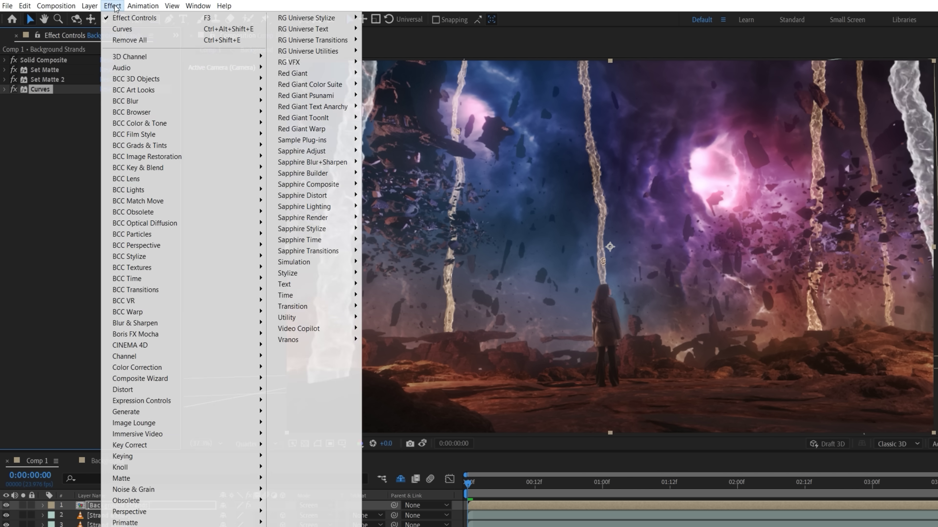
{"action": "mouse_move", "coordinate": [303, 62]}
{"action": "left_click", "coordinate": [391, 83]}
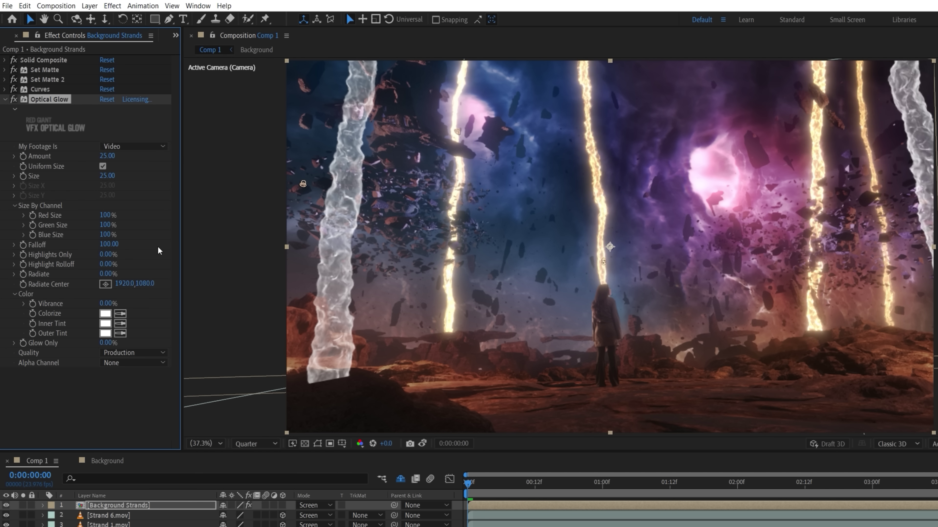
{"action": "left_click_drag", "start_coordinate": [107, 253], "coordinate": [159, 250]}
{"action": "left_click", "coordinate": [106, 314]}
{"action": "left_click_drag", "start_coordinate": [79, 149], "coordinate": [120, 148]}
{"action": "key", "text": "Return"}
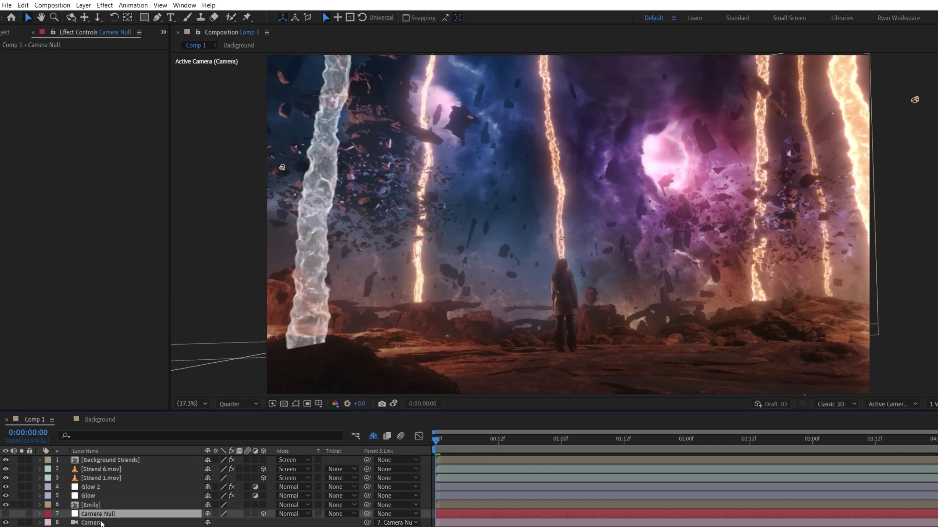
Pre-compose Strand 1.mov with copies of the Camera and Camera Null as Close Strand, and set its blending mode to Screen
{"action": "left_click_drag", "start_coordinate": [115, 478], "coordinate": [113, 477]}
{"action": "right_click", "coordinate": [113, 495]}
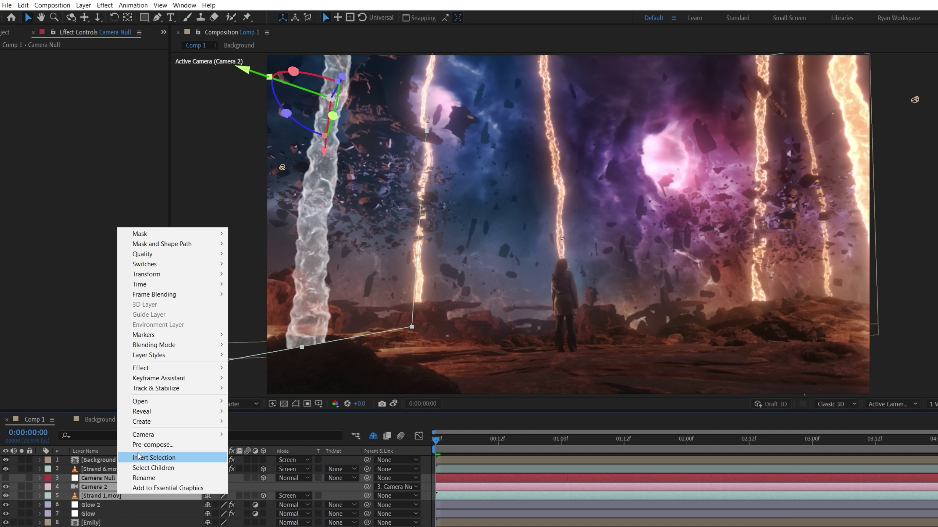
{"action": "left_click", "coordinate": [142, 456]}
{"action": "type", "text": "Close Strand"}
{"action": "key", "text": "Return"}
{"action": "left_click", "coordinate": [292, 478]}
{"action": "left_click", "coordinate": [295, 193]}
Copy Solid Composite, the first Set Matte, Curves and Optical Glow from Background Strands onto Close Strand
{"action": "left_click", "coordinate": [111, 459]}
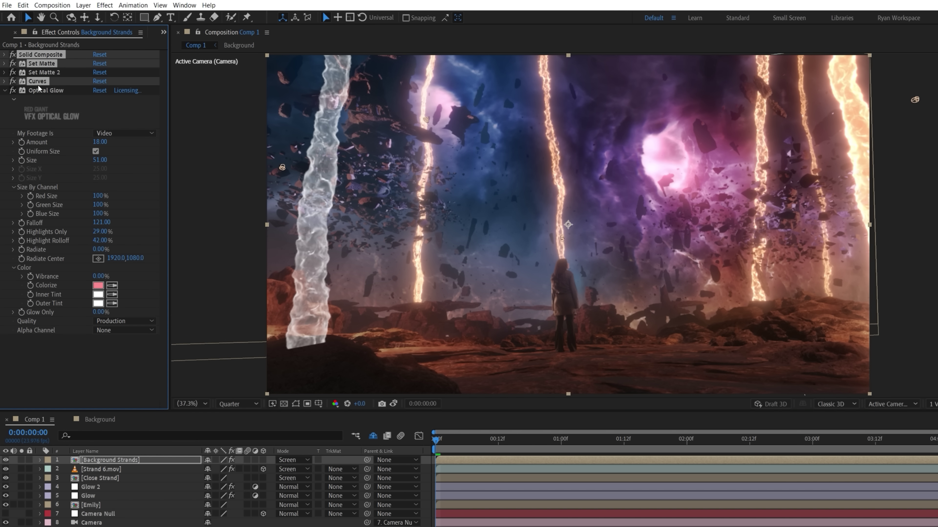
{"action": "left_click", "coordinate": [105, 478]}
{"action": "key", "text": "ctrl+v"}
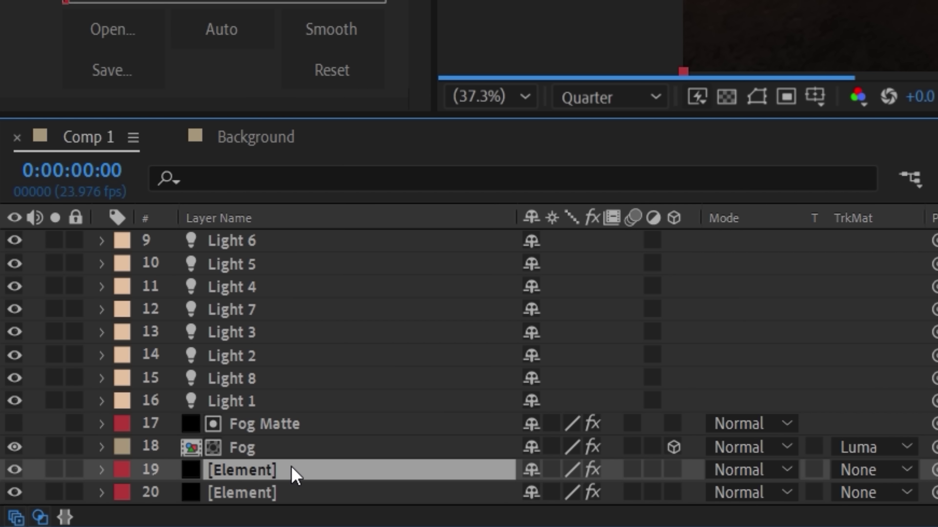
Solo the upper Element layer and lower its Camera Far Plane under Camera Cut-off so distant rocks are cut off
{"action": "left_click", "coordinate": [52, 469]}
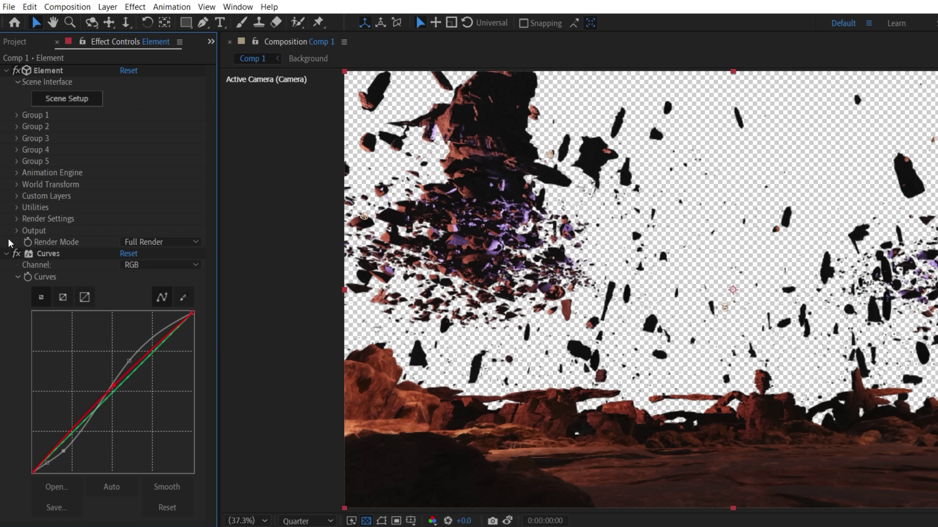
{"action": "left_click", "coordinate": [16, 221]}
{"action": "left_click", "coordinate": [30, 370]}
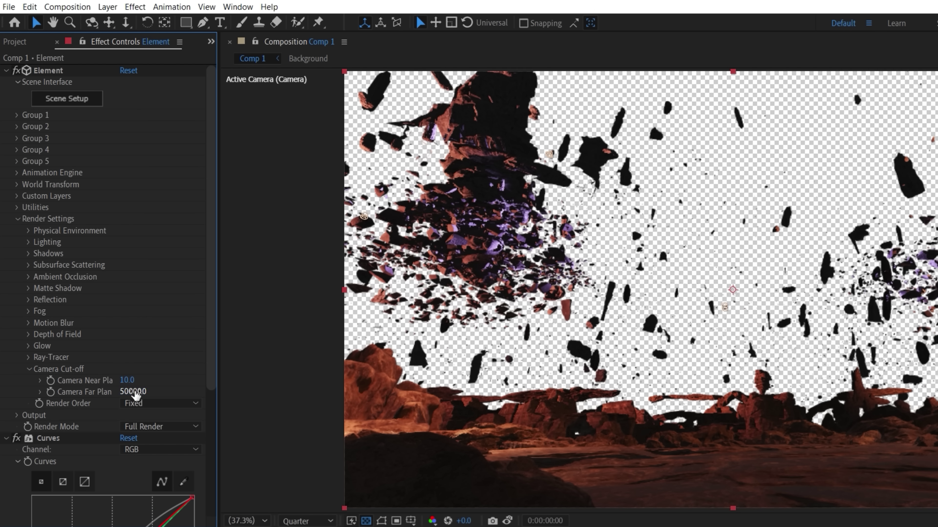
{"action": "left_click_drag", "start_coordinate": [93, 390], "coordinate": [22, 391]}
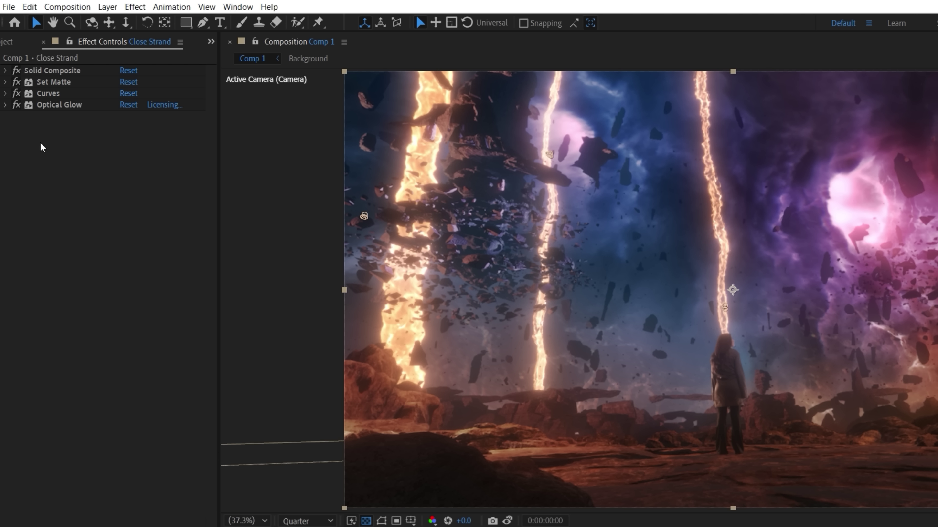
Change the matte source of Close Strand's Set Matte to the upper Element layer, number 19
{"action": "left_click", "coordinate": [8, 82]}
{"action": "left_click", "coordinate": [137, 94]}
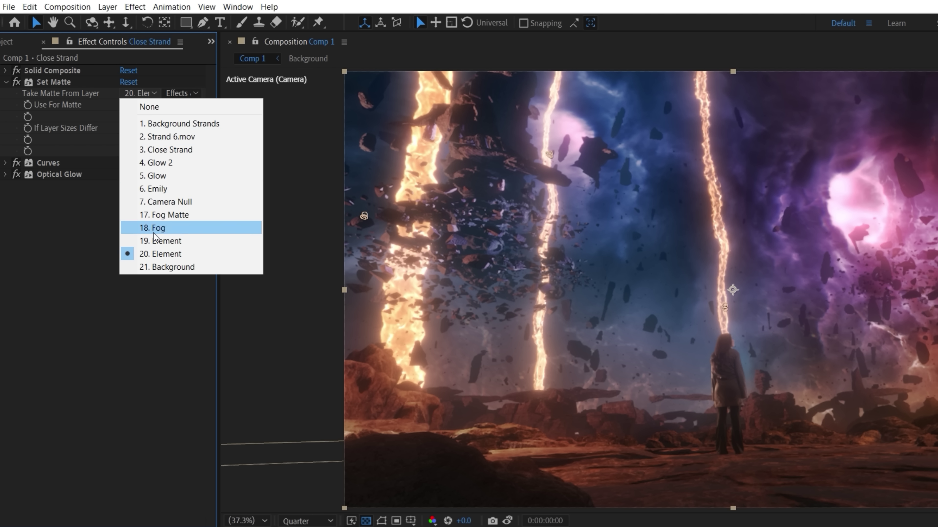
{"action": "left_click", "coordinate": [157, 242]}
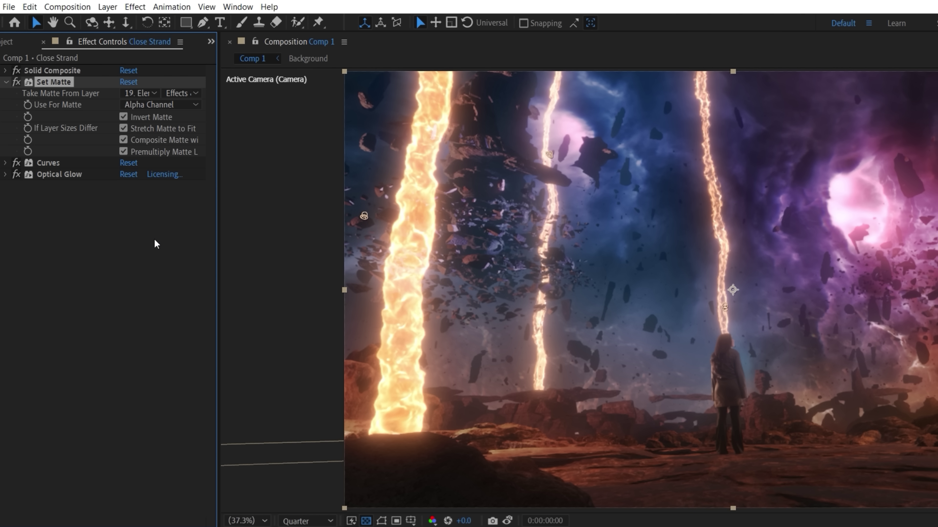
Duplicate Close Strand's Optical Glow and set the copy's Amount to 0.5 and Highlight Rolloff to 50%
{"action": "left_click", "coordinate": [59, 174]}
{"action": "key", "text": "ctrl+d"}
{"action": "left_click", "coordinate": [132, 253]}
{"action": "type", "text": "0.5"}
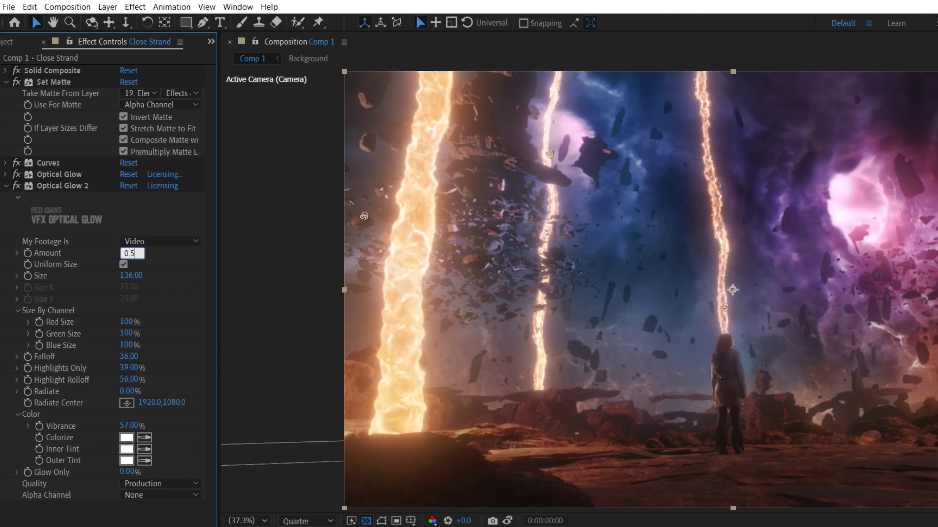
{"action": "key", "text": "Return"}
{"action": "left_click_drag", "start_coordinate": [125, 380], "coordinate": [137, 376]}
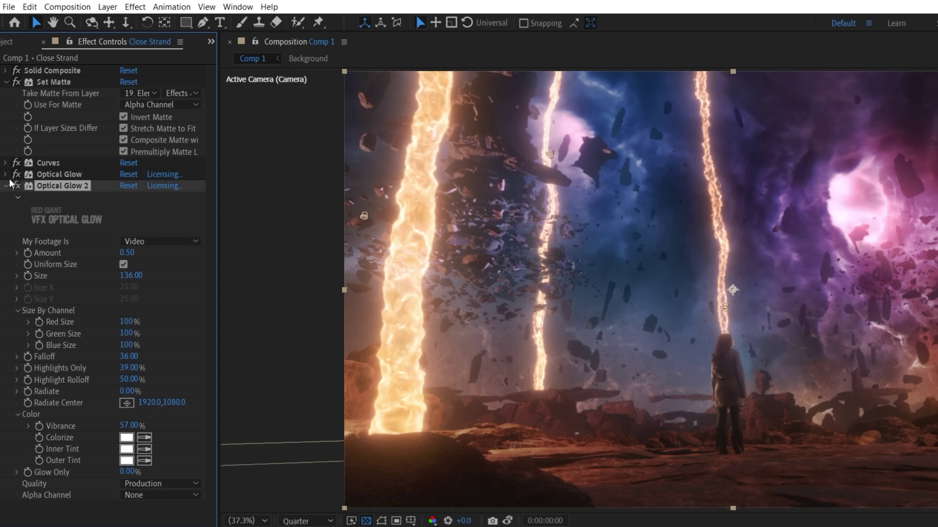
{"action": "left_click", "coordinate": [6, 185]}
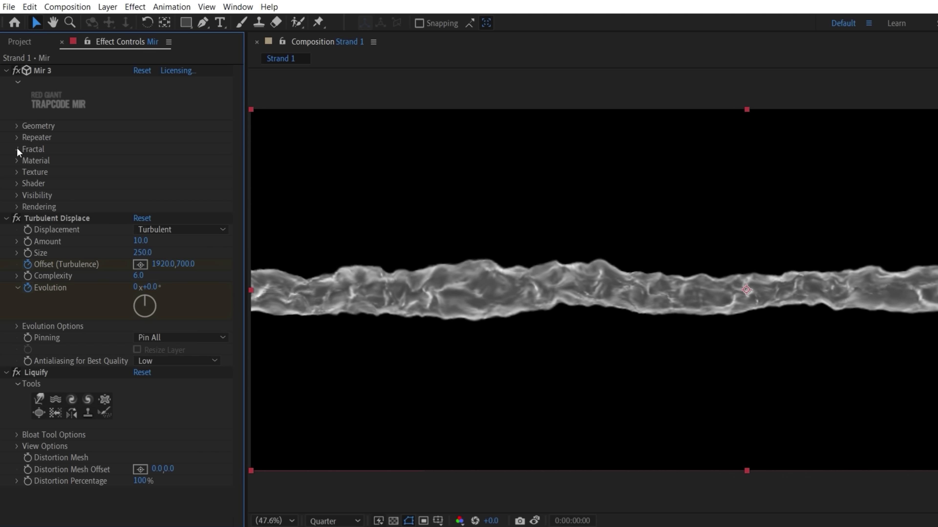
Stretch the Mir fractal lengthwise in Strand 1 by setting its Individual Frequency X to 41 and Y to 186
{"action": "left_click", "coordinate": [17, 149]}
{"action": "left_click", "coordinate": [30, 218]}
{"action": "left_click_drag", "start_coordinate": [137, 229], "coordinate": [200, 247]}
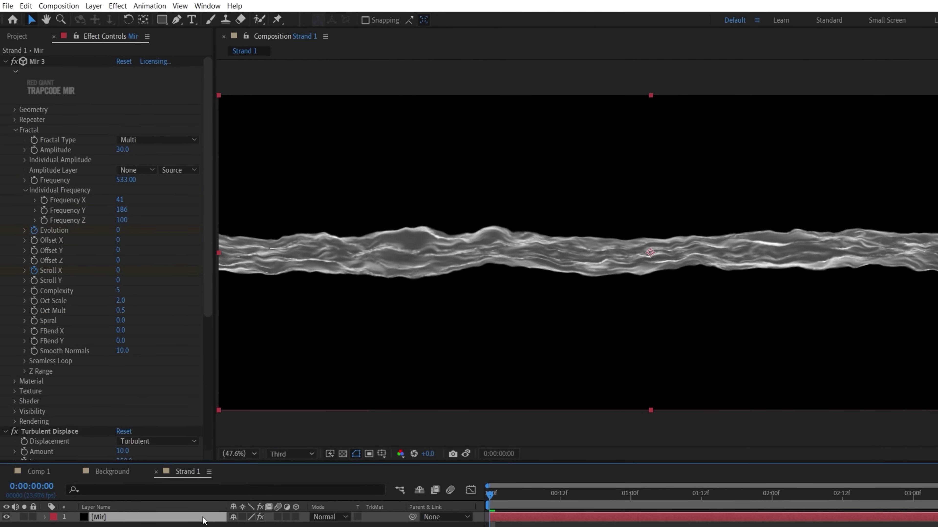
Blend the upper Mir copy in Screen mode, with Liquify Distortion Percentage at 128% and Turbulent Displace Amount at 15
{"action": "left_click", "coordinate": [313, 492]}
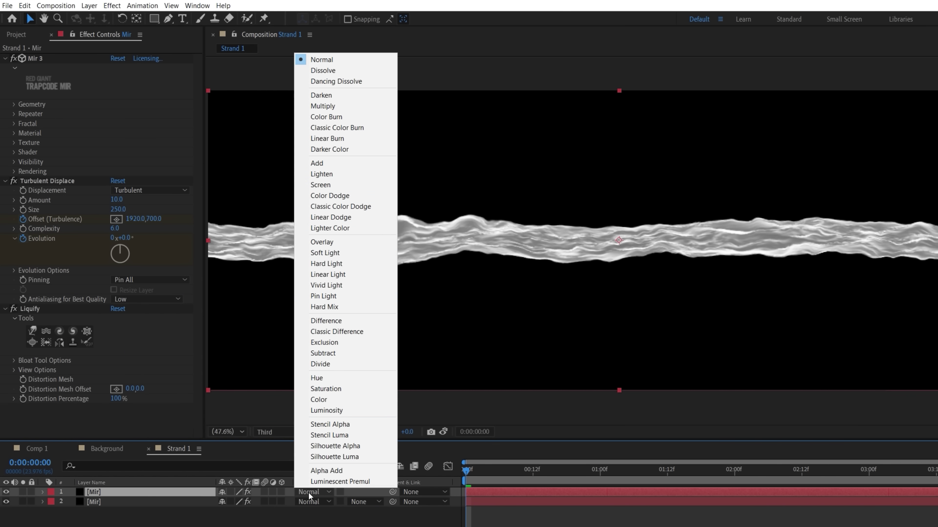
{"action": "left_click", "coordinate": [335, 187]}
{"action": "left_click_drag", "start_coordinate": [118, 398], "coordinate": [132, 399]}
{"action": "left_click_drag", "start_coordinate": [117, 200], "coordinate": [123, 199]}
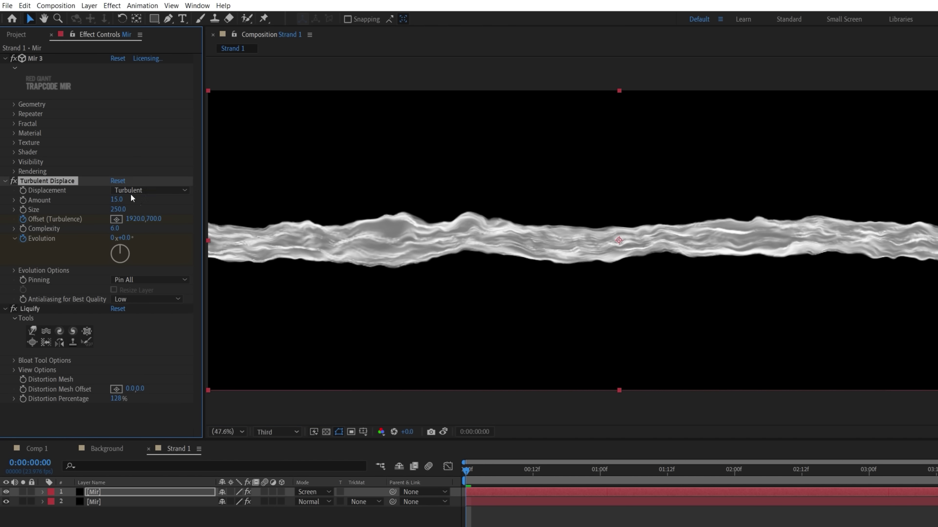
Vary the upper Mir layer through its Fractal, Material and Geometry settings, and set the Visibility Fog Start to 8570
{"action": "left_click", "coordinate": [14, 124]}
{"action": "left_click", "coordinate": [14, 124]}
{"action": "left_click", "coordinate": [14, 133]}
{"action": "left_click", "coordinate": [14, 133]}
{"action": "left_click", "coordinate": [13, 162]}
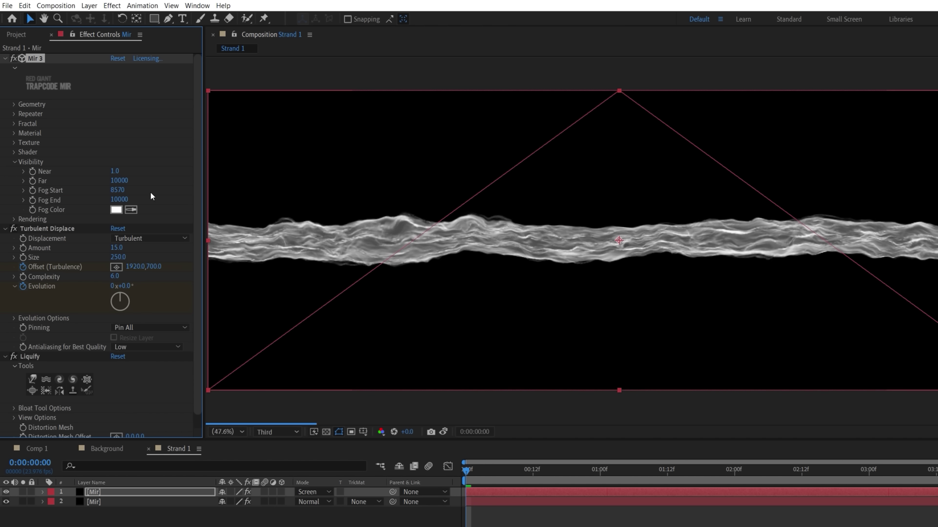
{"action": "left_click", "coordinate": [14, 162]}
{"action": "left_click", "coordinate": [14, 104]}
{"action": "left_click_drag", "start_coordinate": [129, 247], "coordinate": [124, 245]}
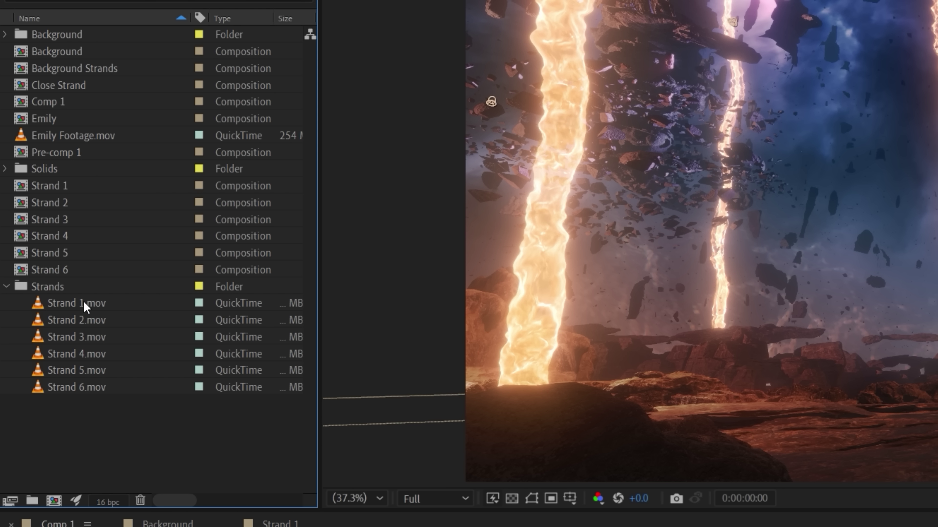
Reload the Strand 1.mov footage in the Strands folder
{"action": "right_click", "coordinate": [83, 301]}
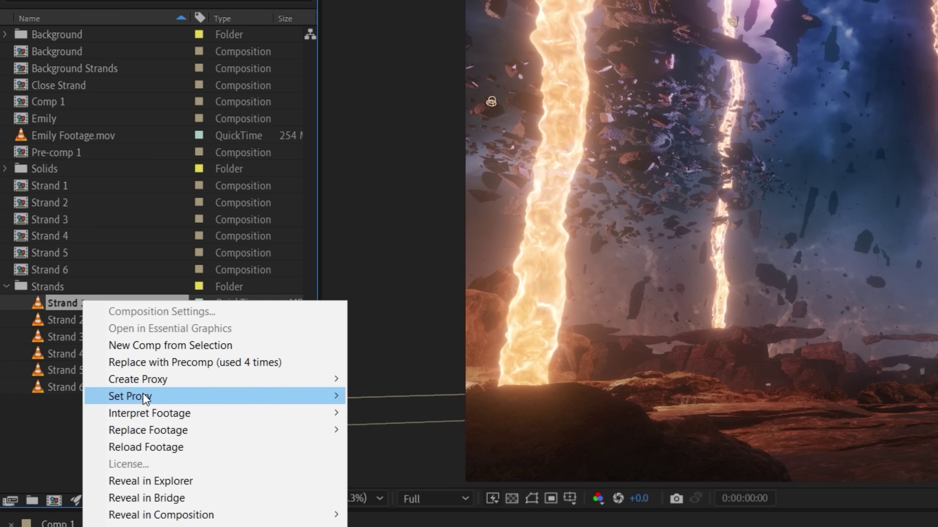
{"action": "left_click", "coordinate": [151, 446]}
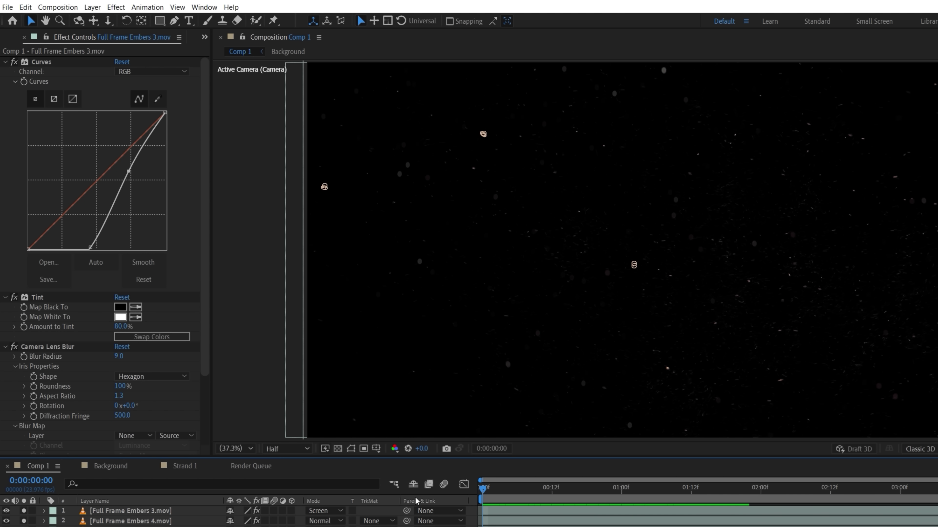
Set the blending mode of the Full Frame Embers 4.mov layer to Screen in Comp 1
{"action": "left_click", "coordinate": [344, 524]}
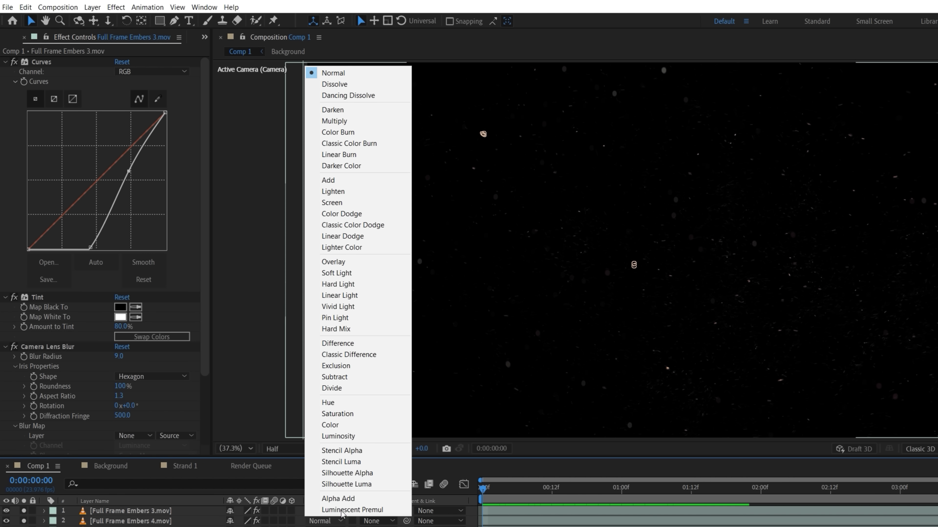
{"action": "left_click", "coordinate": [332, 202]}
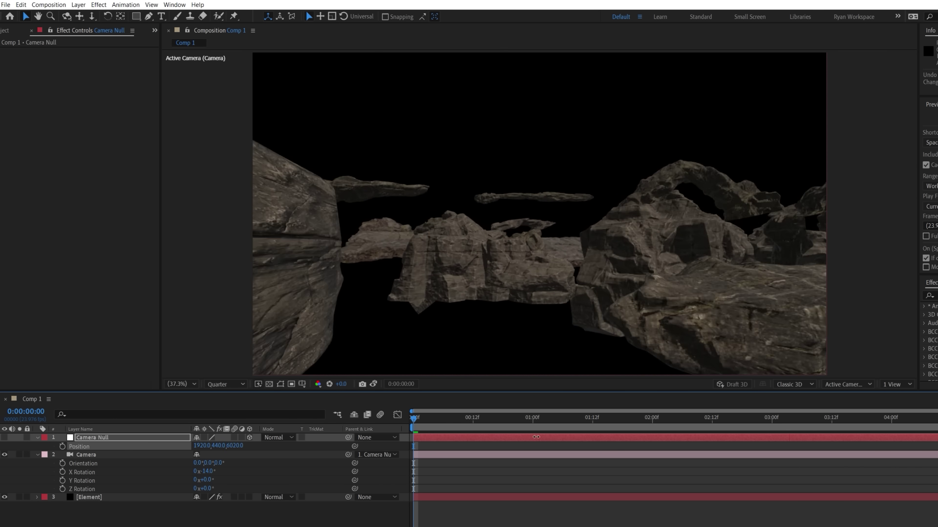
Move the camera through the rock landscape by changing the Camera Null's Position
{"action": "left_click_drag", "start_coordinate": [536, 437], "coordinate": [295, 438]}
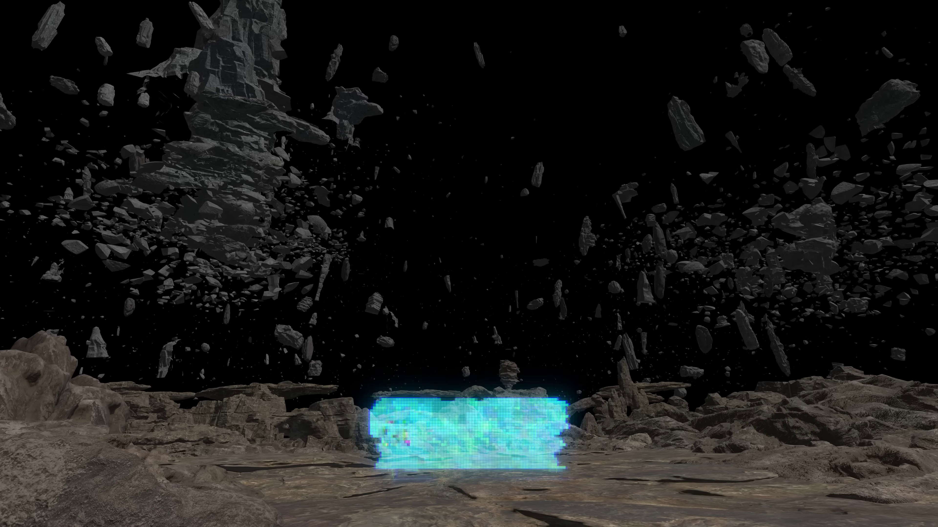